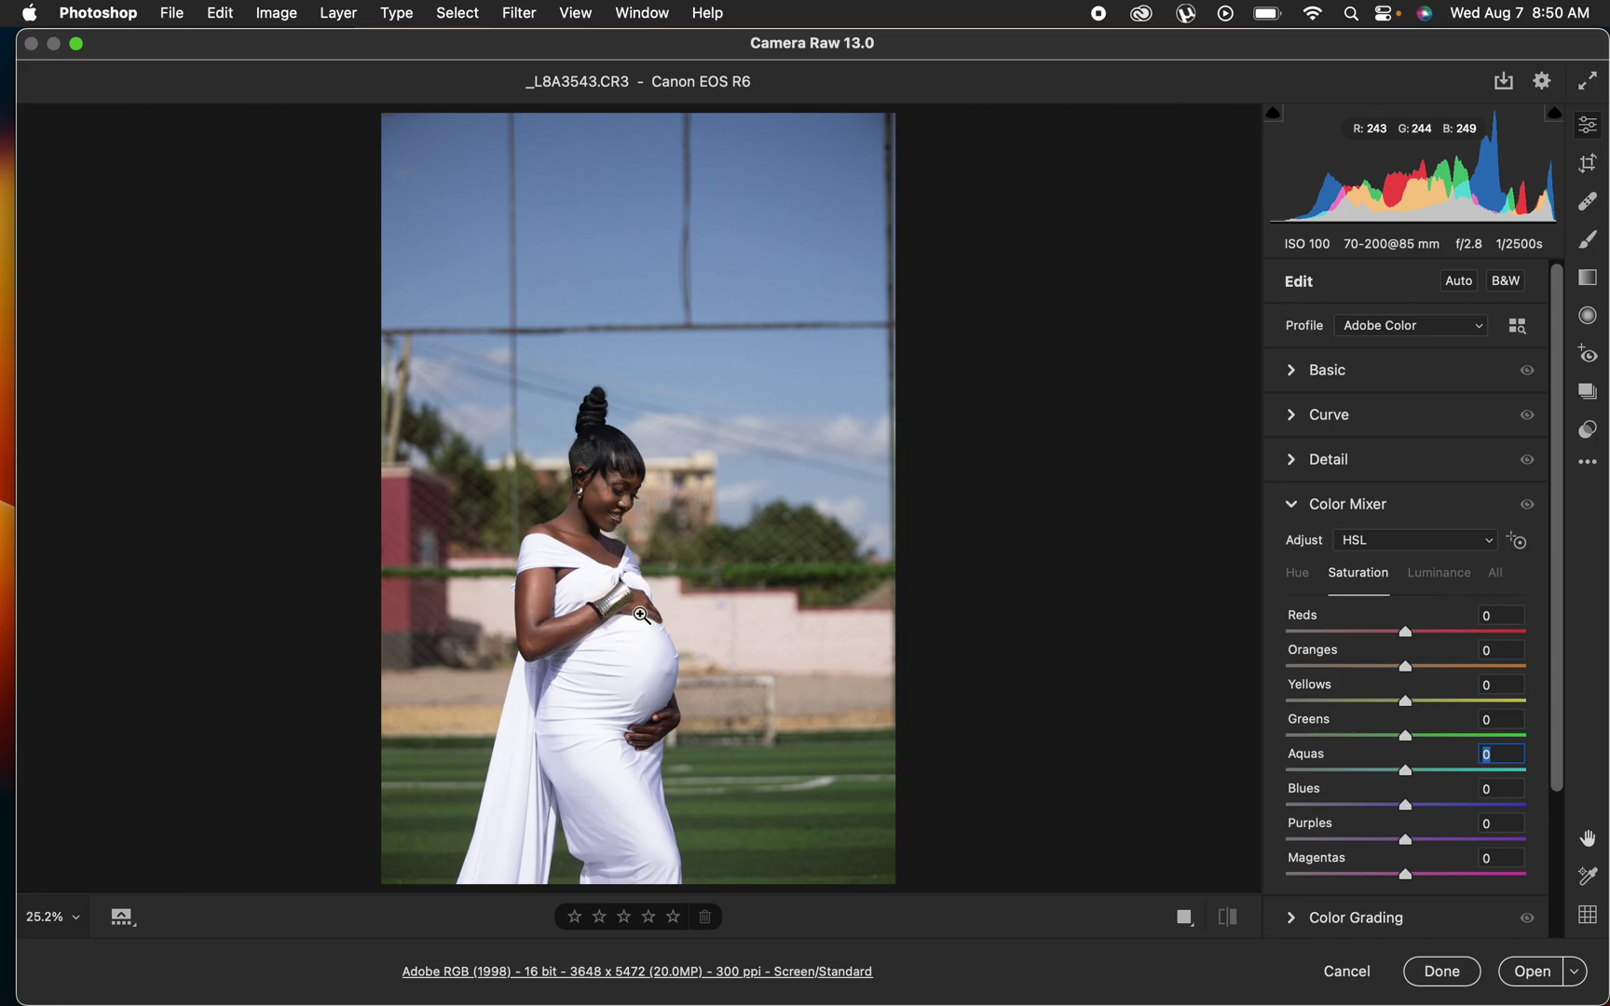
In the Basic adjustments, set Highlights and Whites to -98, Shadows to +8 and Contrast to +14.
click(1292, 370)
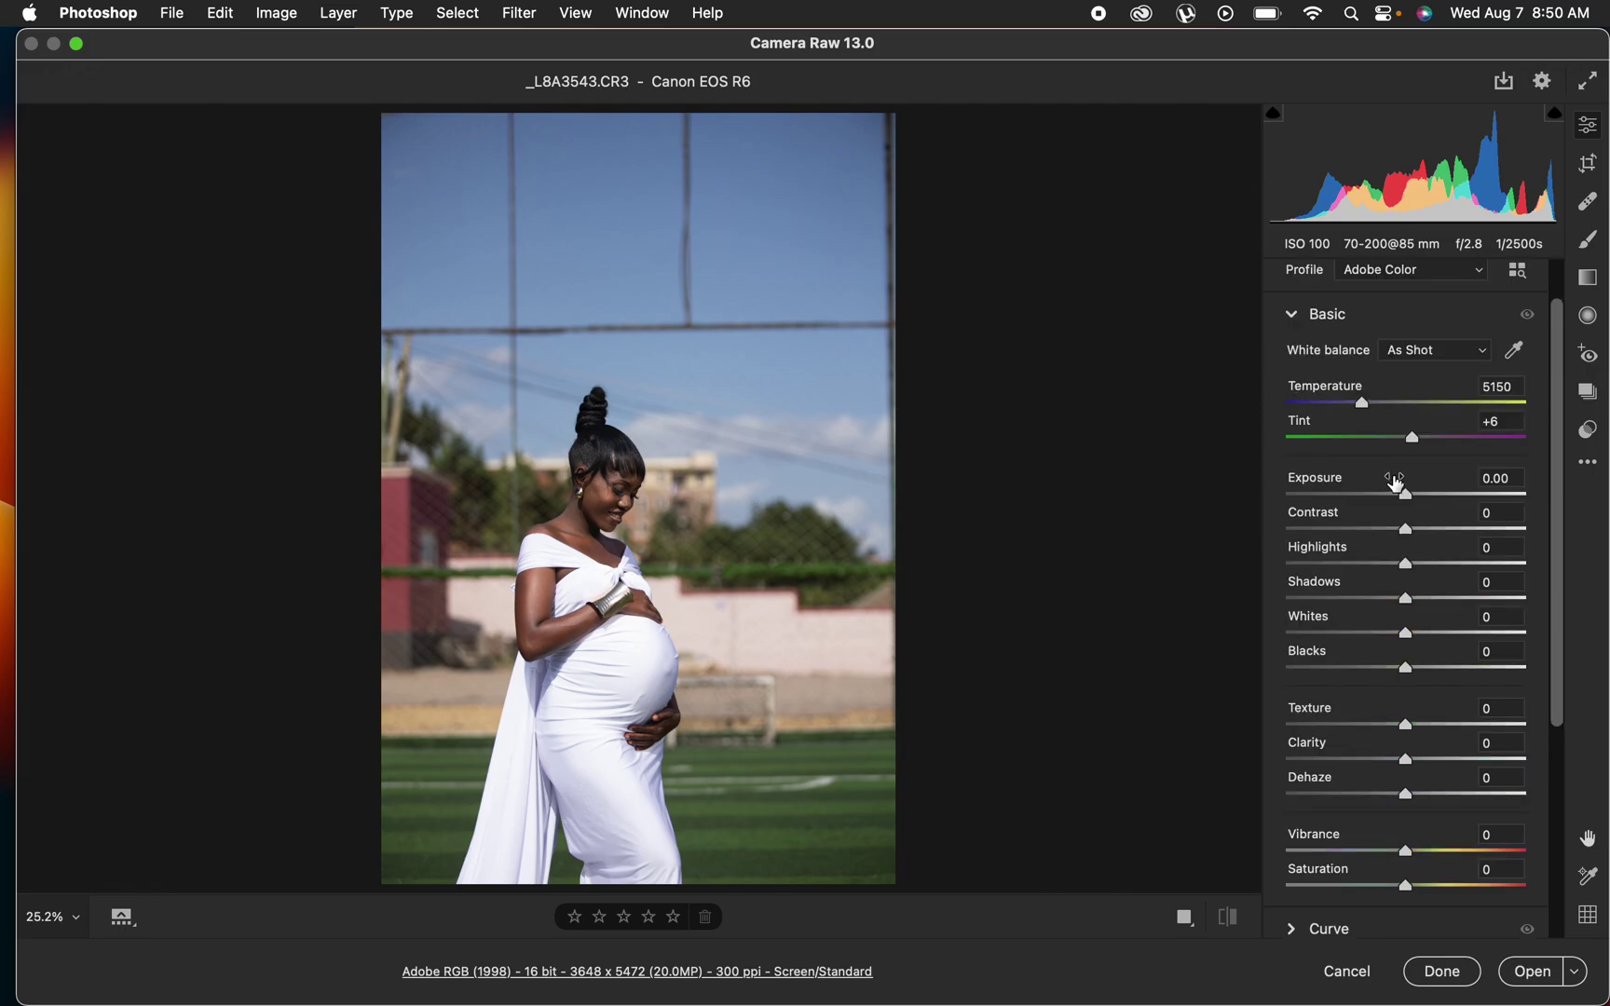
drag(1400, 571, 1290, 564)
drag(1404, 637, 1290, 635)
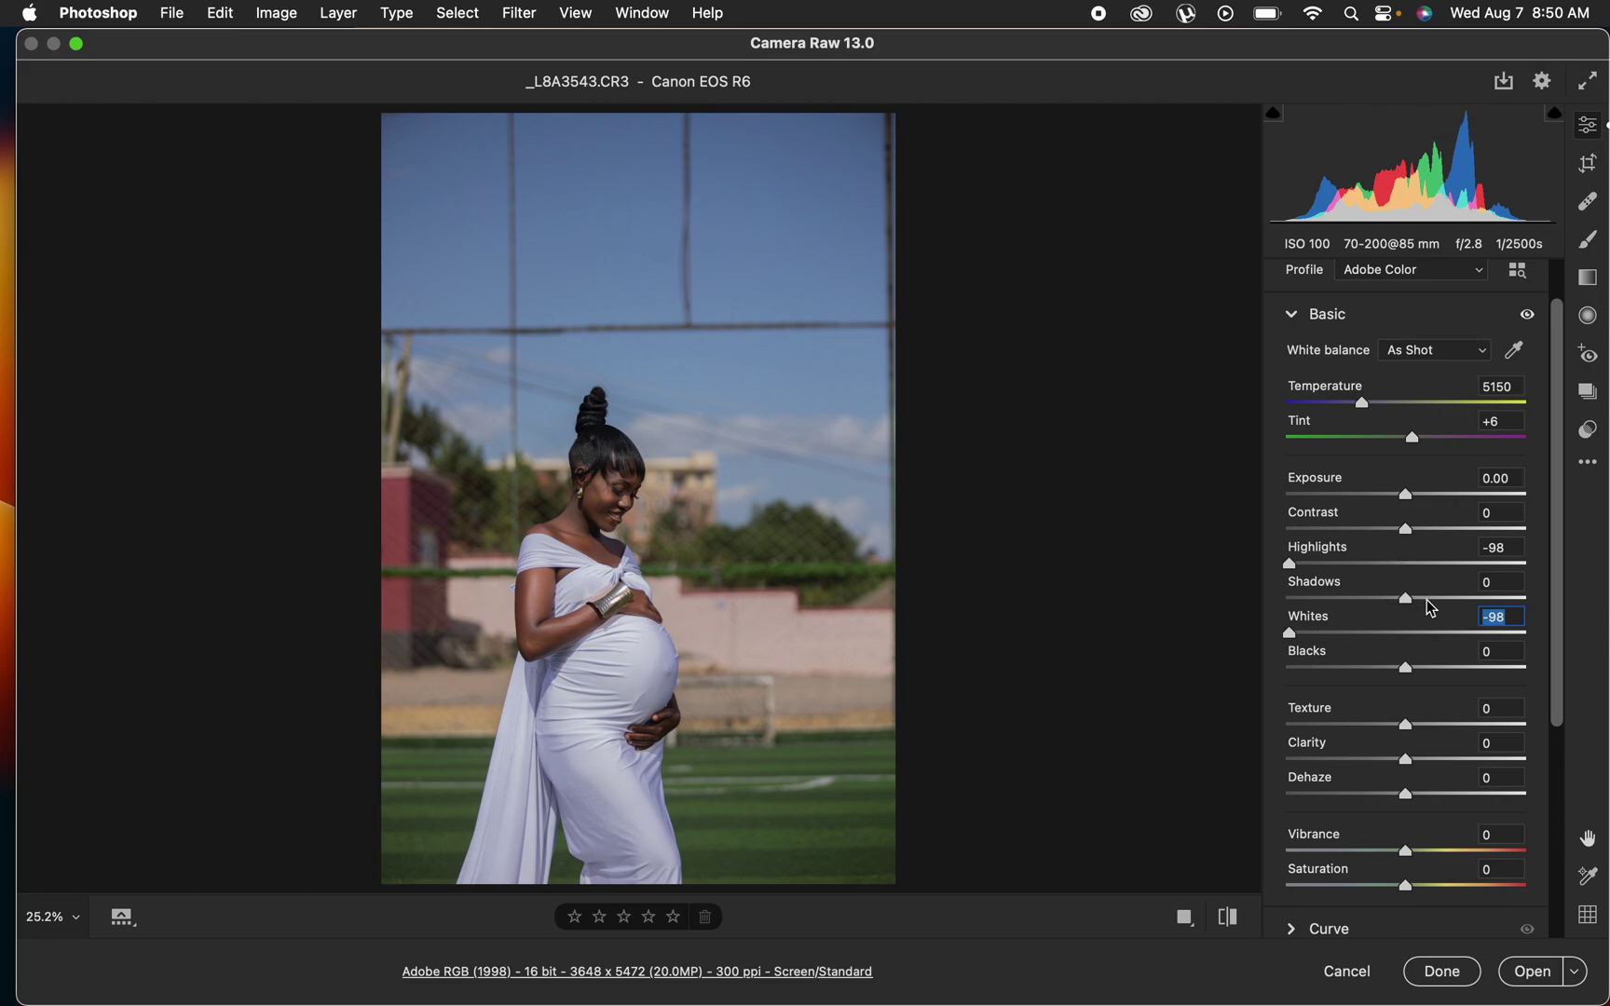
drag(1417, 601, 1431, 528)
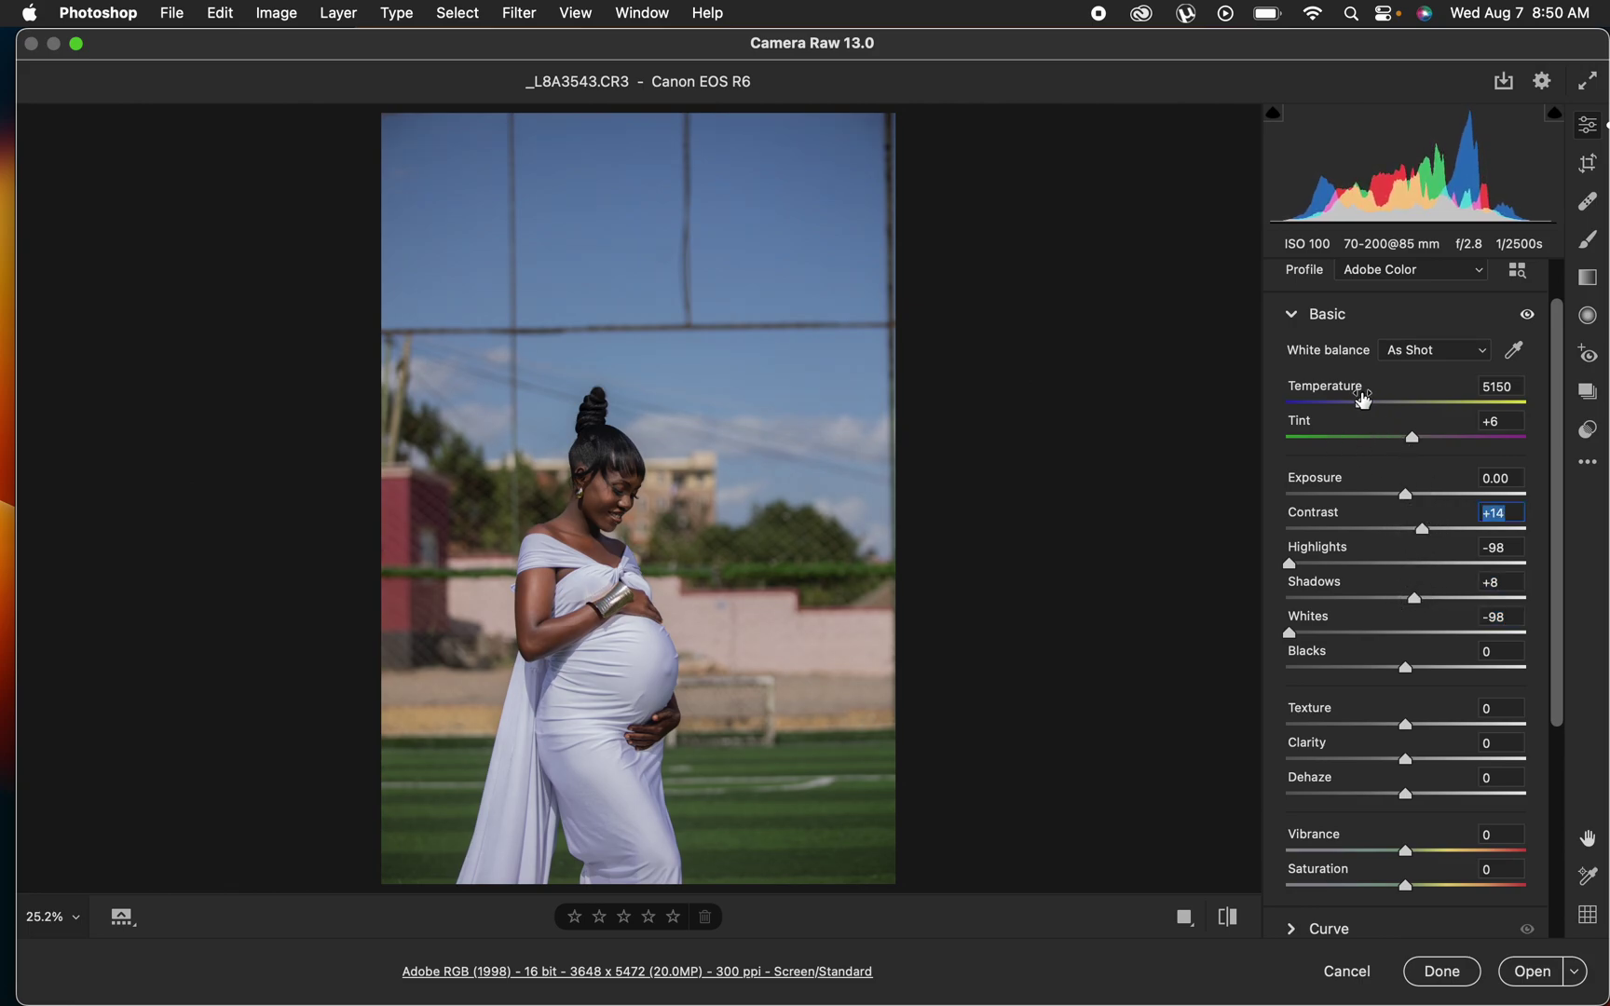
Adjust the white balance to a temperature of 5500 and a tint of +15.
drag(1369, 411, 1373, 404)
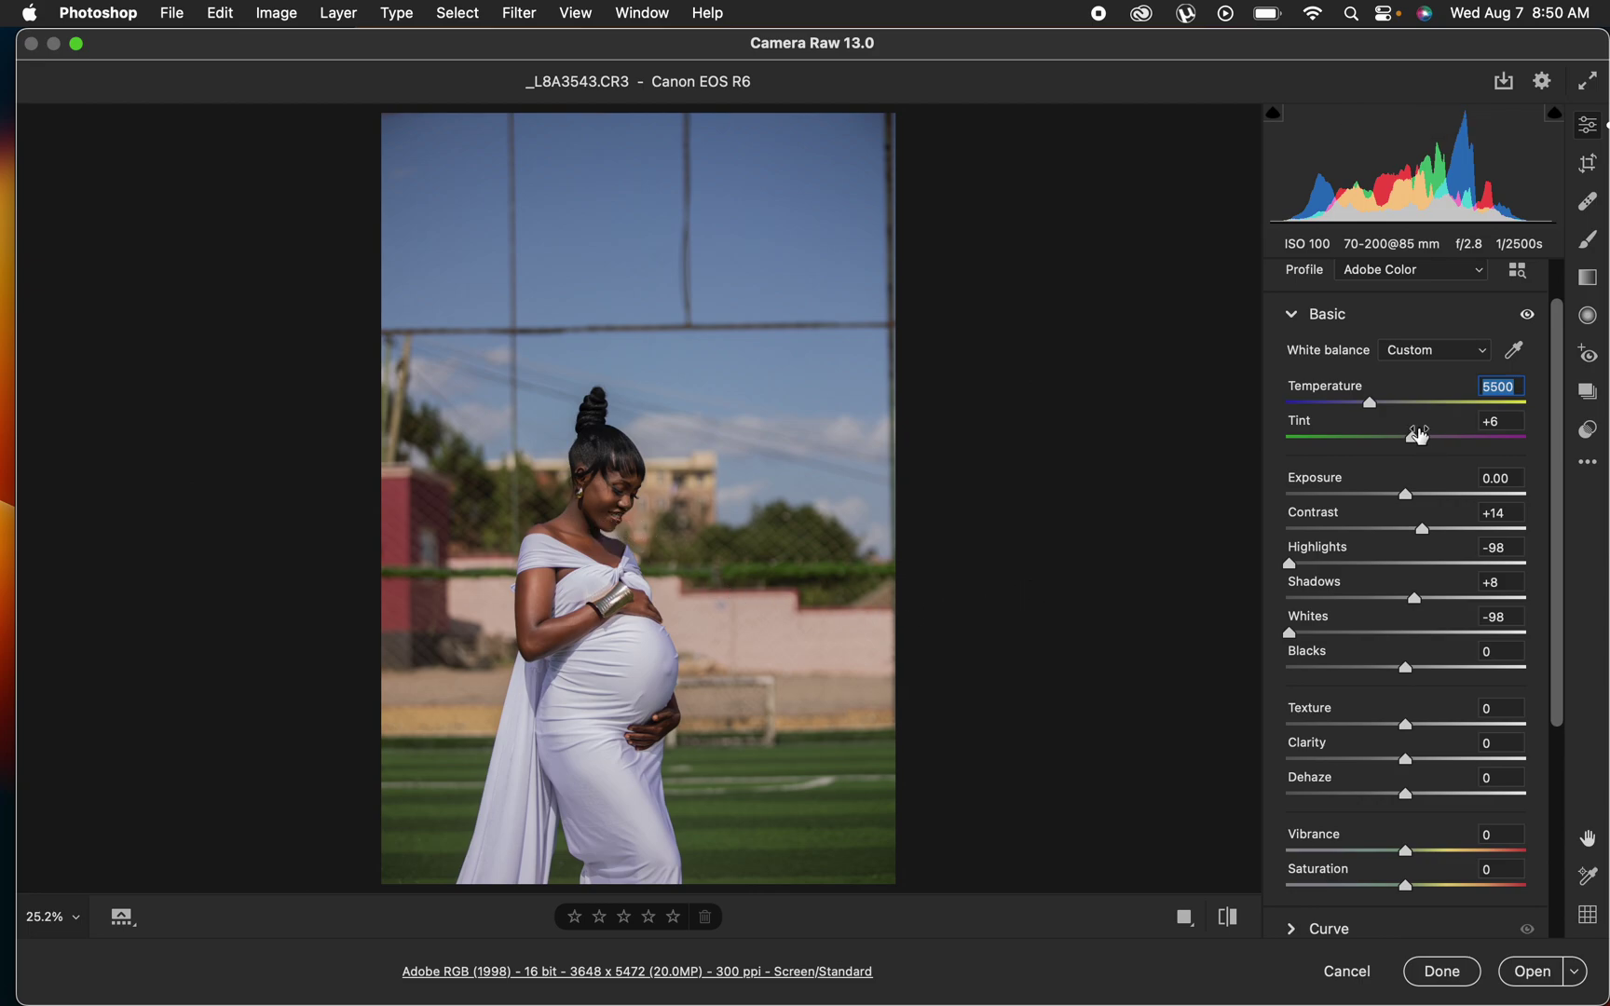
drag(1417, 444, 1419, 446)
drag(1413, 439, 1426, 437)
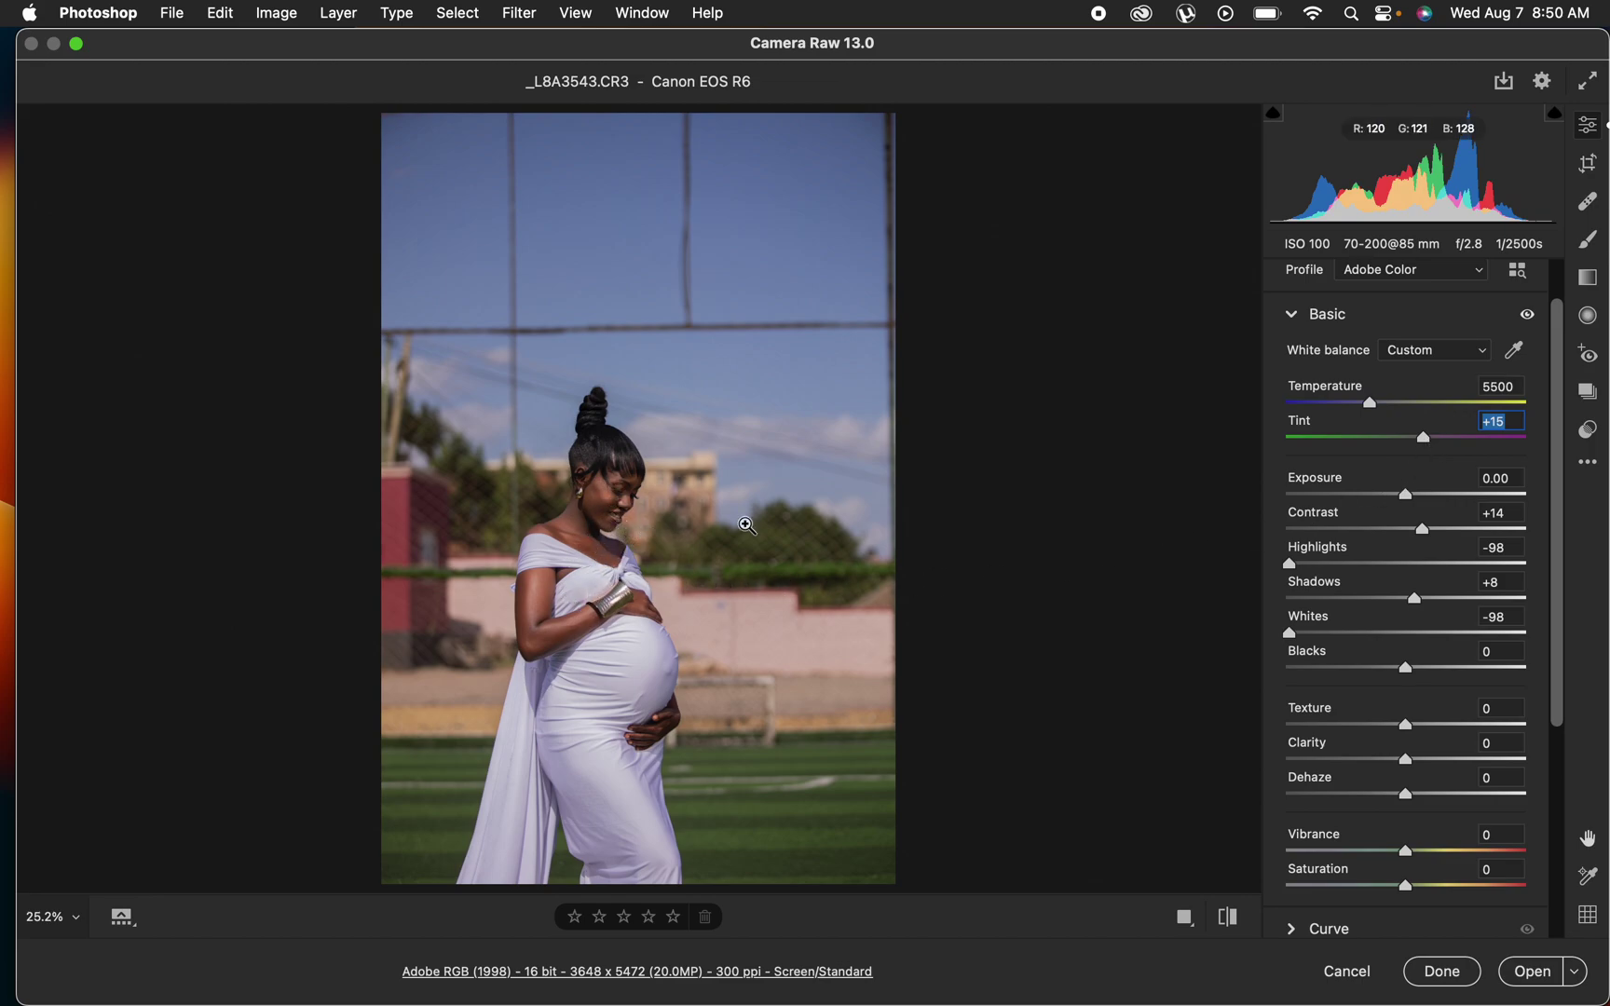
Set Blacks to -5 and Vibrance to +4 in the Basic adjustments.
drag(1403, 668, 1399, 665)
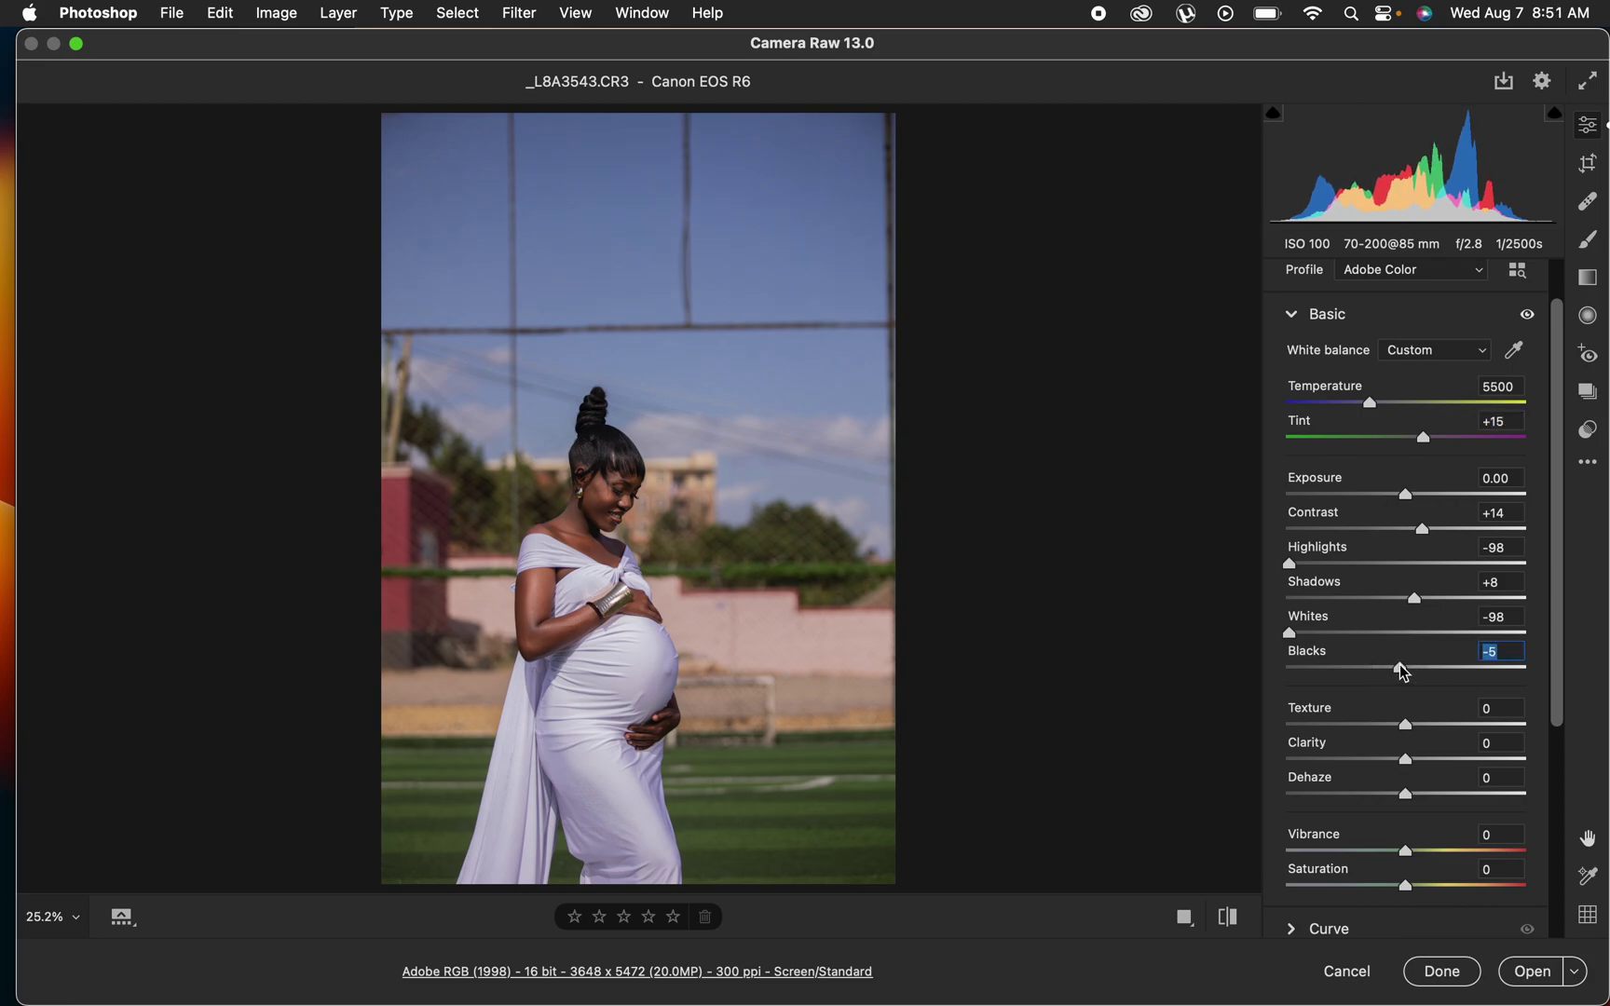
drag(1552, 523, 1567, 685)
drag(1406, 615, 1421, 623)
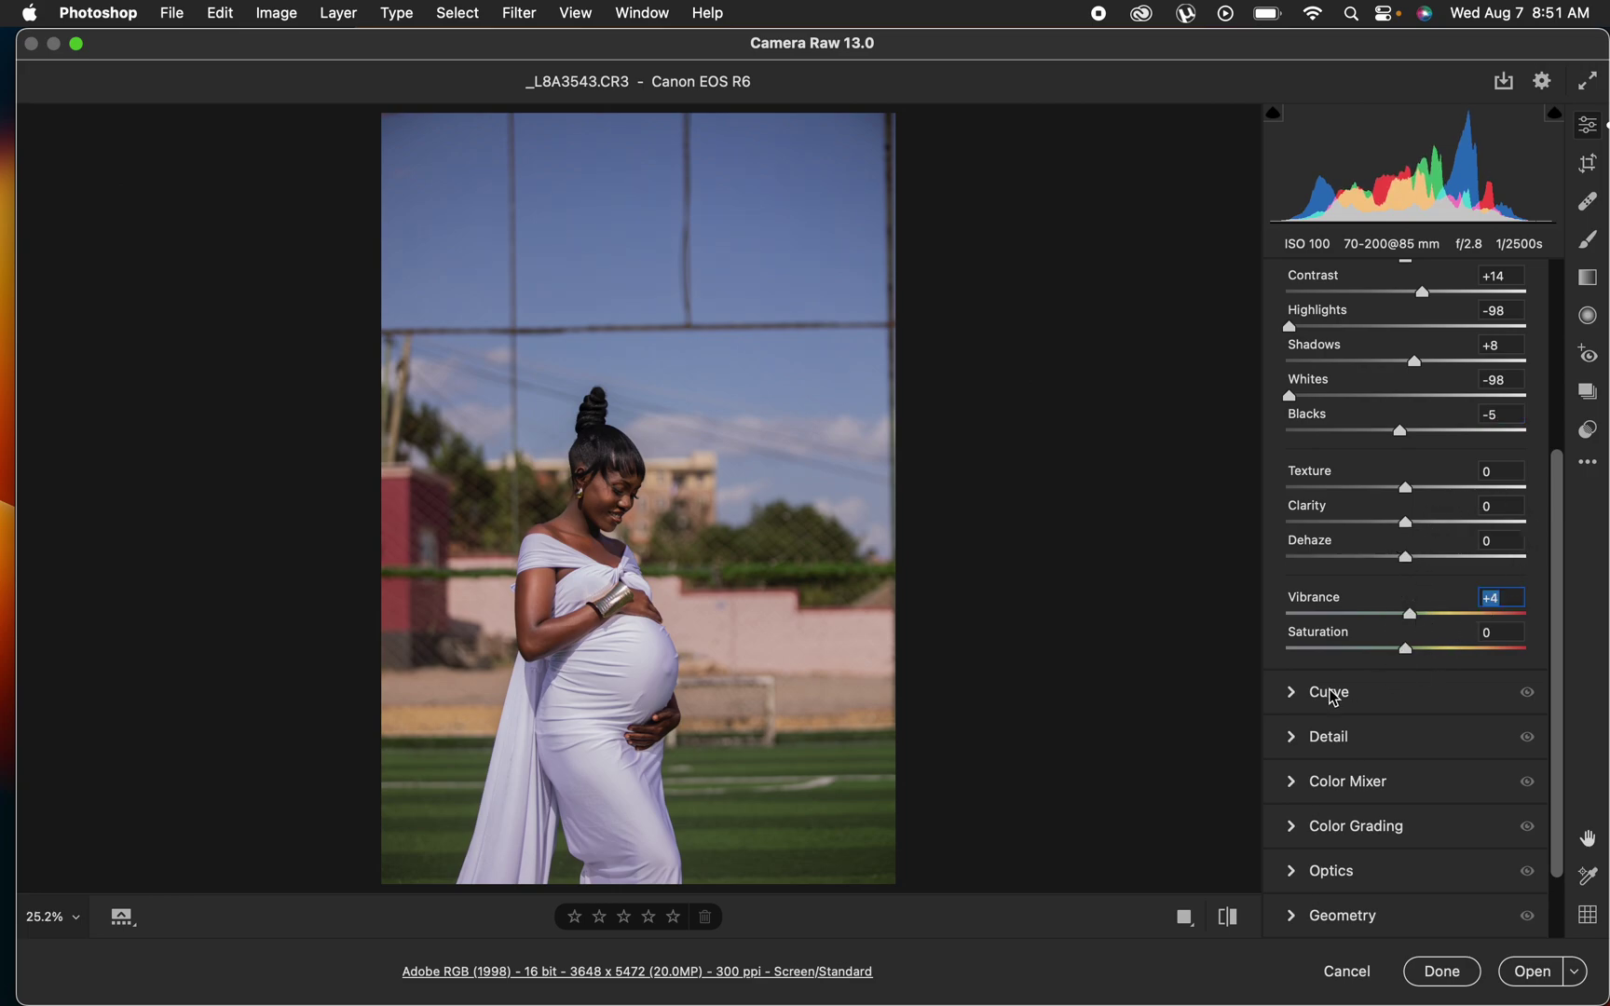
Try out luminance and saturation changes on the blues in the Color Mixer.
click(1302, 791)
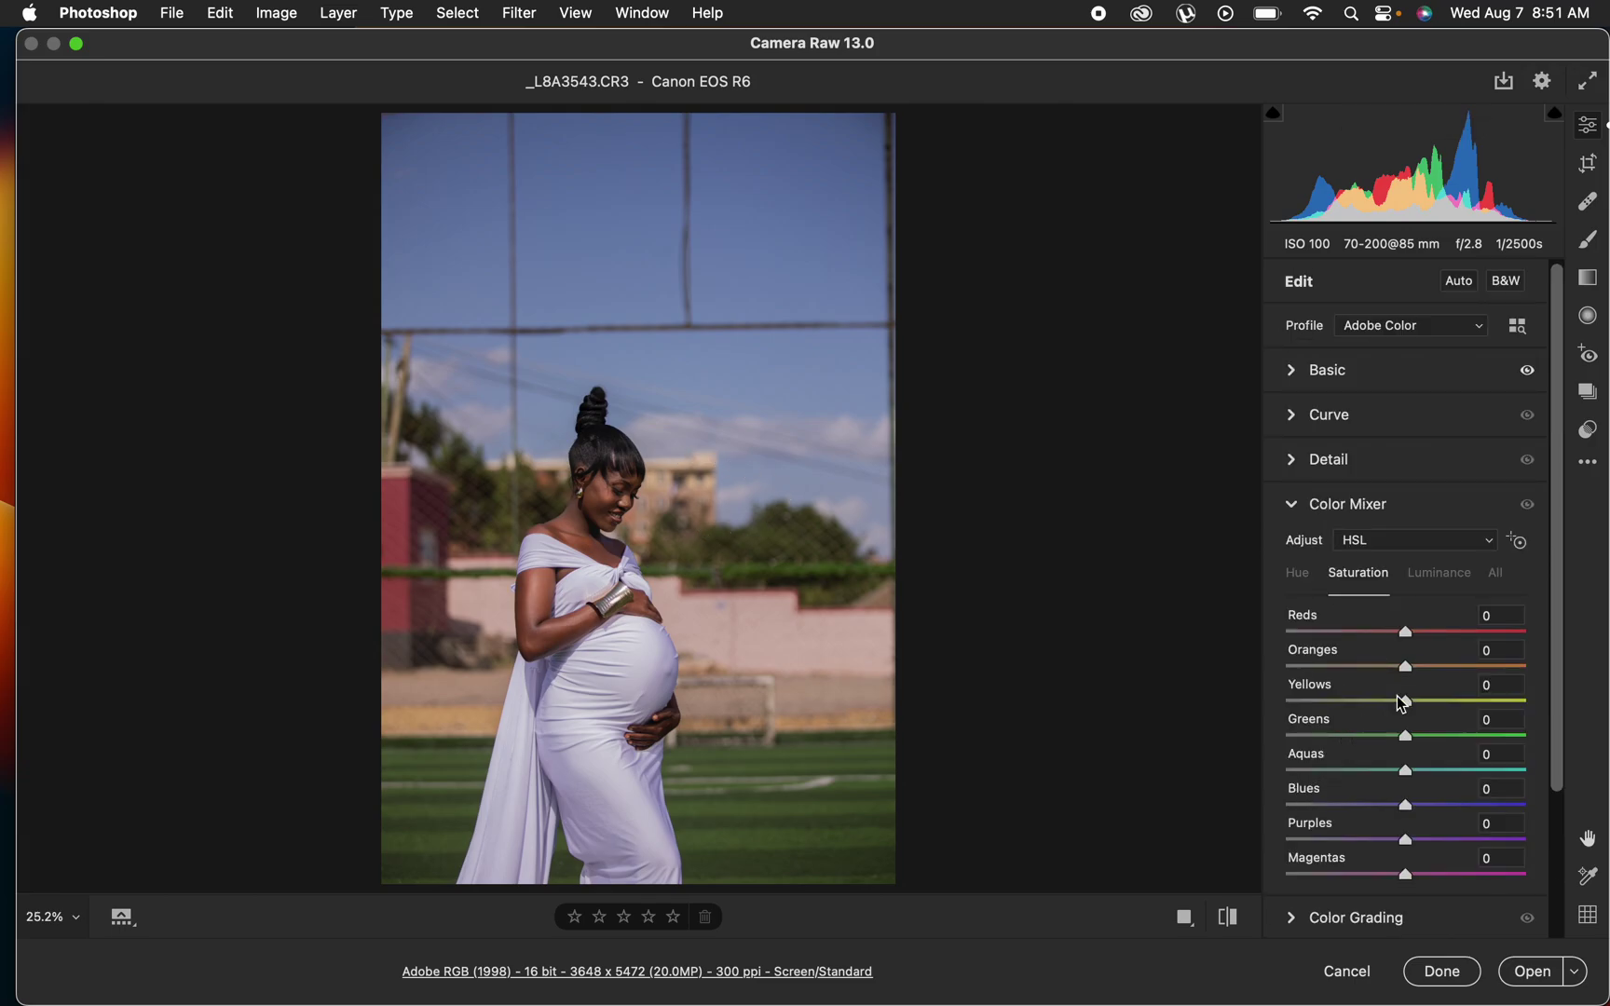
click(1296, 578)
click(1353, 575)
click(1436, 573)
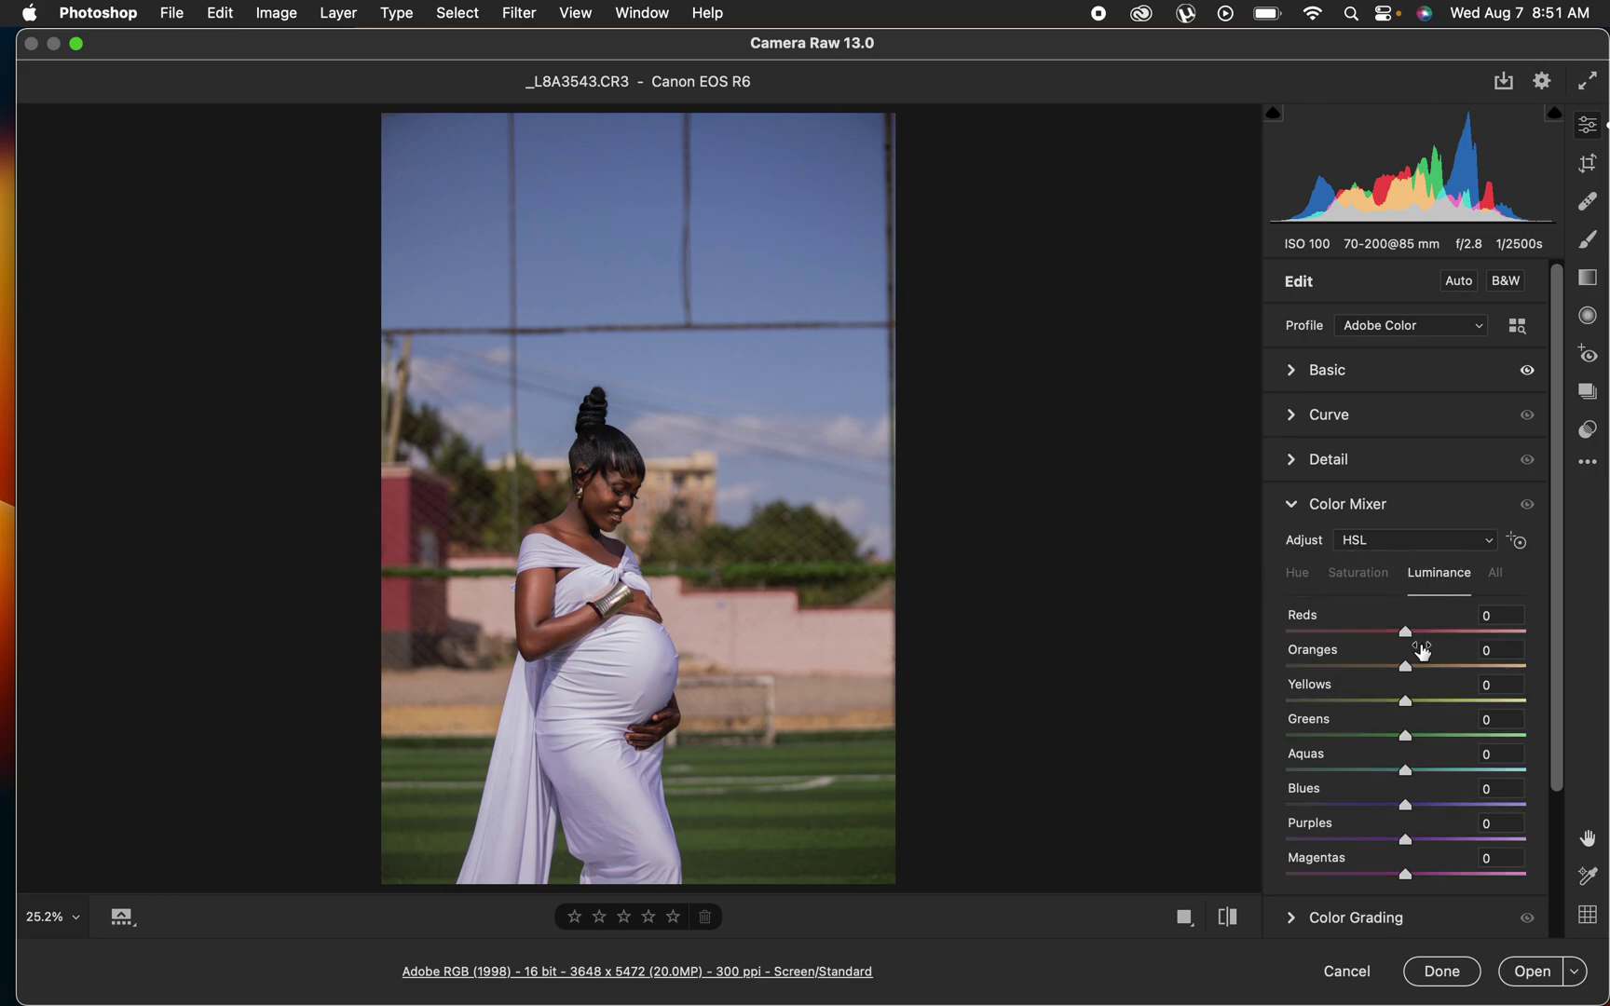
mouse_move(1410, 805)
mouse_down()
mouse_move(1510, 814)
mouse_move(1334, 815)
mouse_move(1529, 806)
mouse_move(1412, 819)
mouse_up()
double_click(1412, 819)
click(1360, 574)
click(1435, 807)
mouse_move(1437, 812)
mouse_down()
mouse_move(1533, 808)
mouse_move(1306, 813)
mouse_move(1413, 810)
mouse_up()
Try the Blues hue at -100 and +100, and return it to 0.
click(1297, 574)
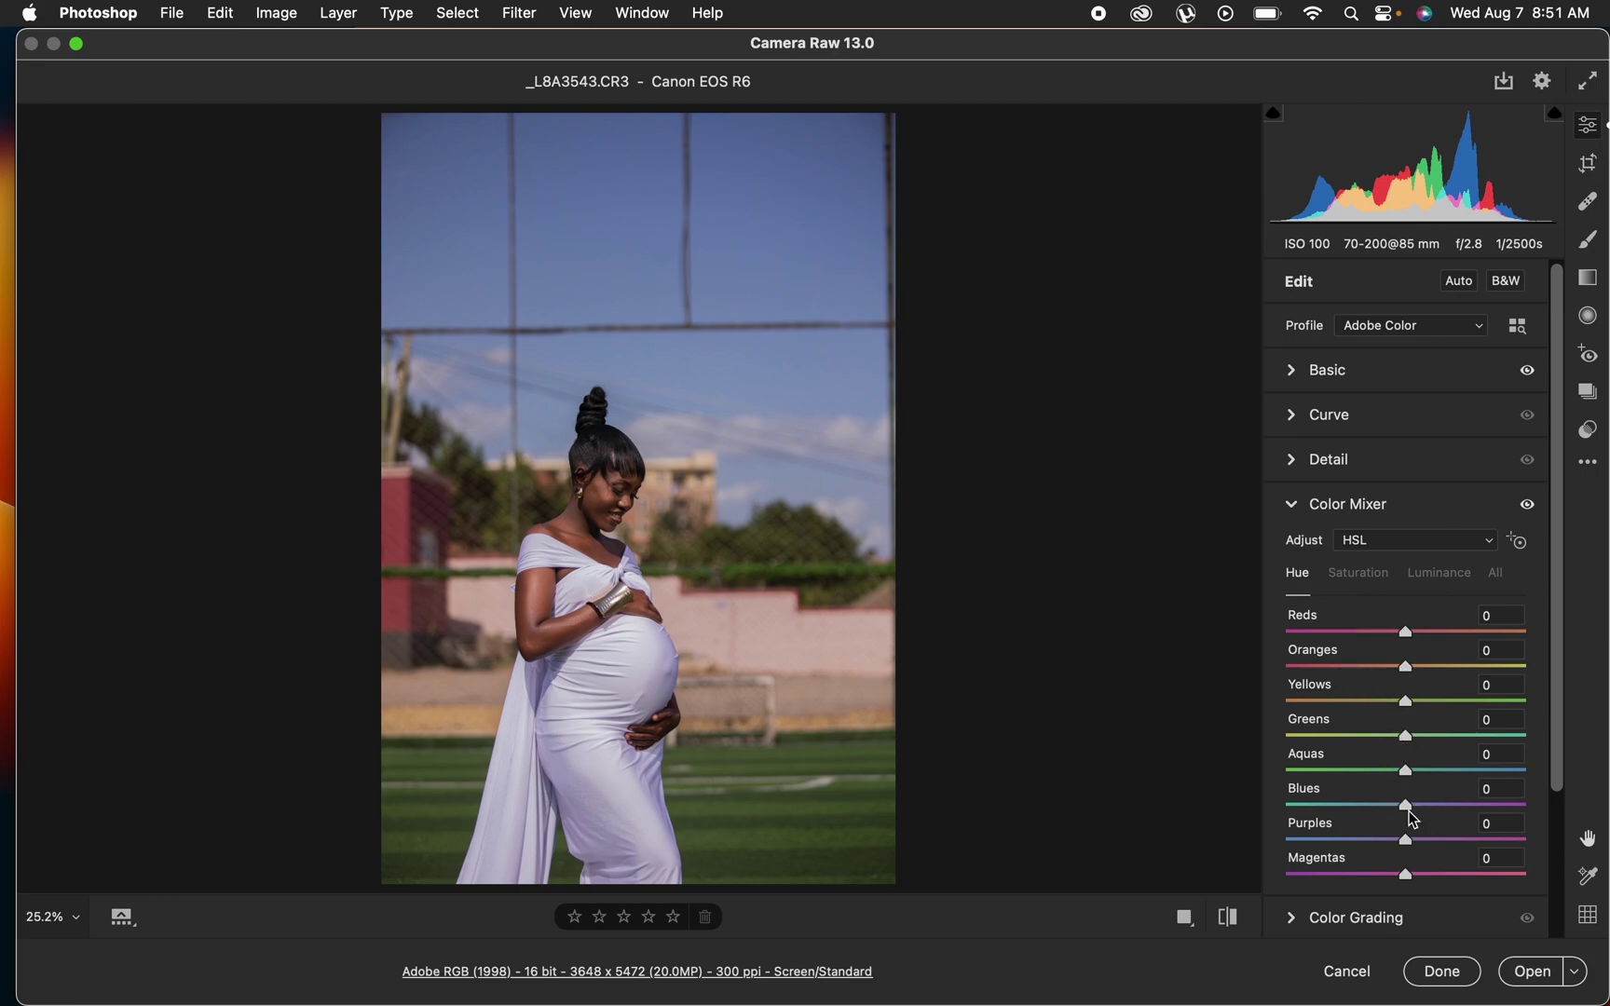
drag(1406, 805, 1303, 769)
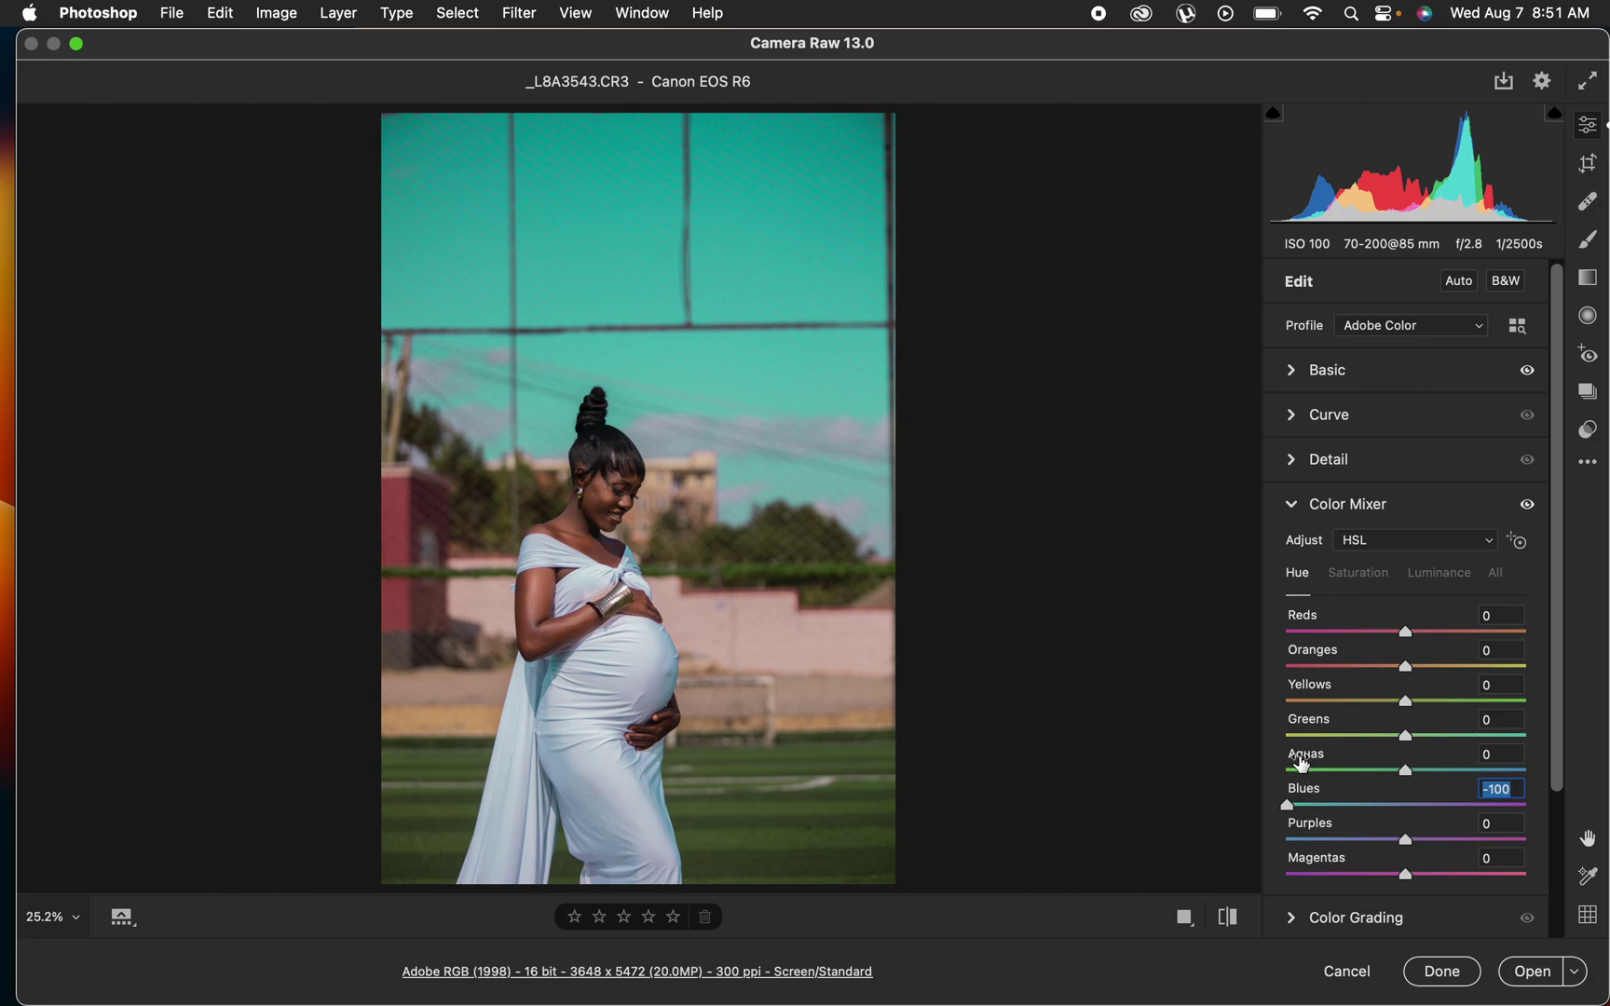
drag(1300, 806, 1533, 801)
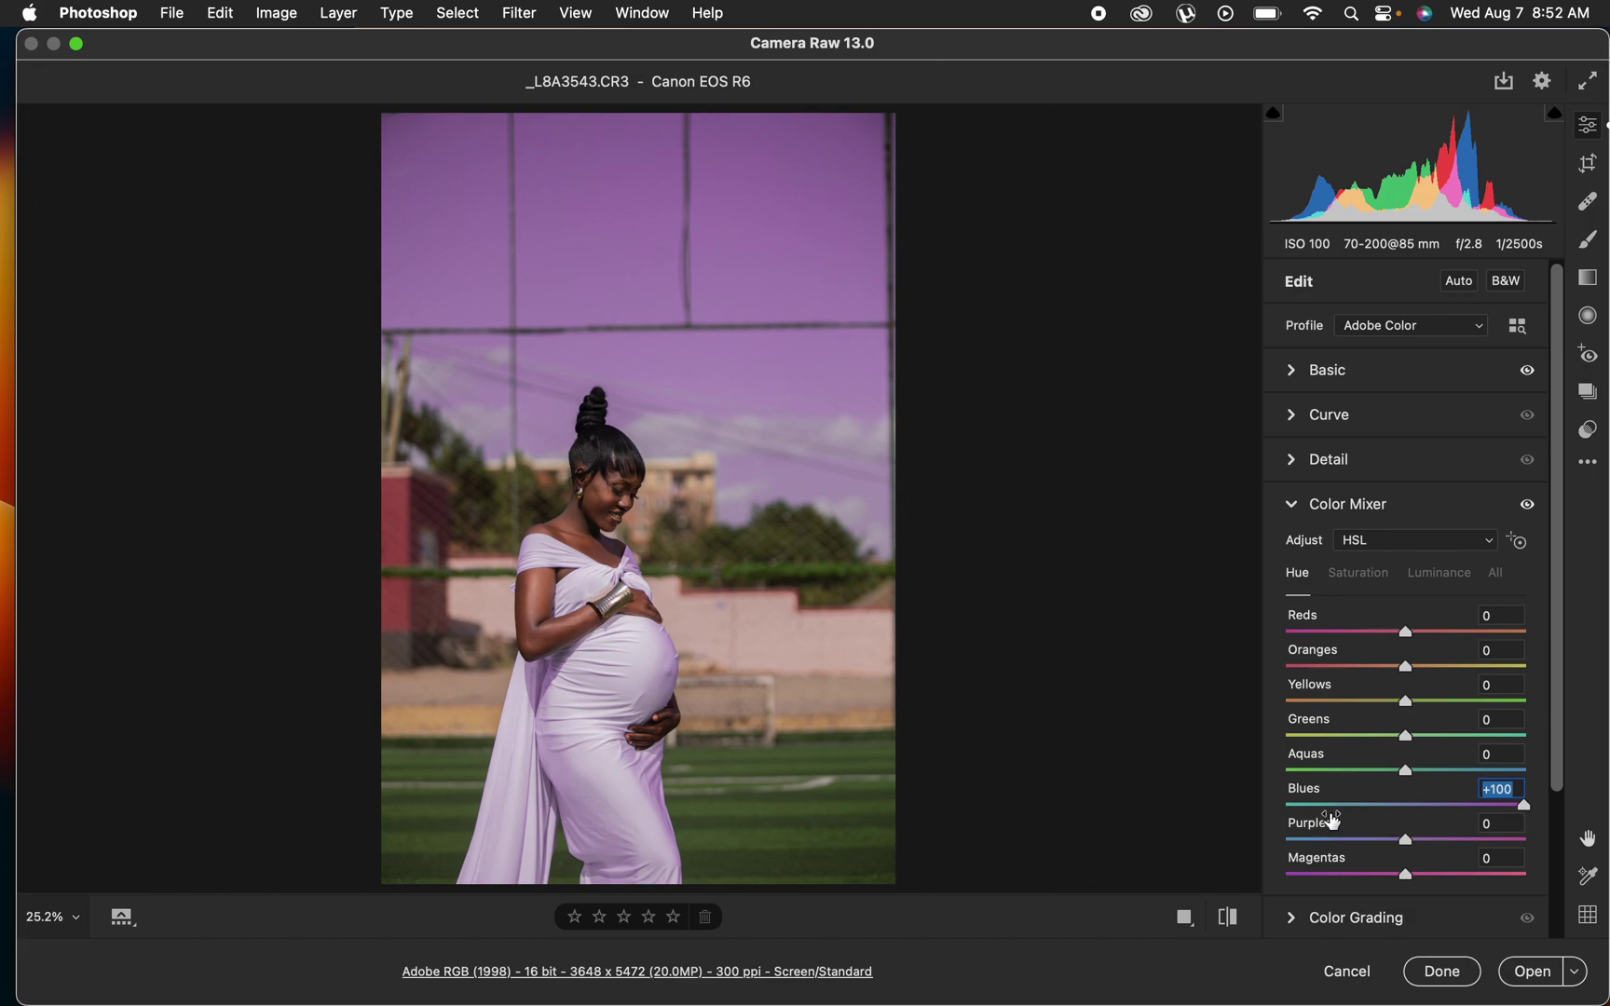
drag(1526, 809, 1408, 820)
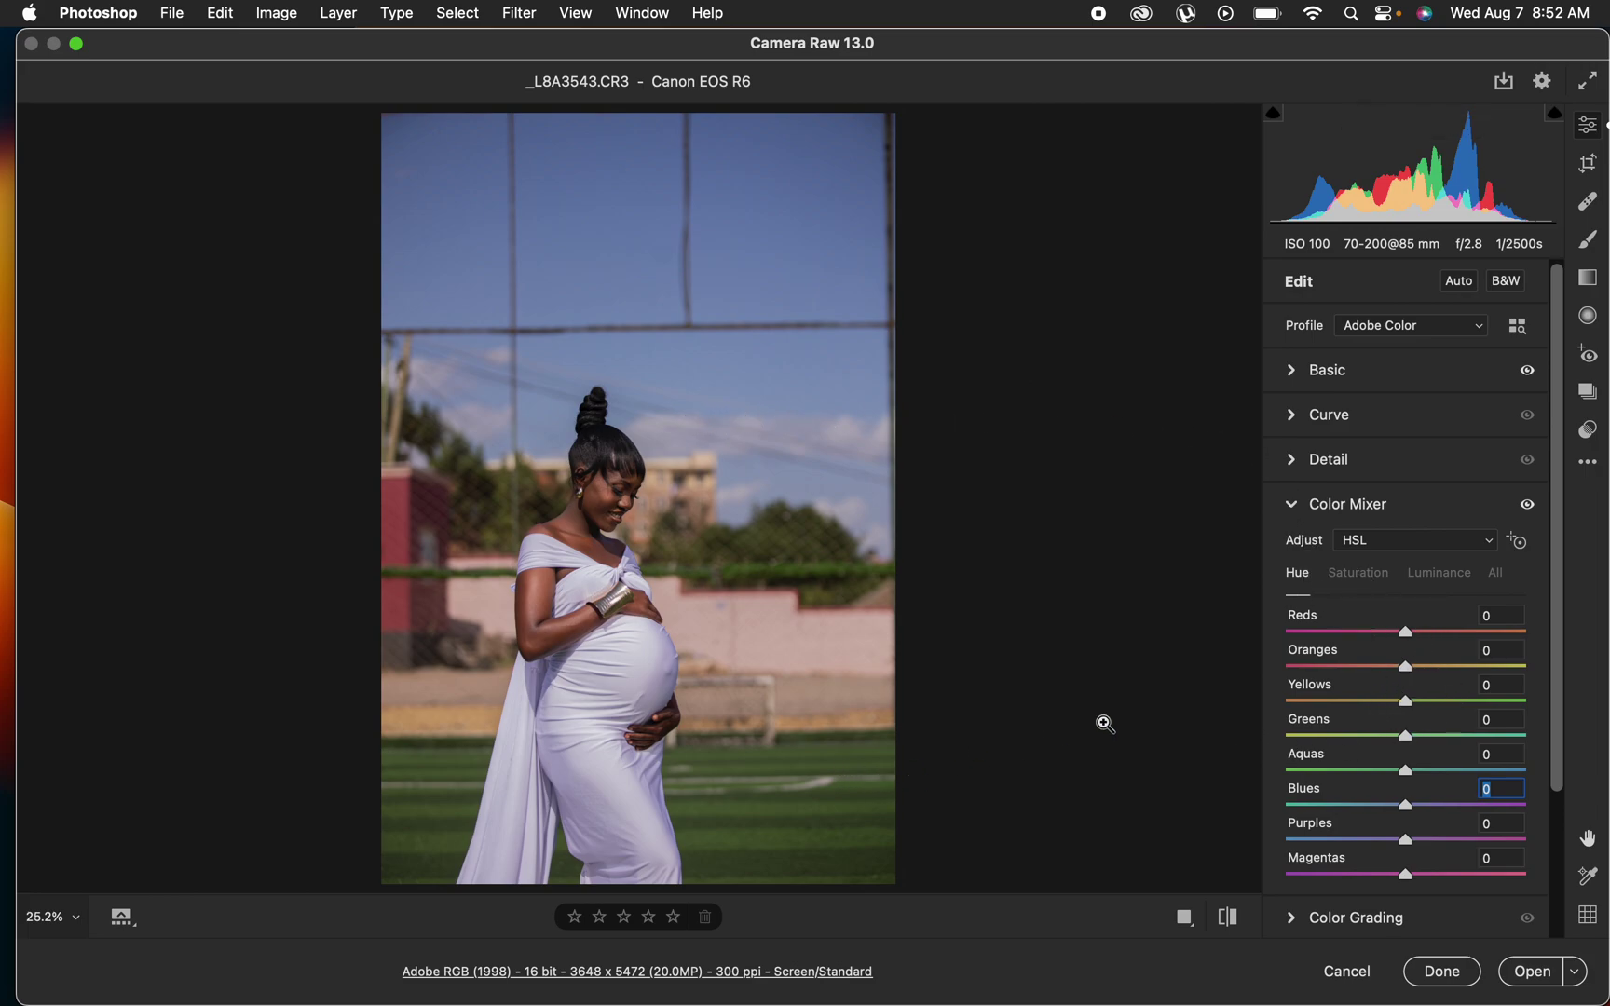
In the Color Mixer, set Greens to hue +82 and saturation -40, and Yellows to hue +70 and saturation -18.
click(1442, 738)
drag(1443, 744, 1488, 703)
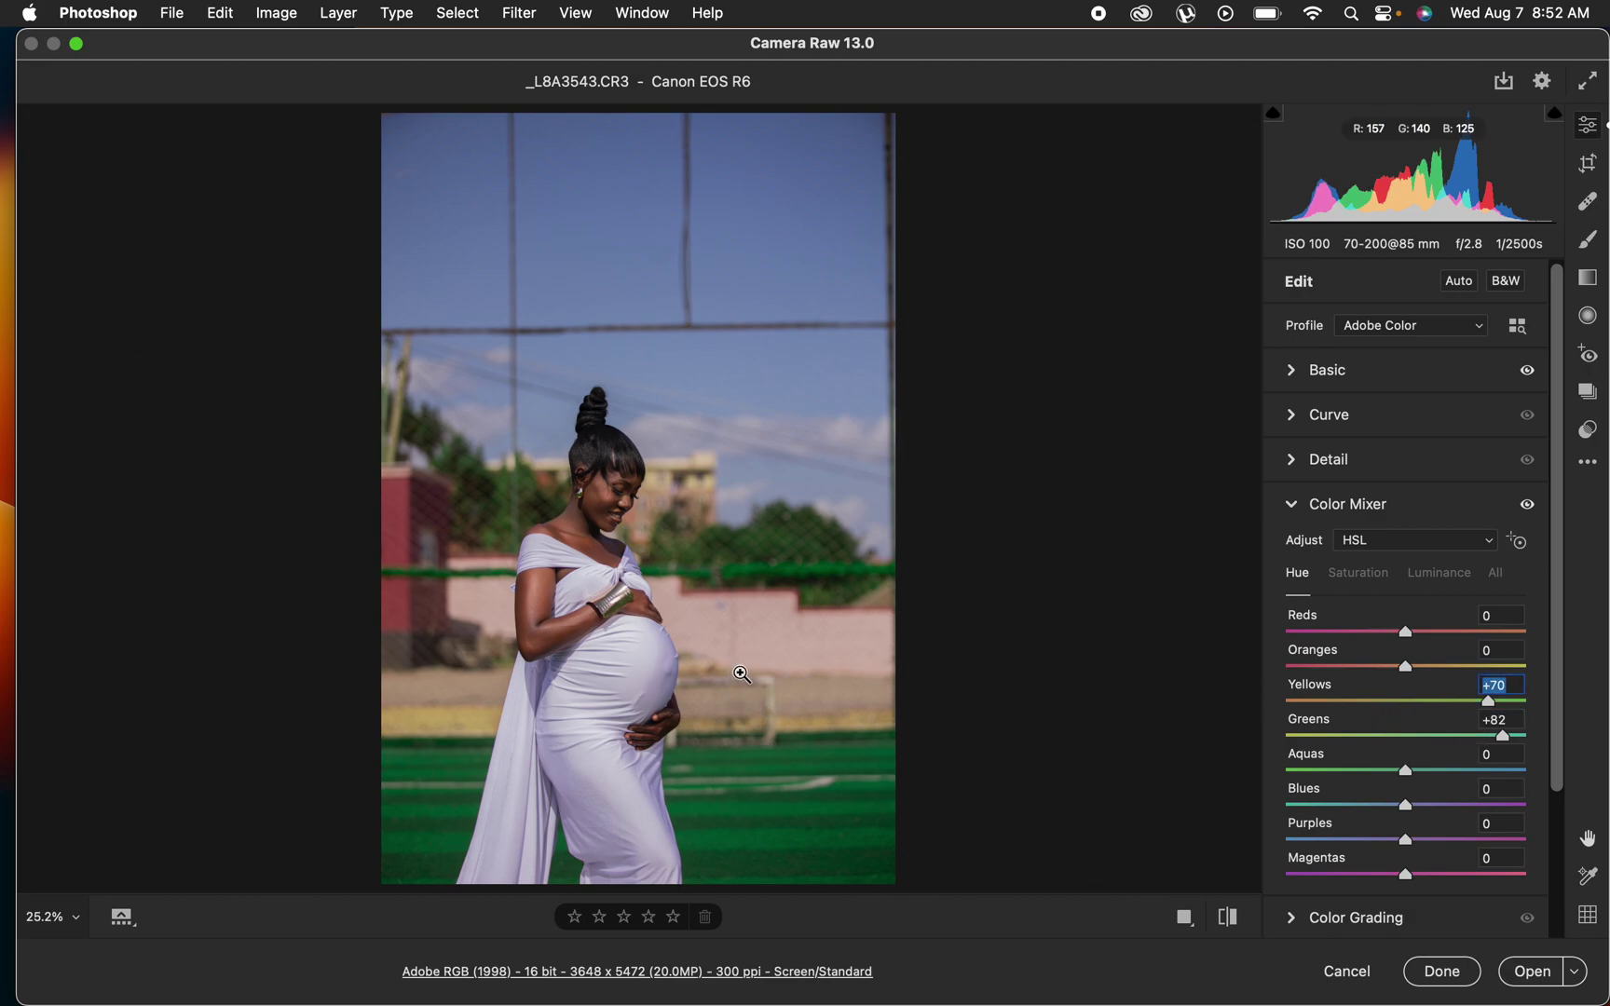
click(1360, 577)
drag(1395, 751, 1384, 708)
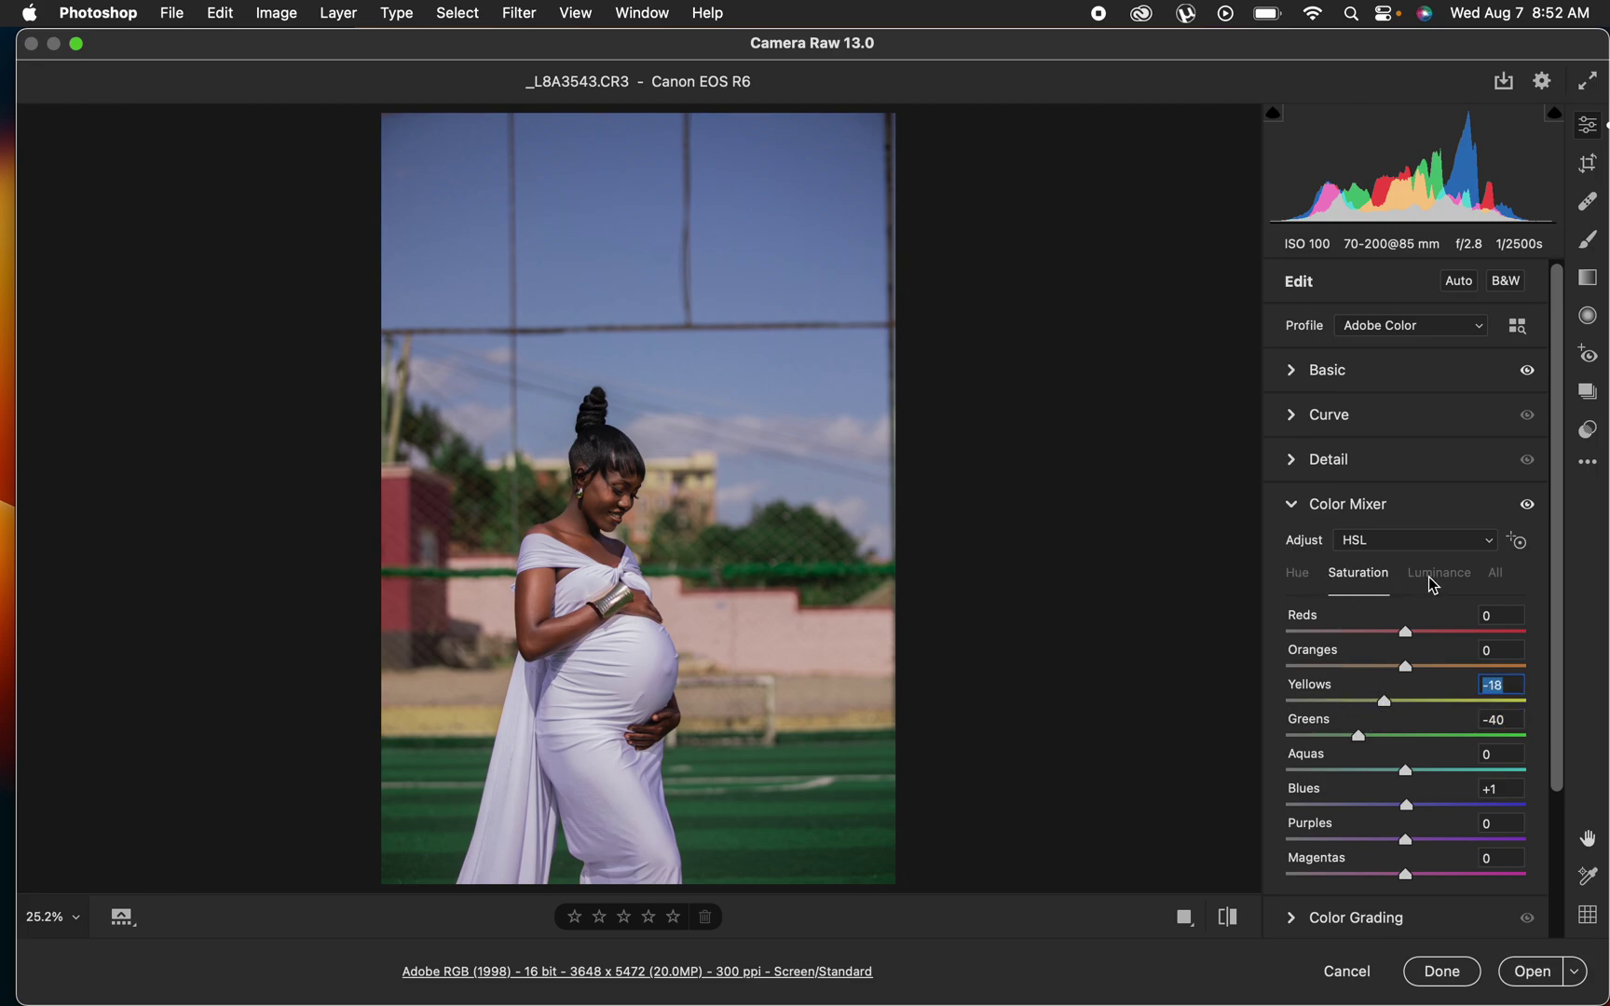
Deepen the blue sky by setting the Blues saturation to +51 and the Blues luminance to -41.
drag(1436, 808, 1475, 816)
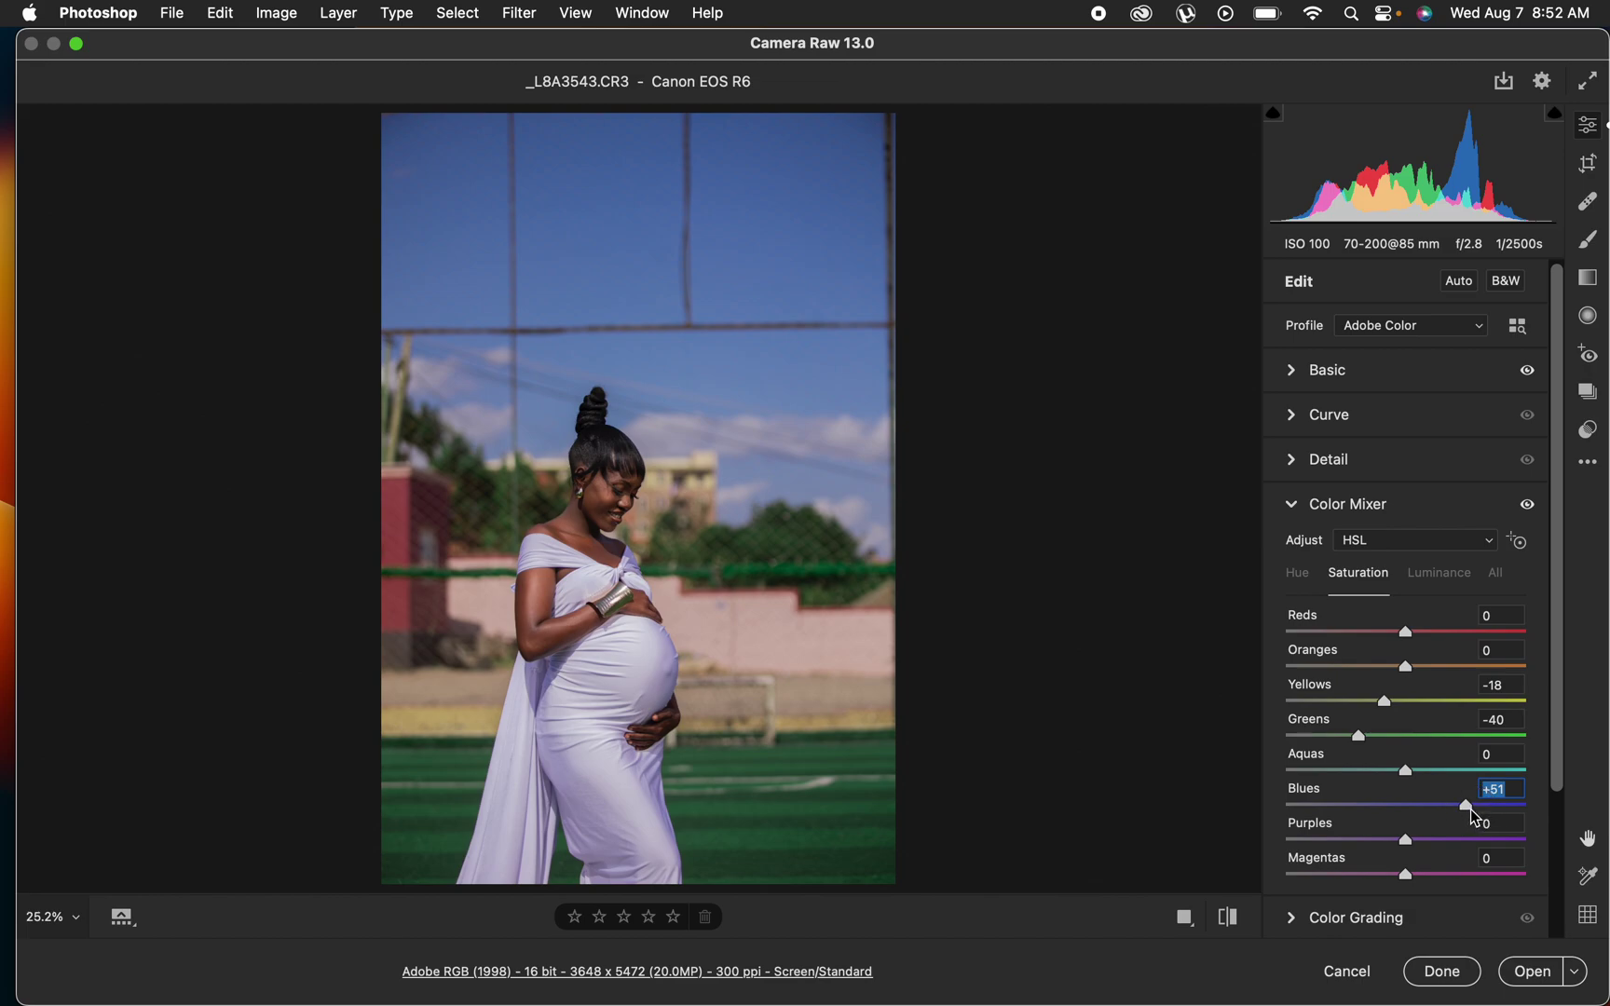
click(1441, 584)
drag(1388, 806, 1367, 820)
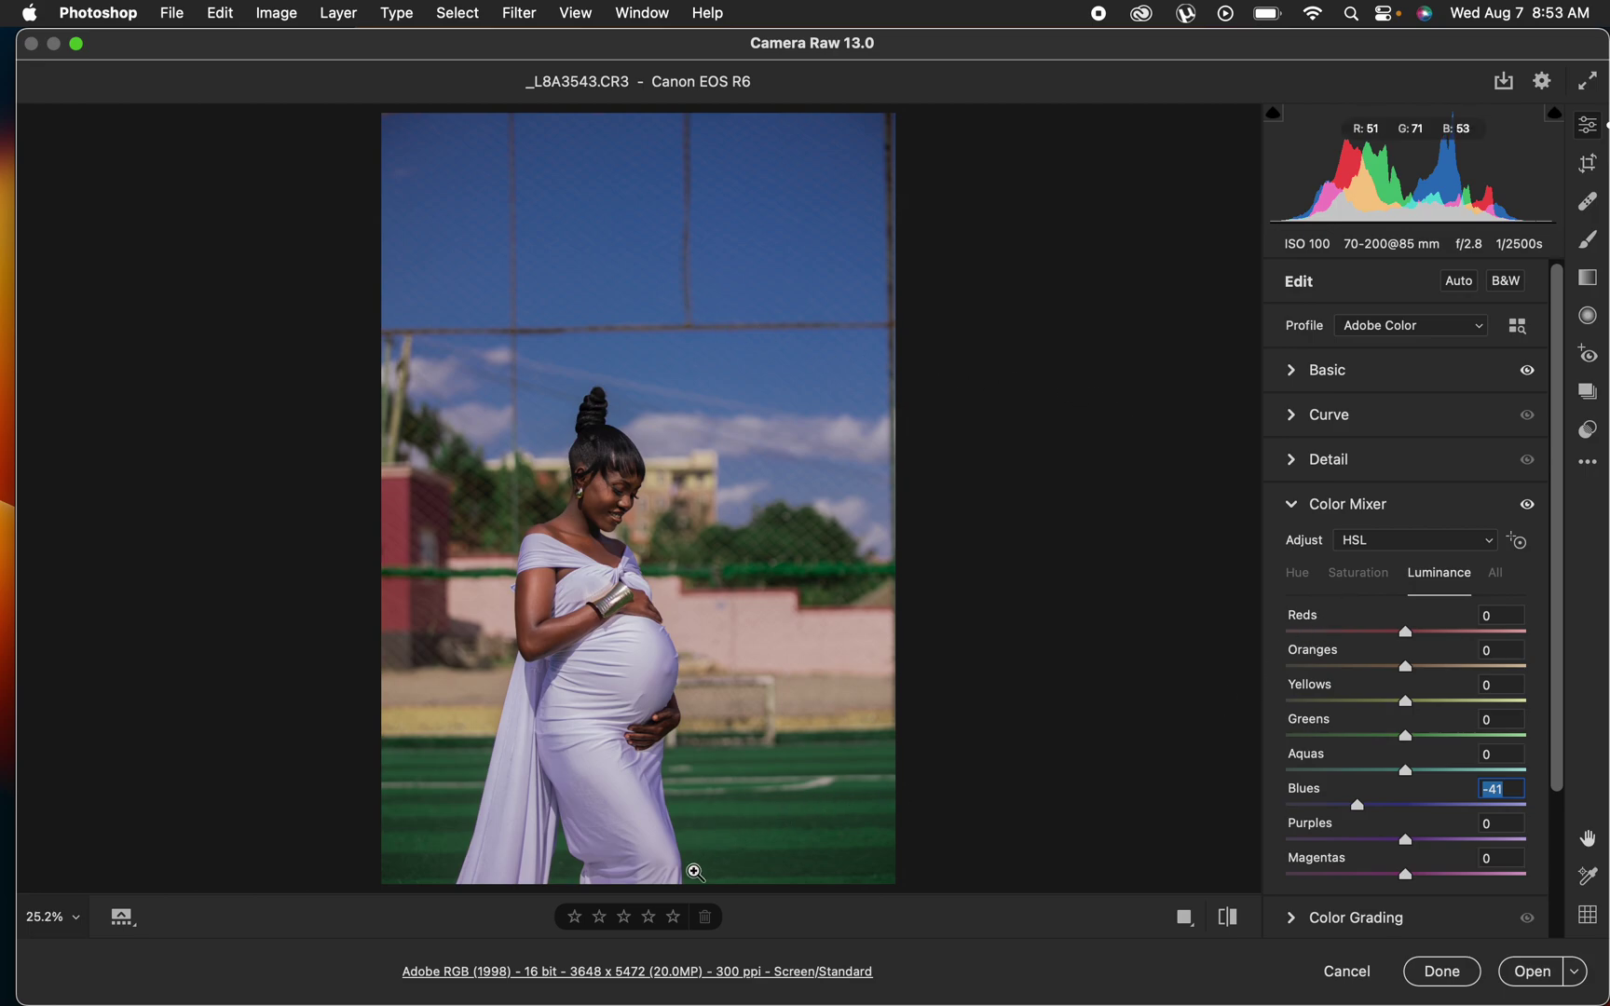
Confirm the workflow output options with 16 Bits/Channel depth and Standard sharpening for screen, and open the photo in Photoshop.
click(763, 973)
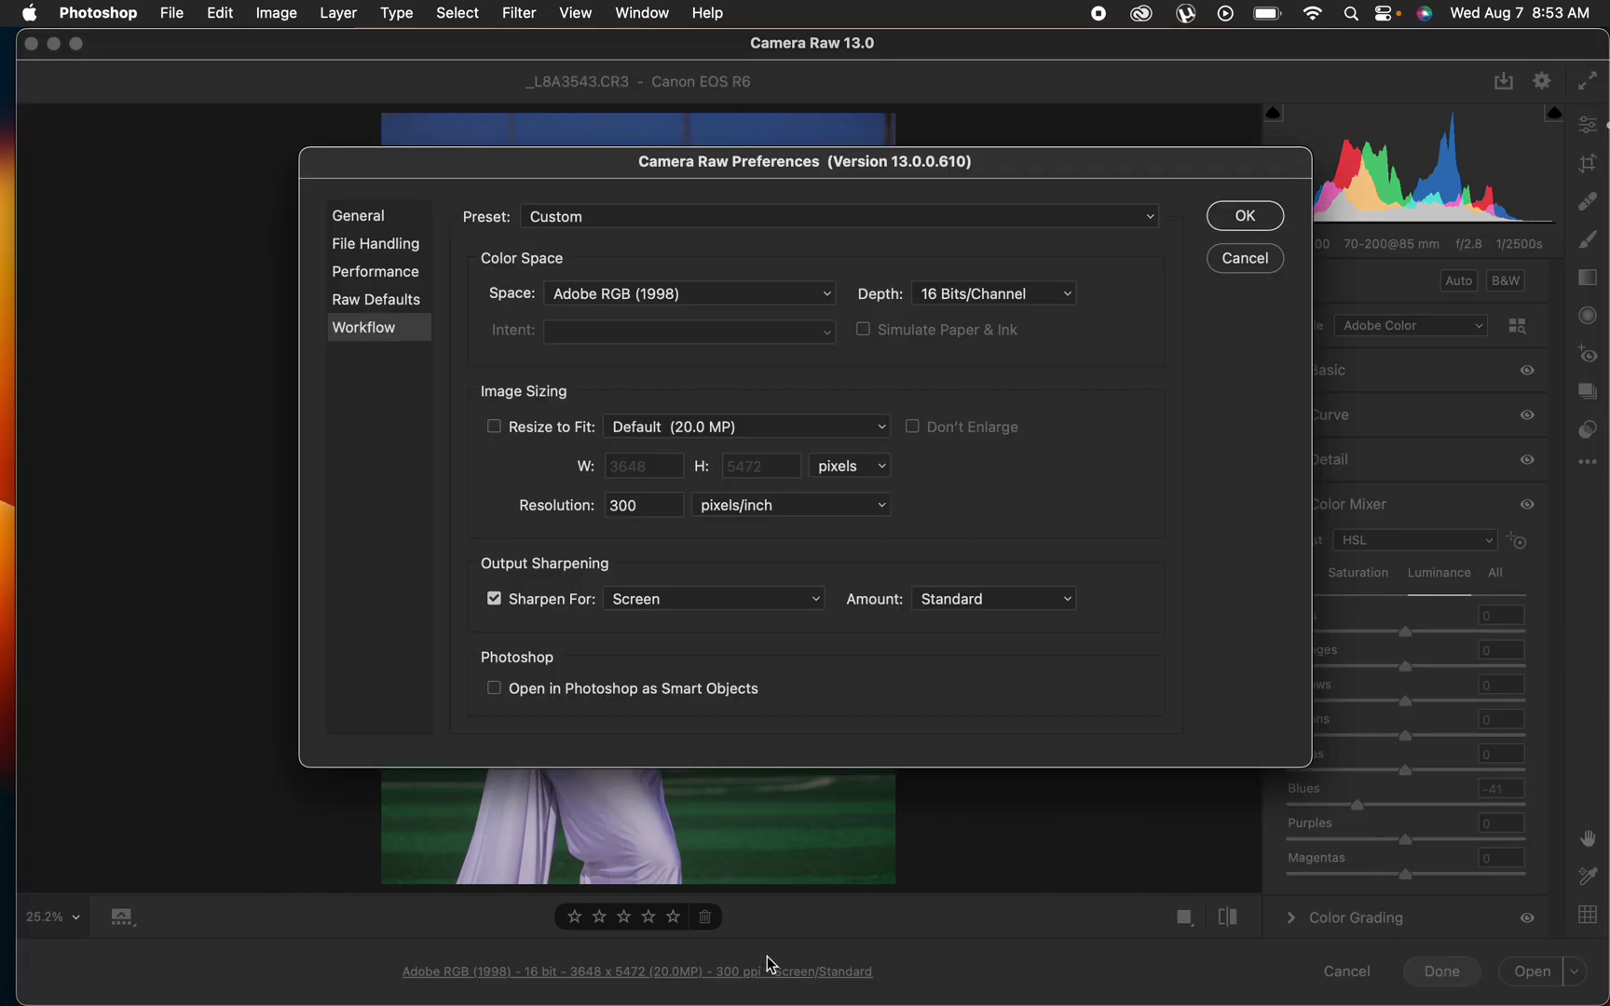
click(967, 298)
click(969, 303)
click(993, 599)
click(993, 599)
click(1246, 216)
click(1525, 971)
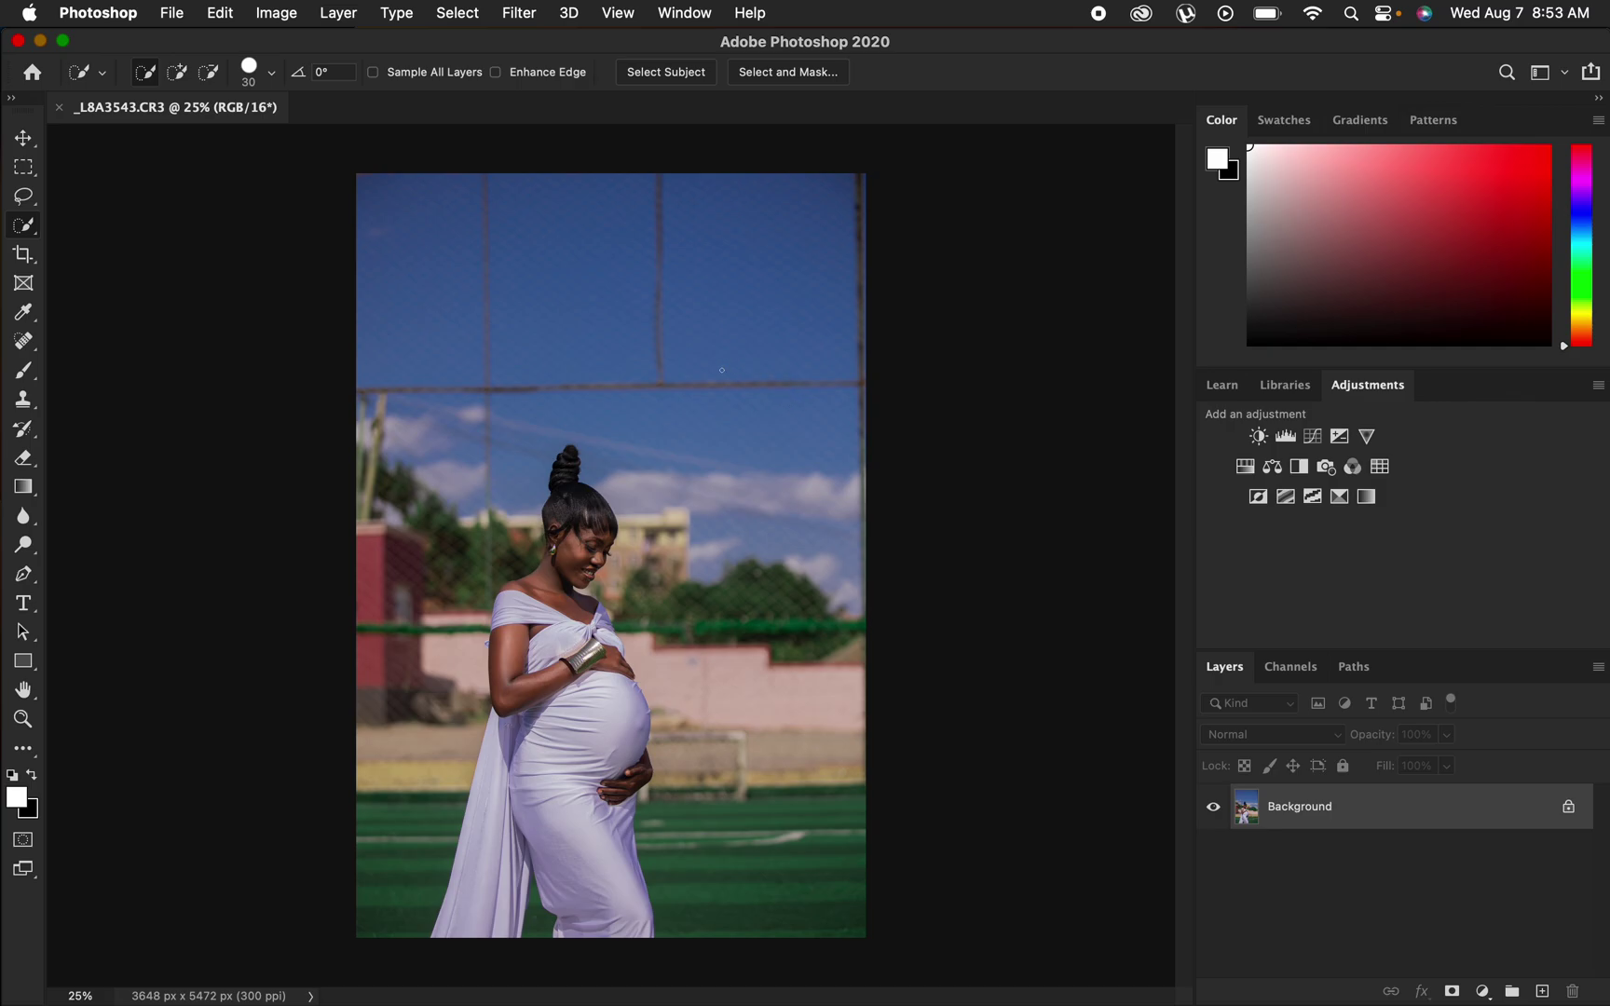
Crop the photo to a 4 : 5 (8 : 10) ratio, framing out part of the sky above the woman.
click(25, 257)
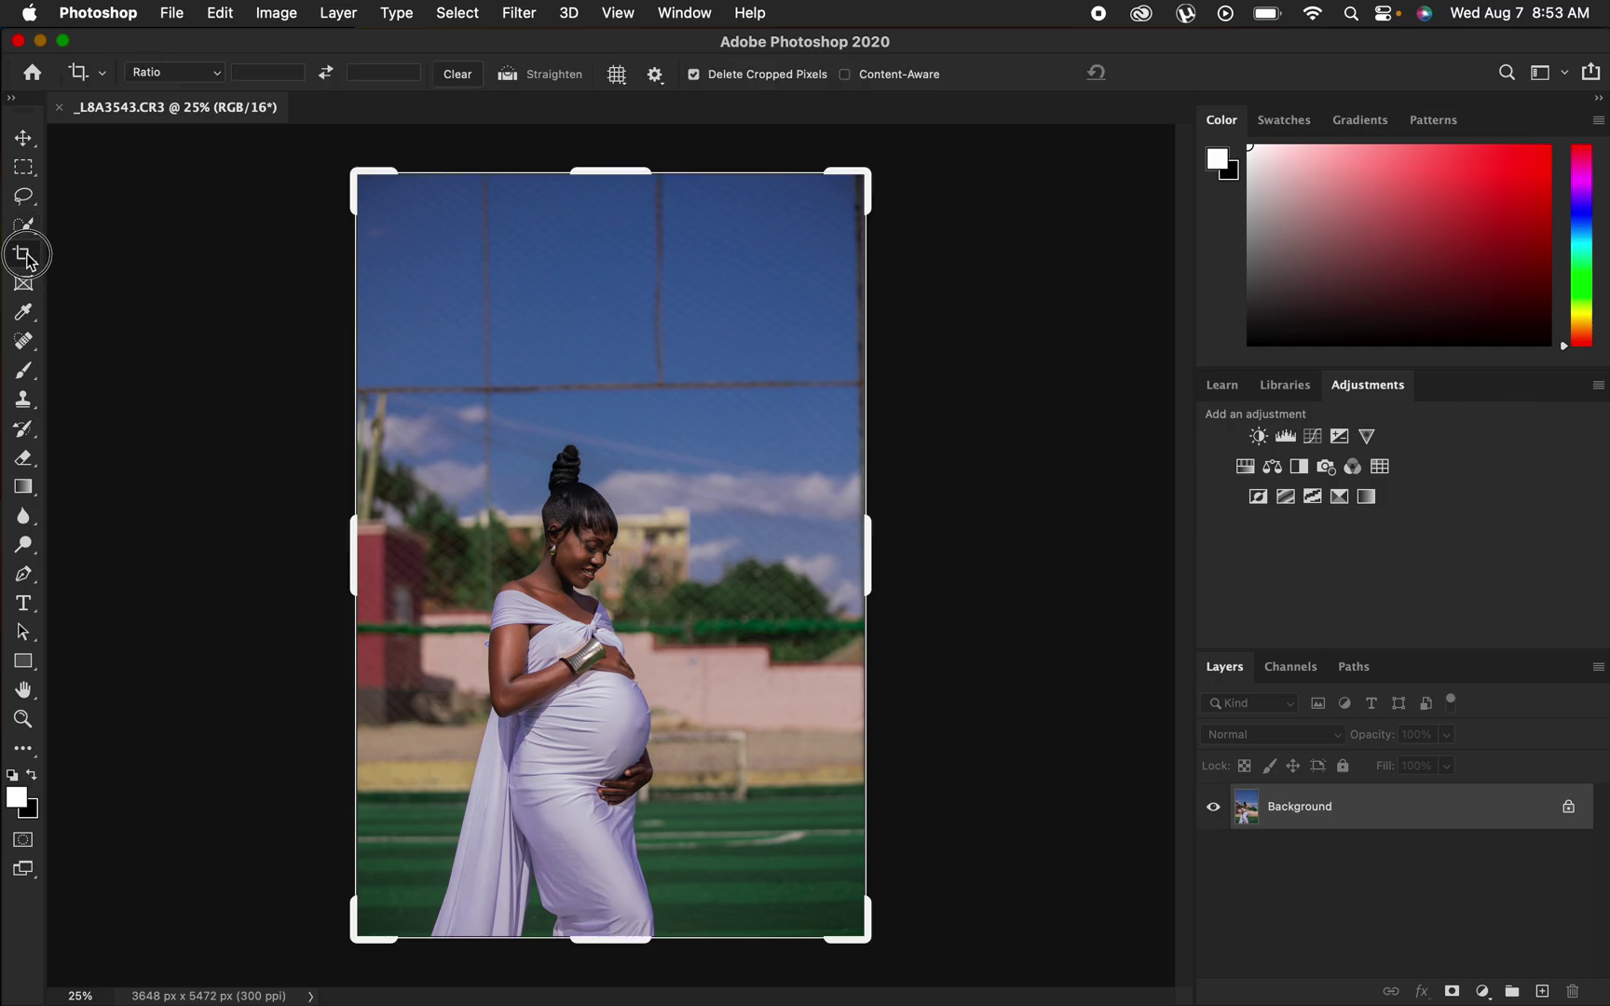
click(202, 76)
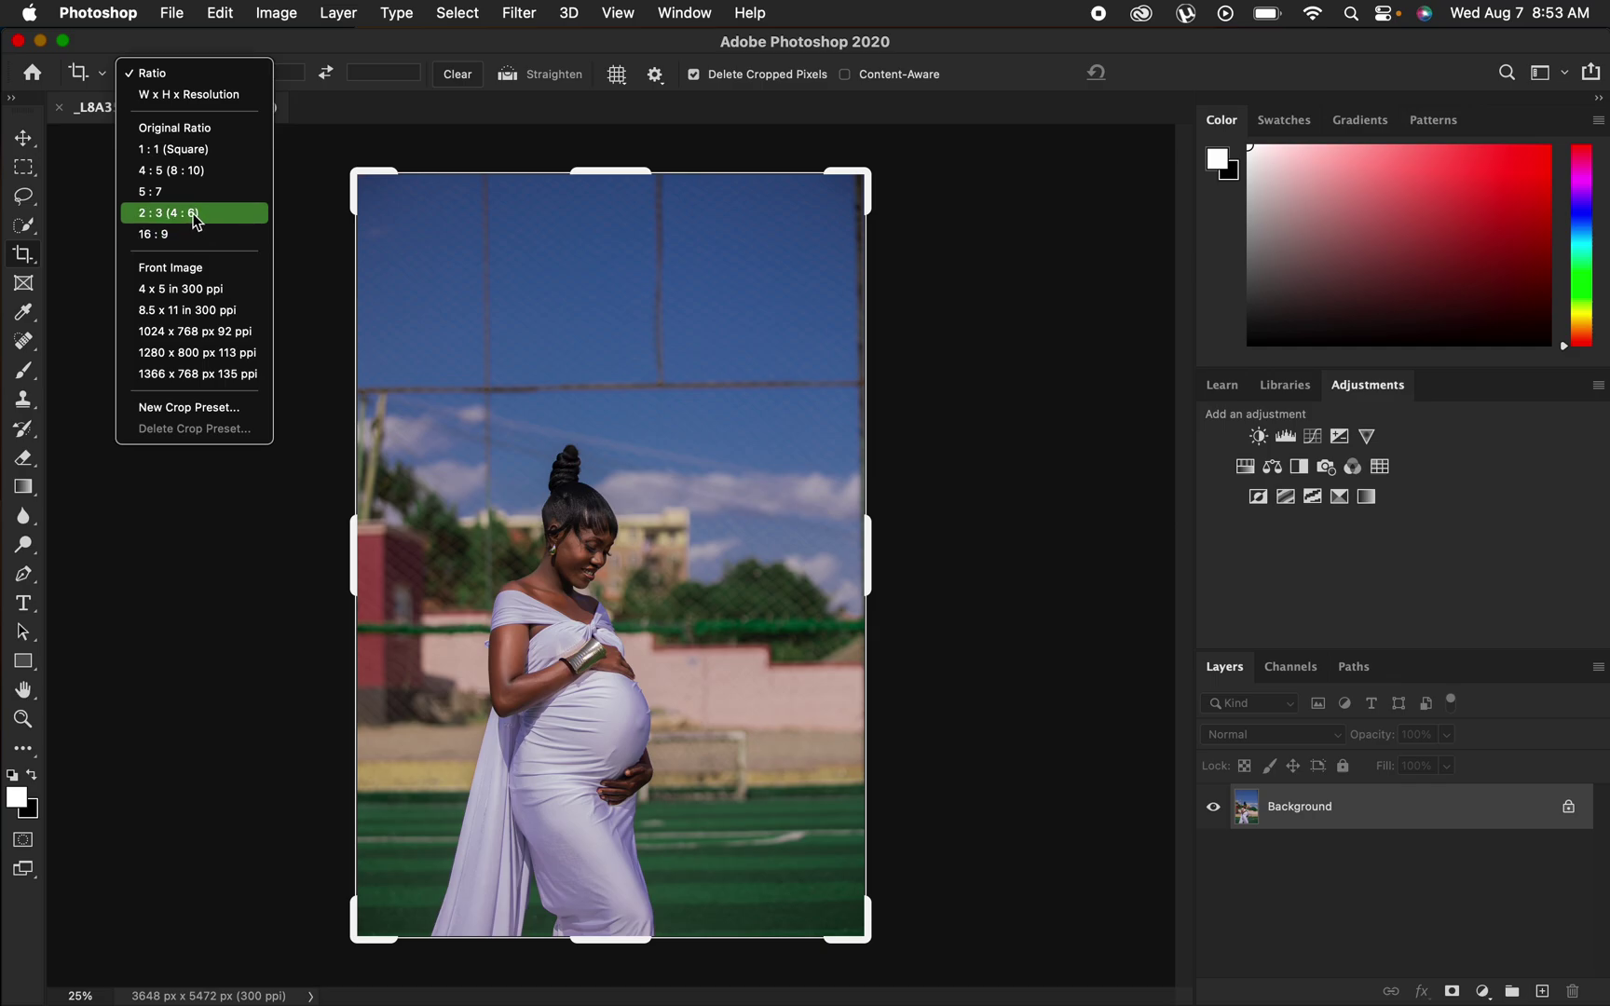
click(198, 172)
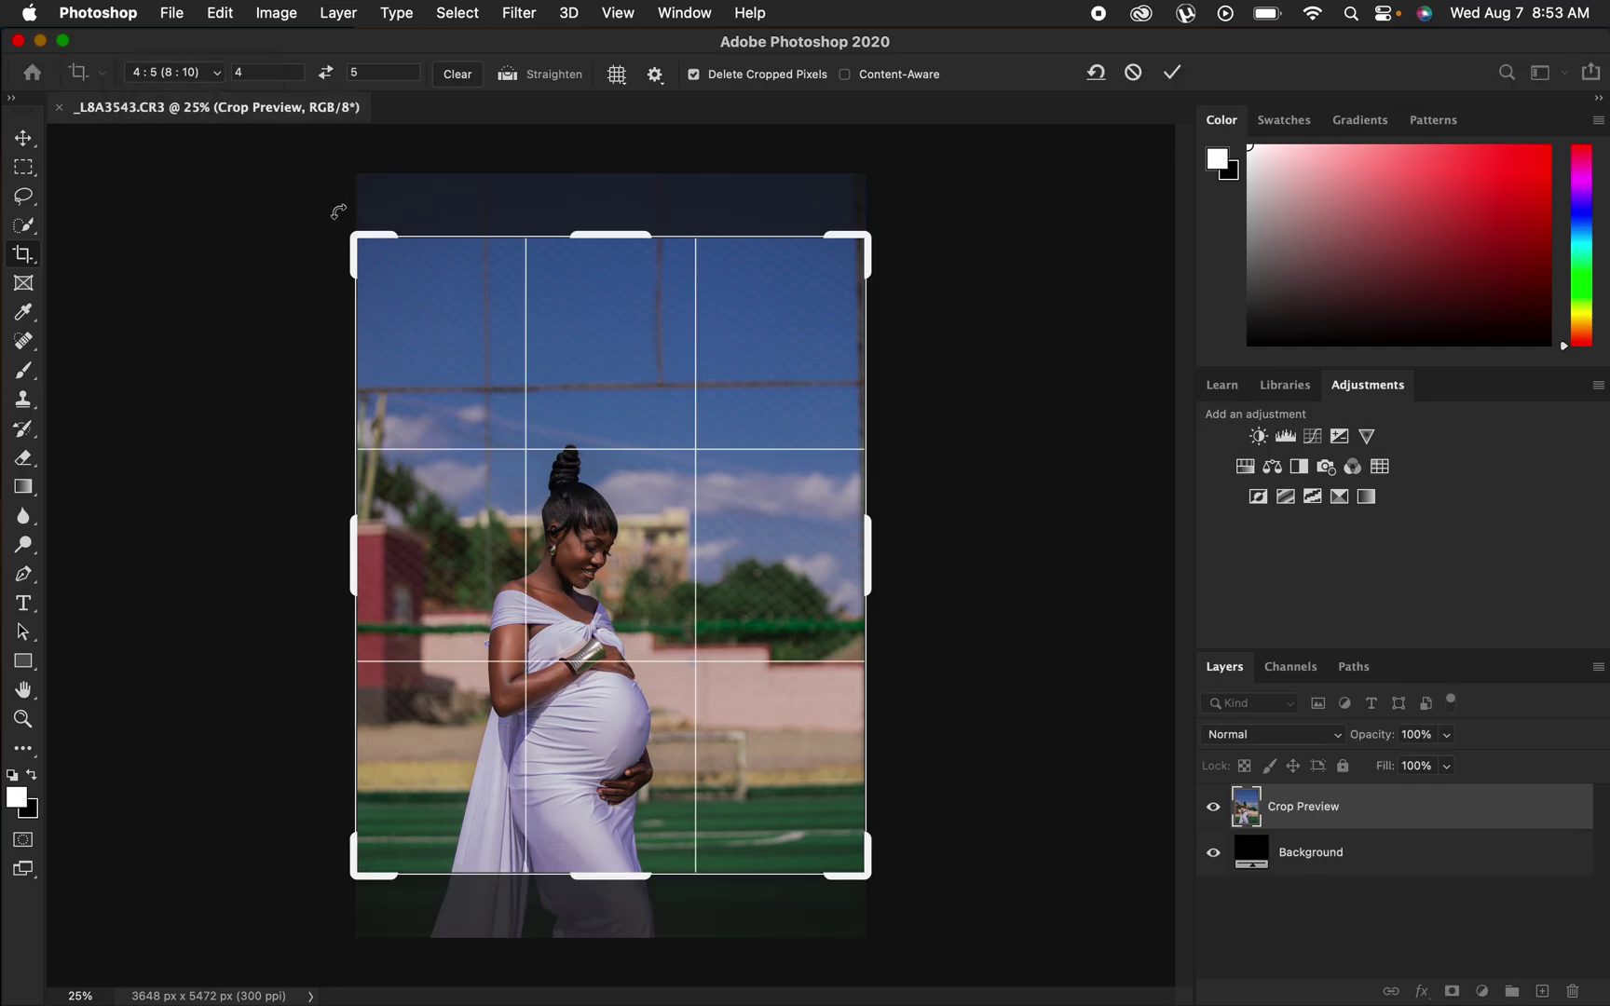
drag(655, 566, 650, 512)
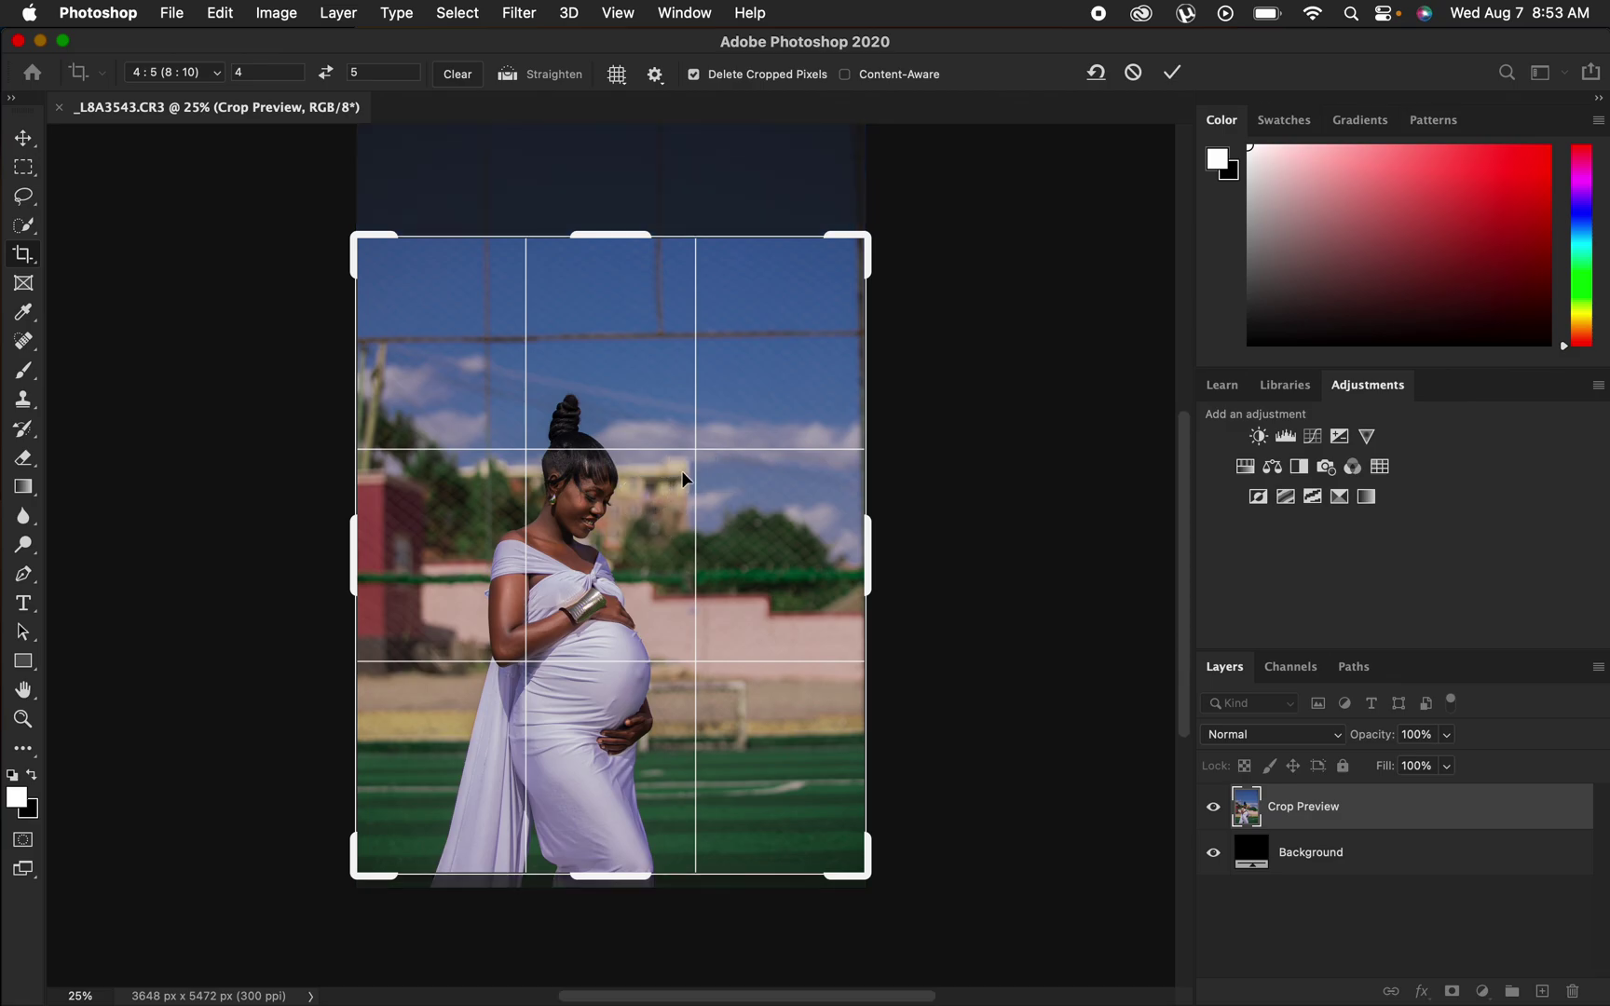
key(Return)
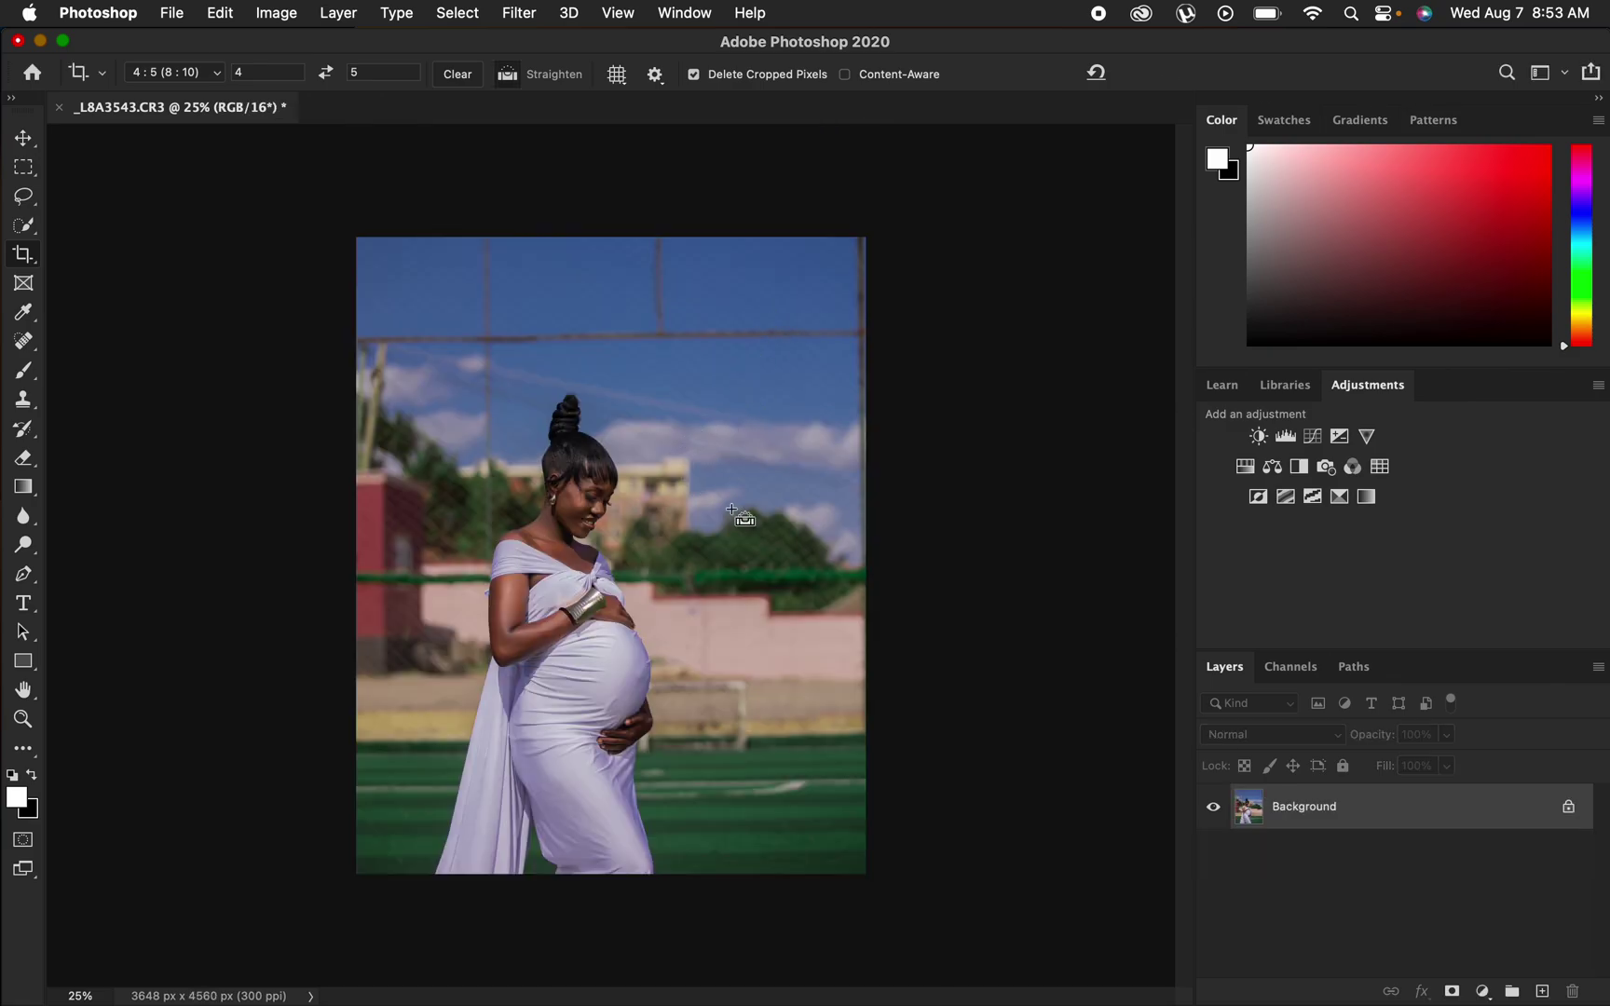
Add a Gradient Map adjustment layer above the background.
key(super+equal)
key(super+equal)
key(super+equal)
key(super+equal)
key(super+equal)
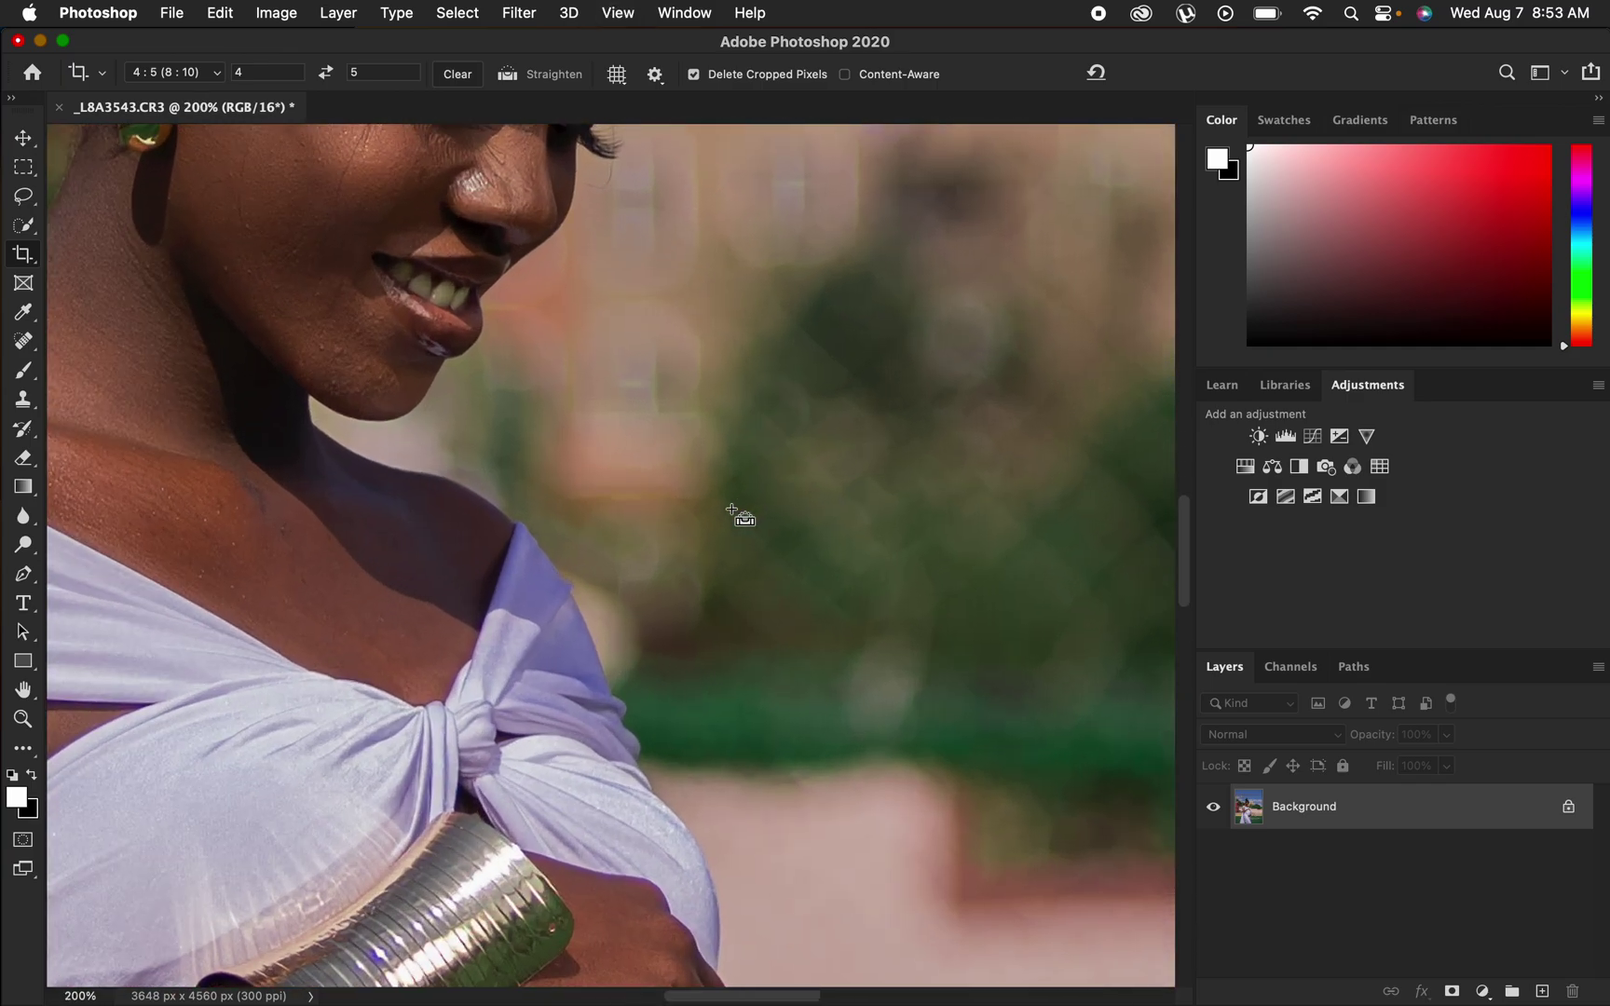
key(super+minus)
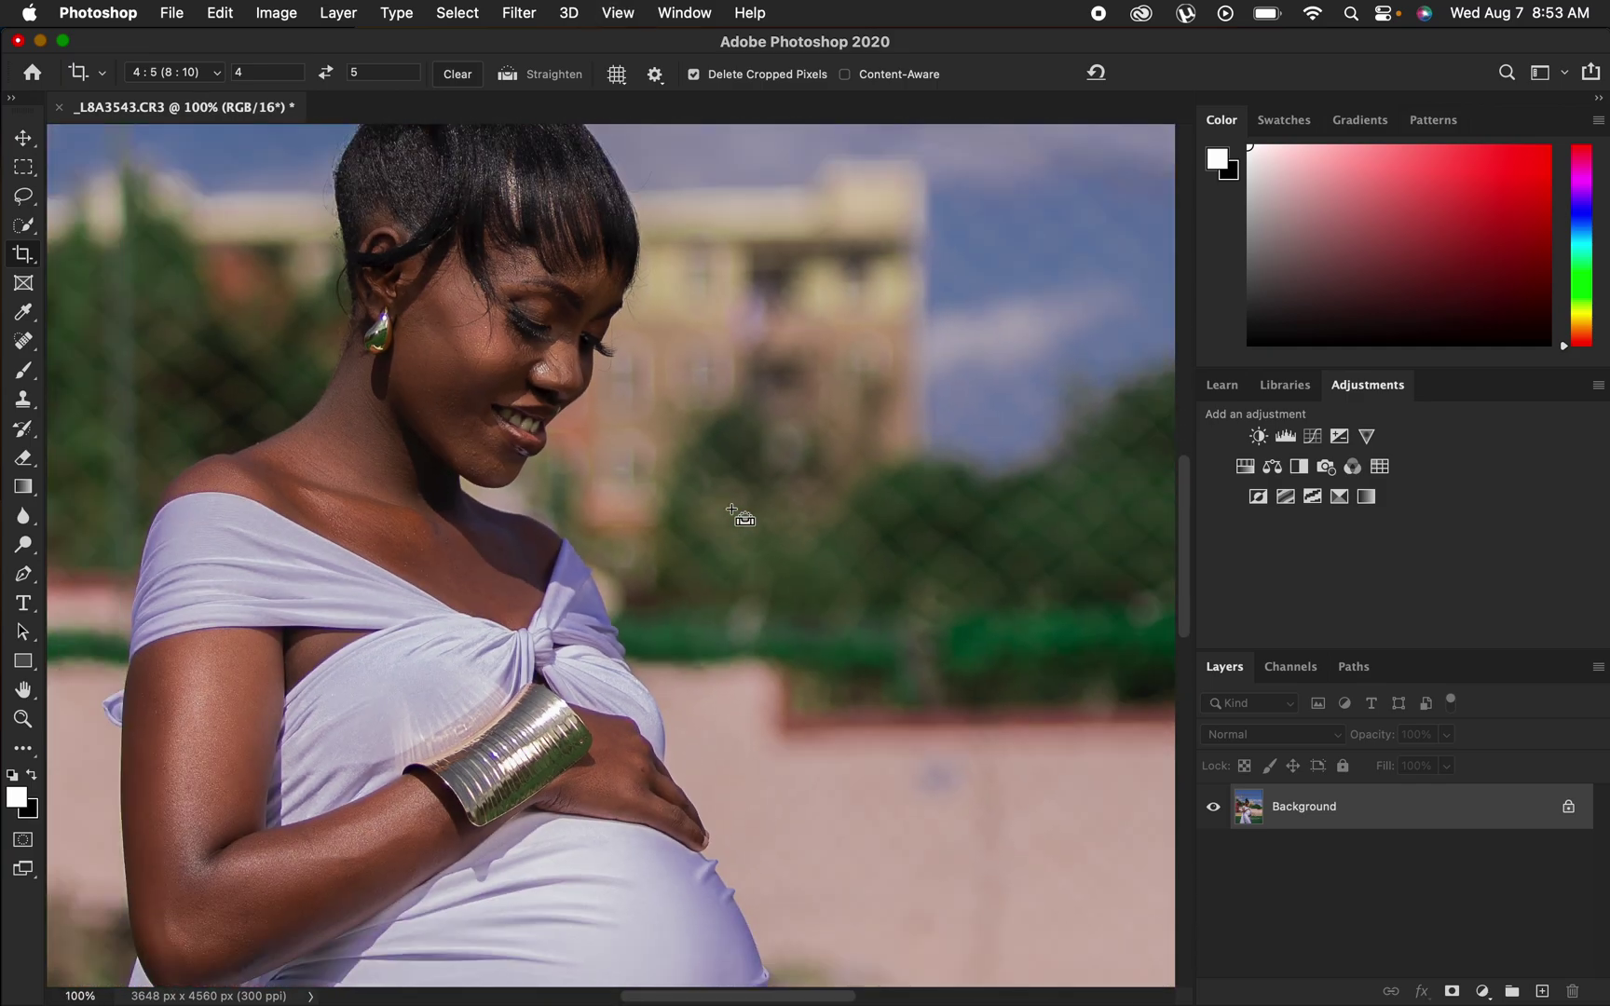
key(super+minus)
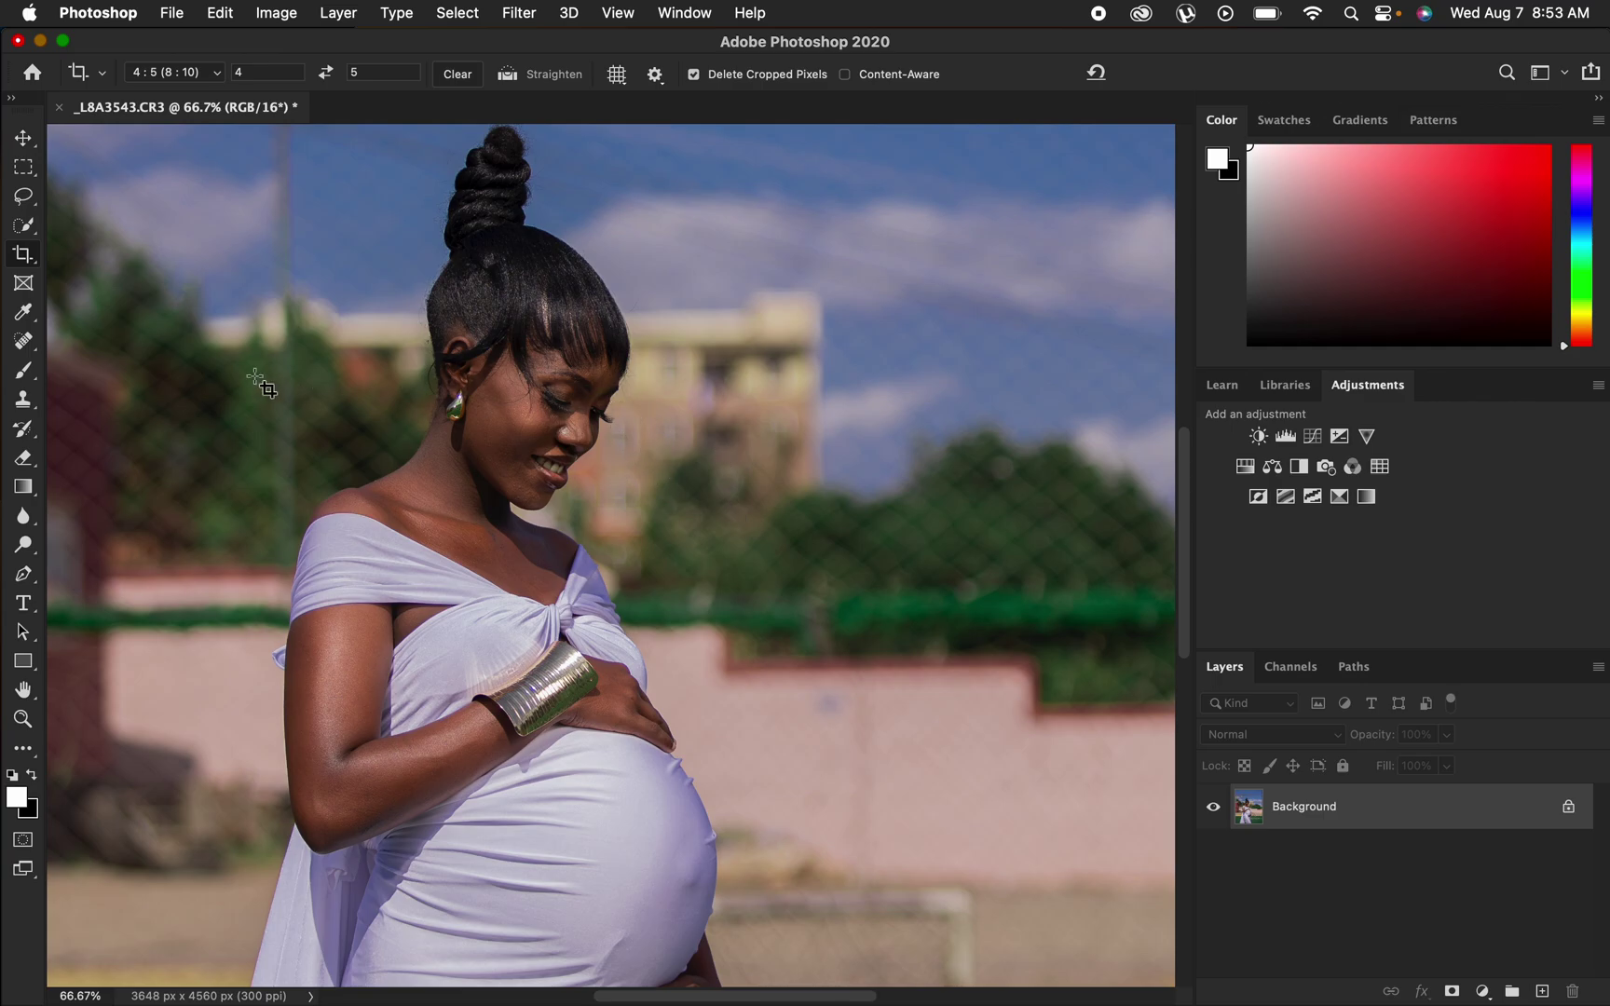
click(28, 205)
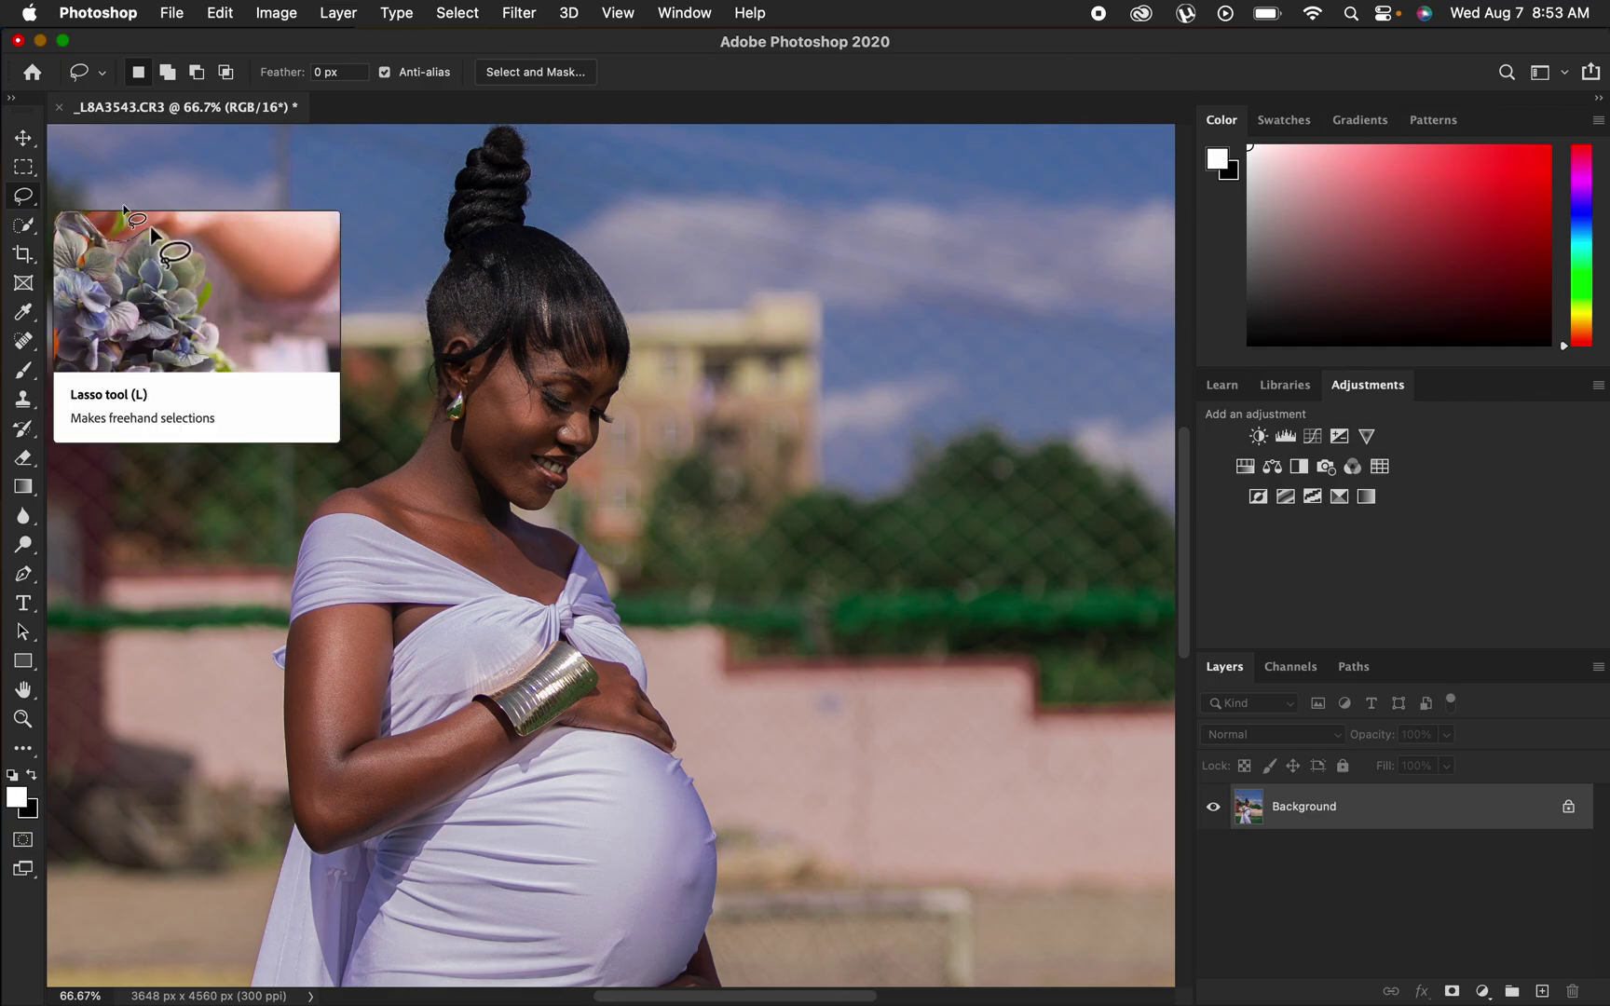
click(1482, 991)
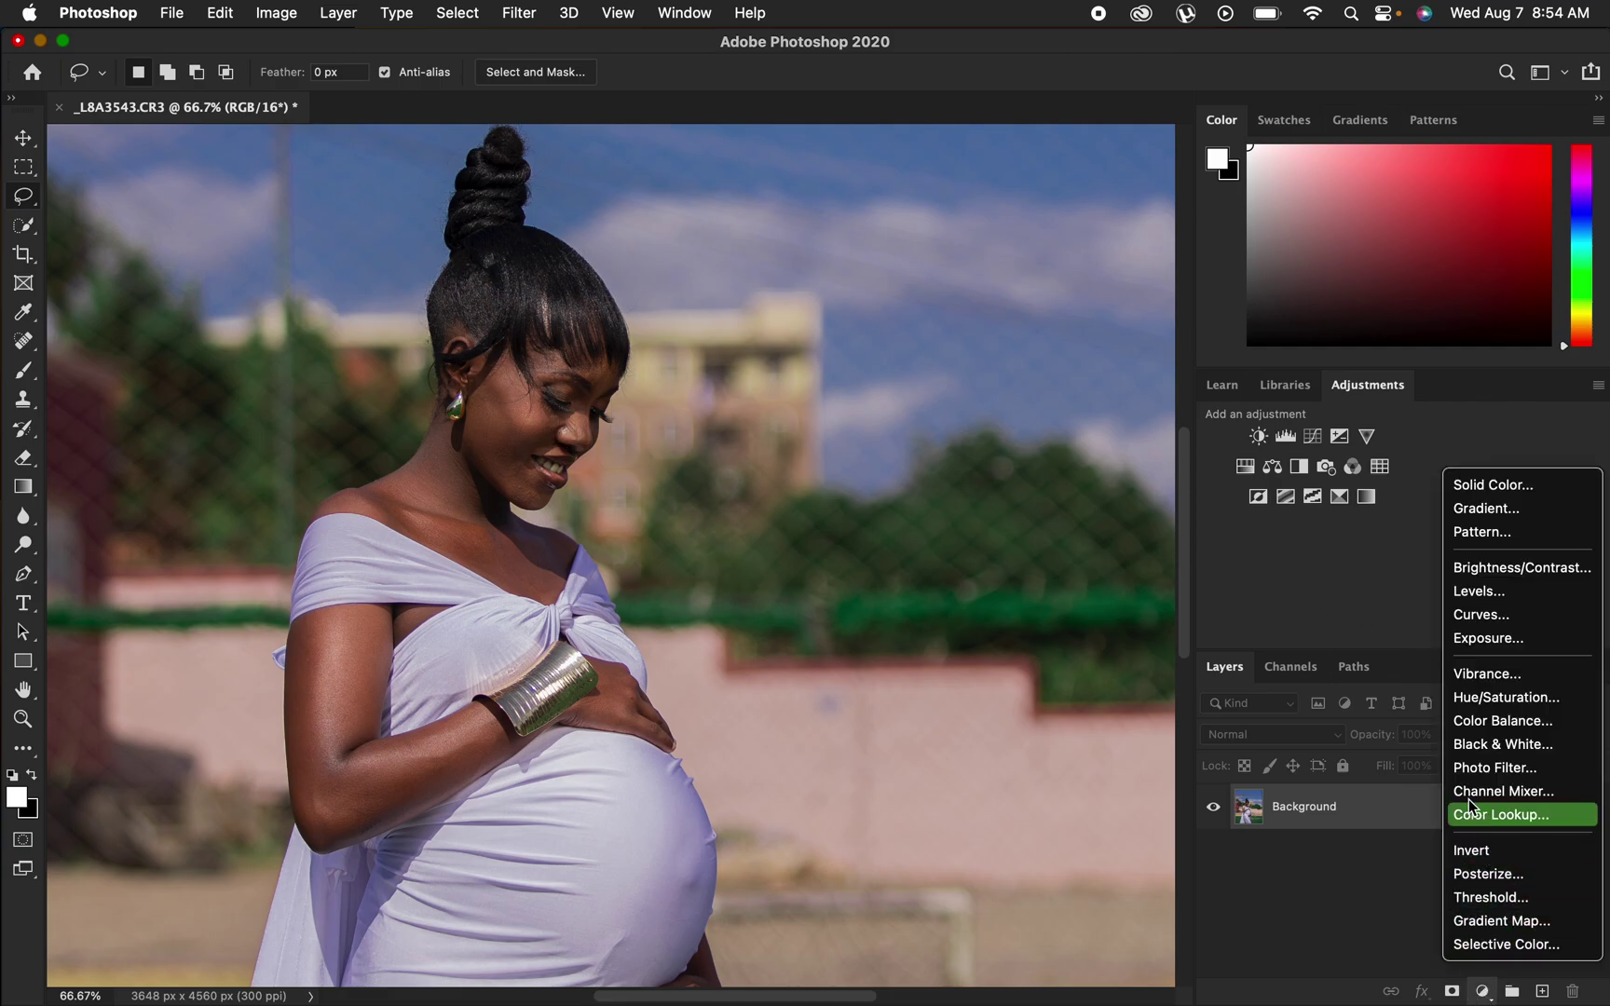
click(1491, 923)
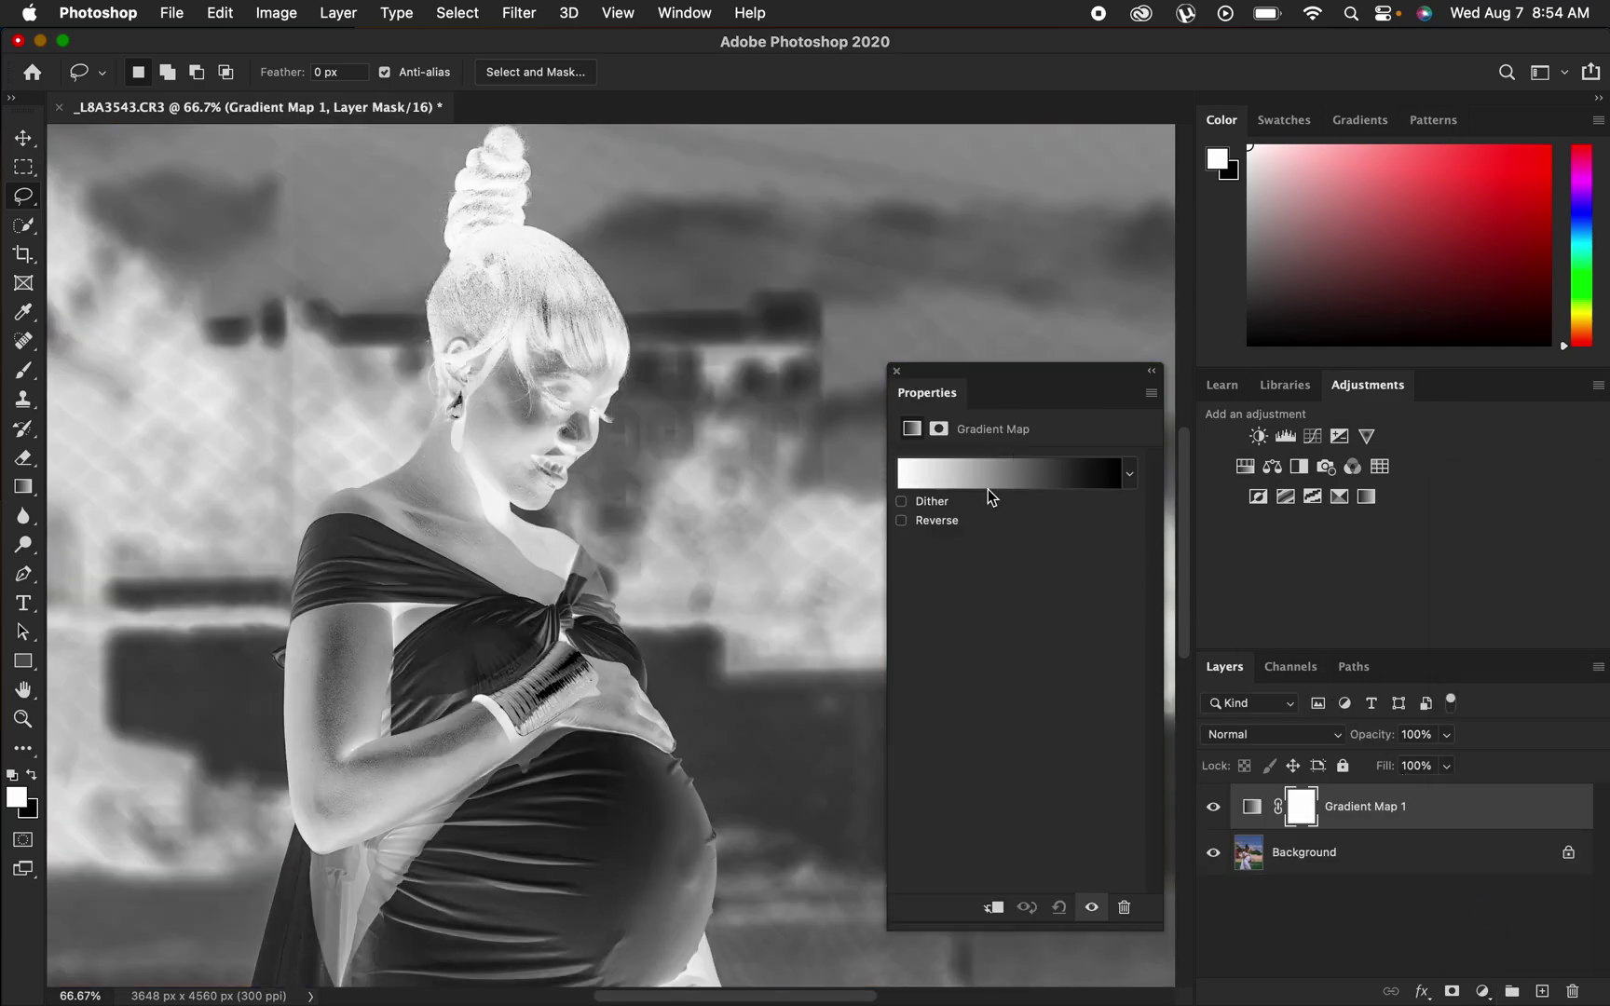
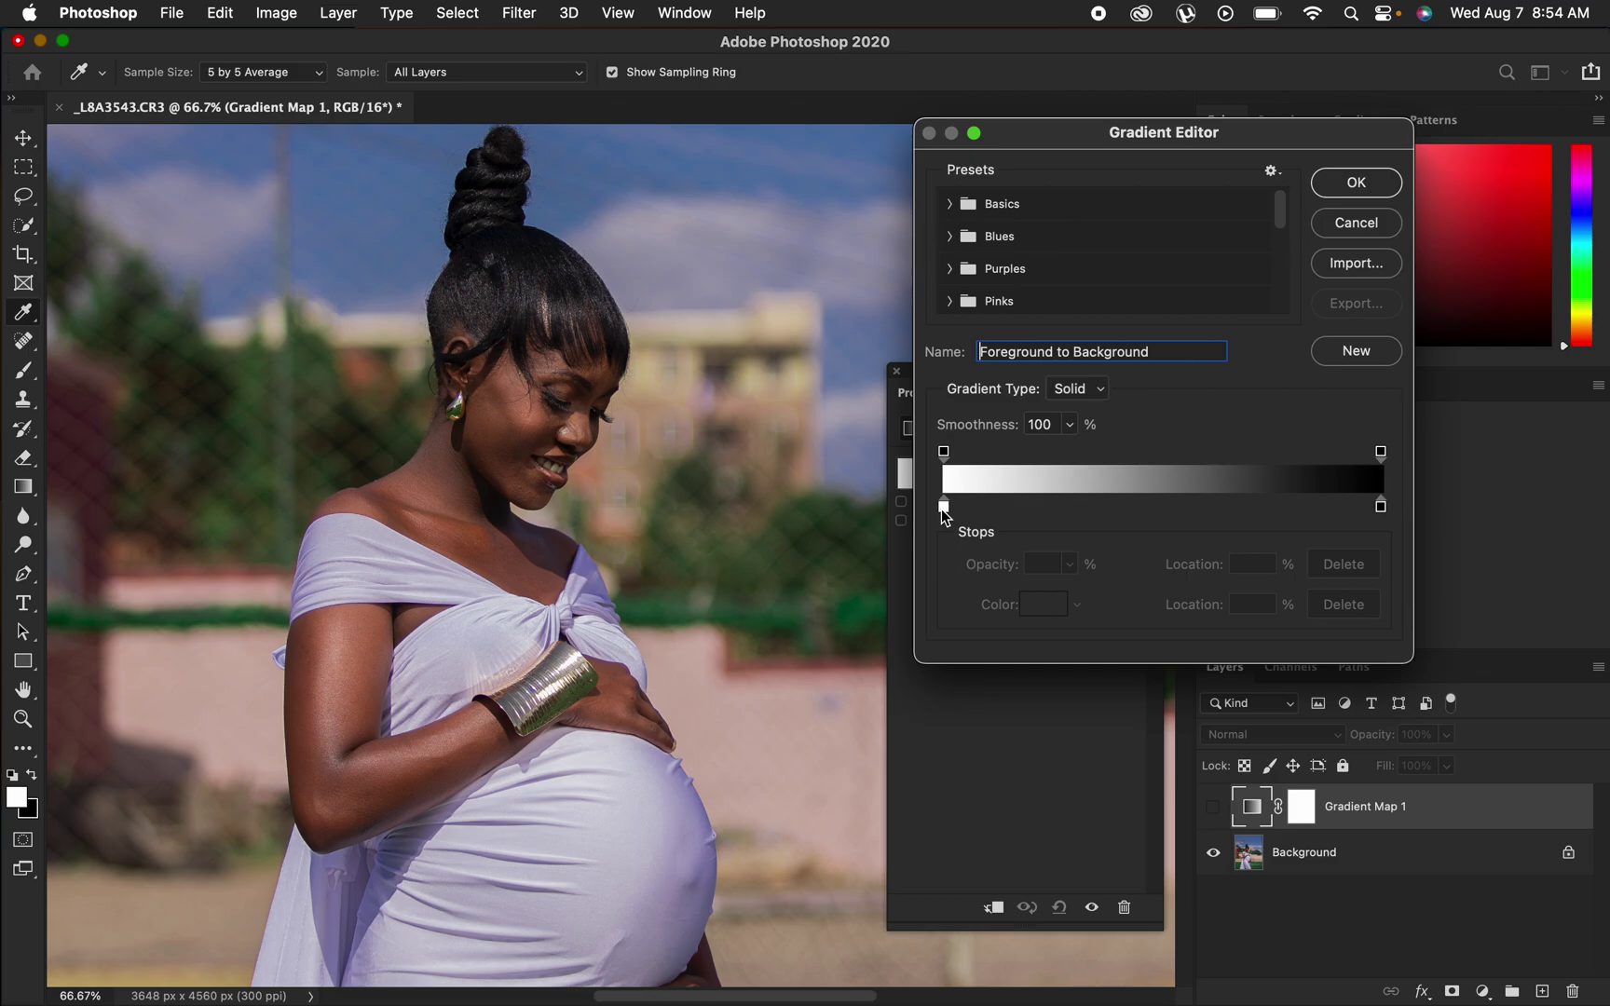
Set the gradient's white color stop at location 0% to skin tone 644030, sampled from the woman's upper arm.
click(943, 509)
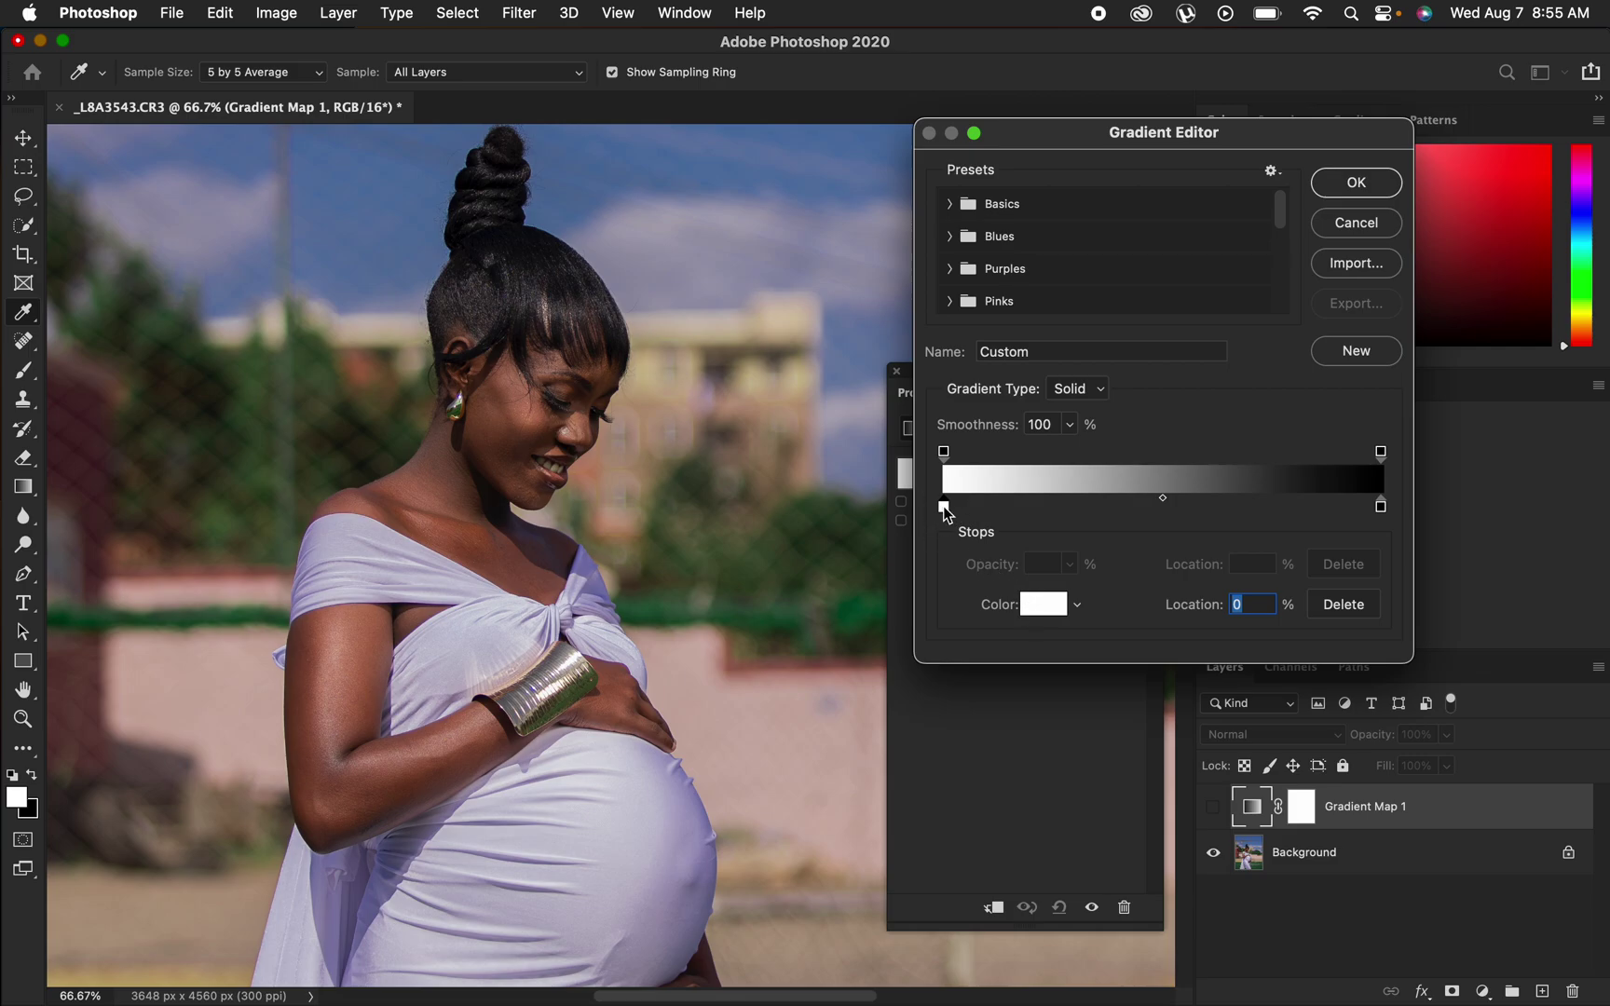
click(1041, 603)
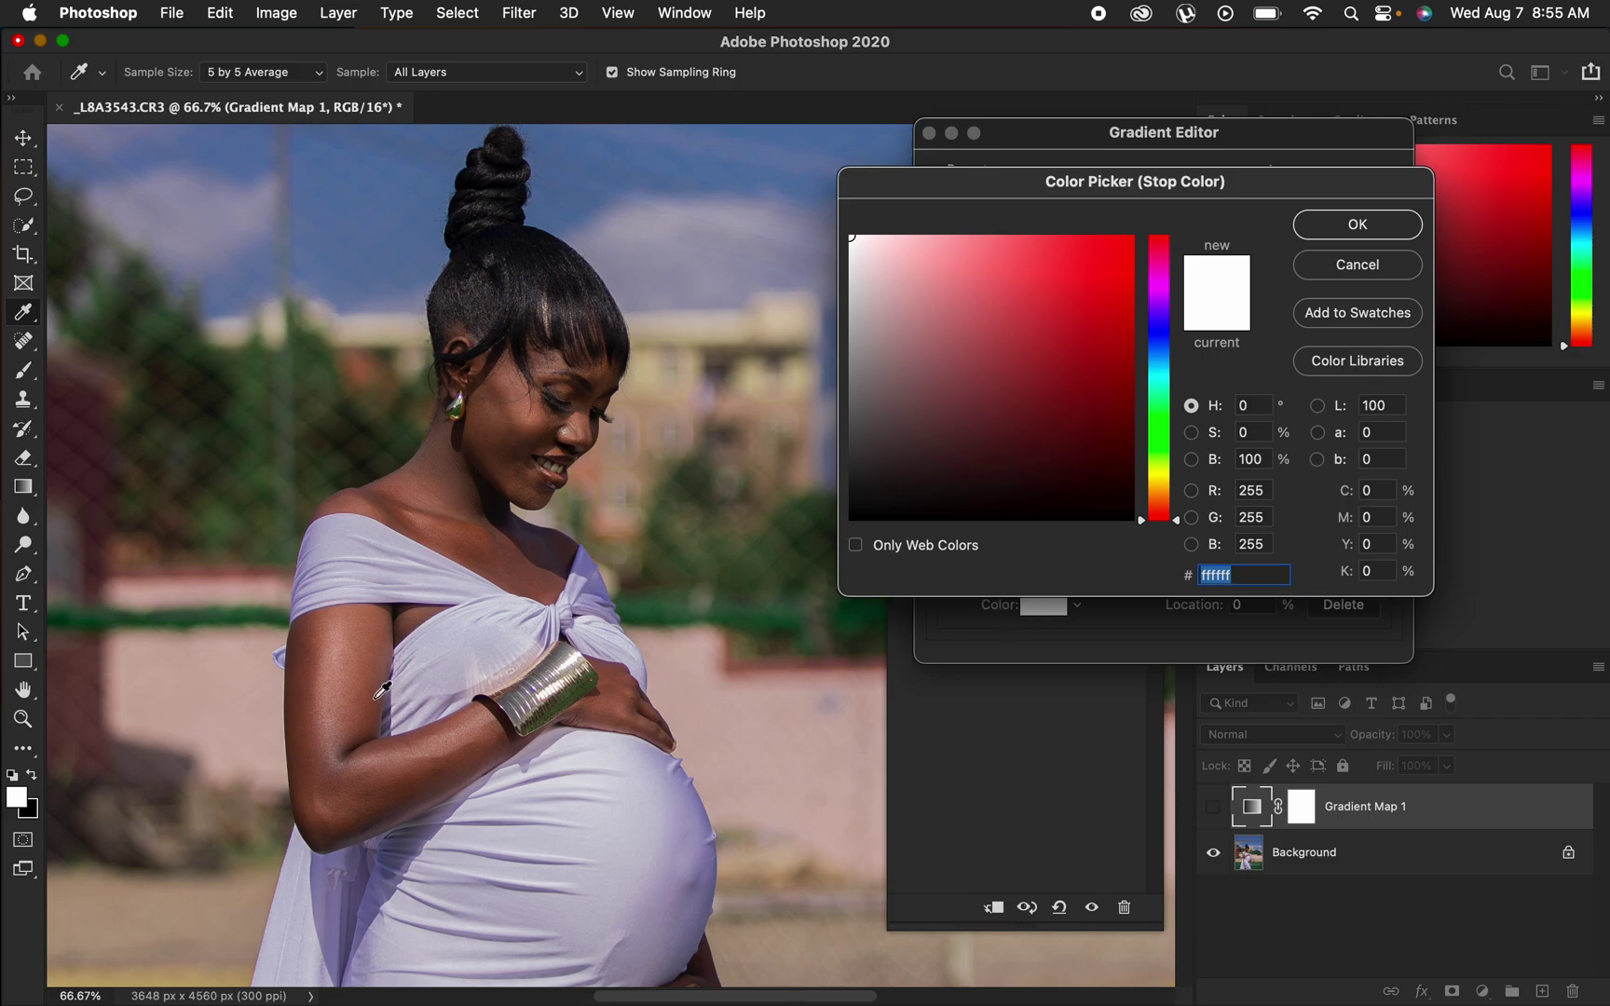
click(307, 674)
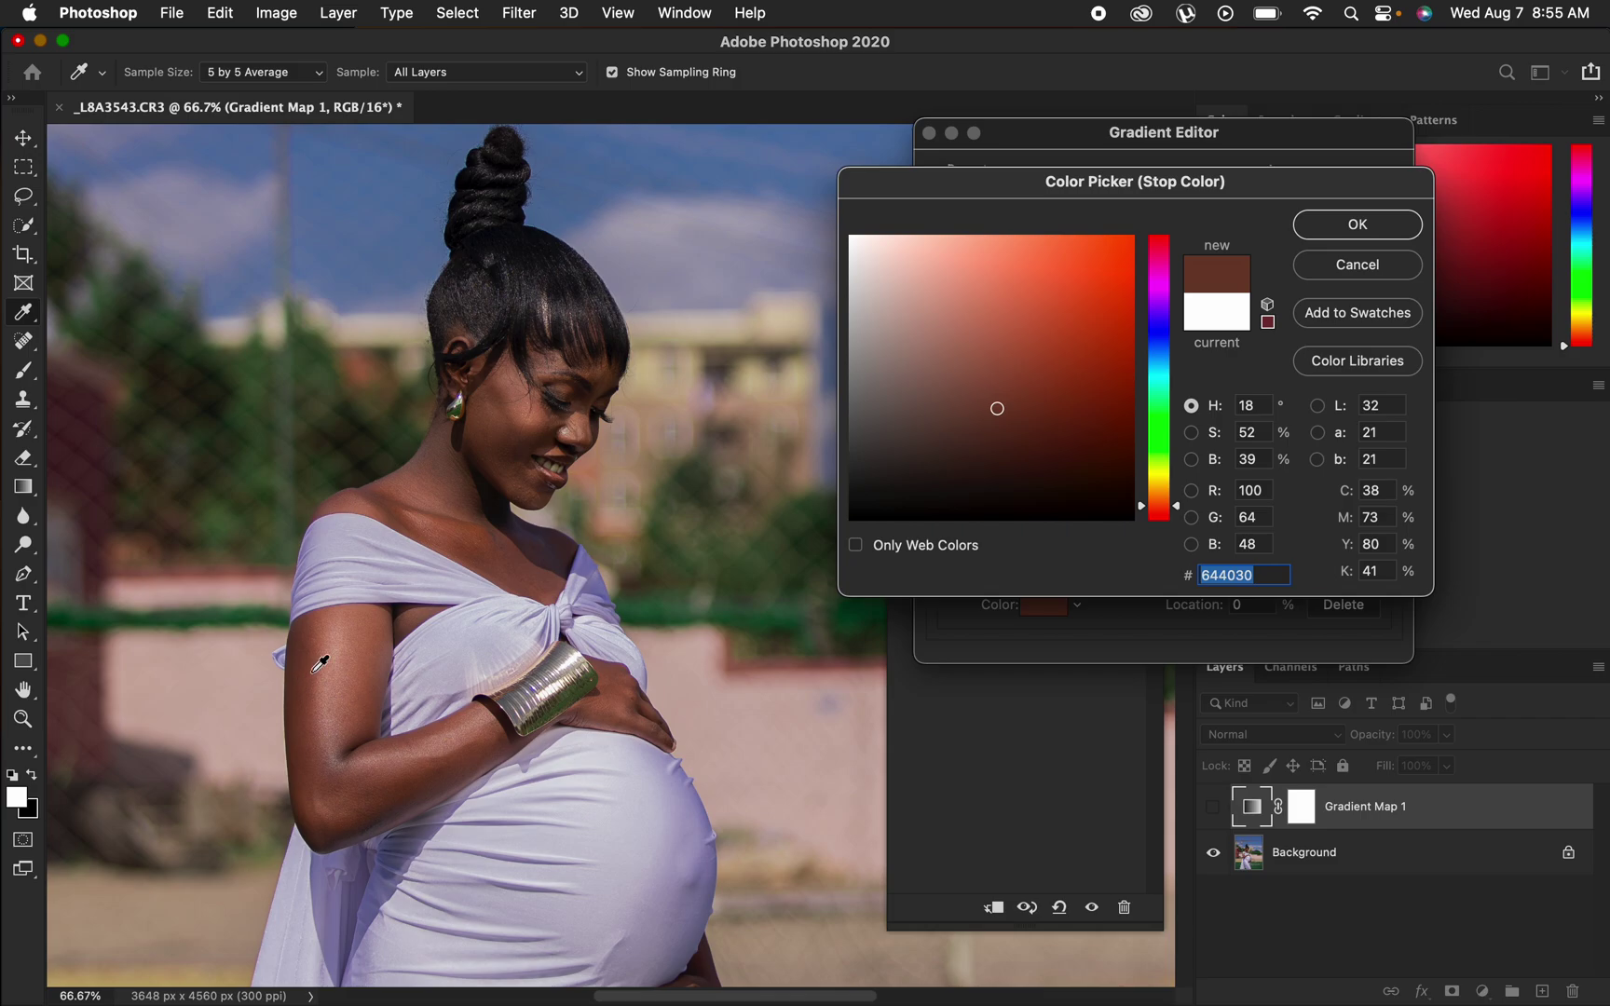
click(1353, 224)
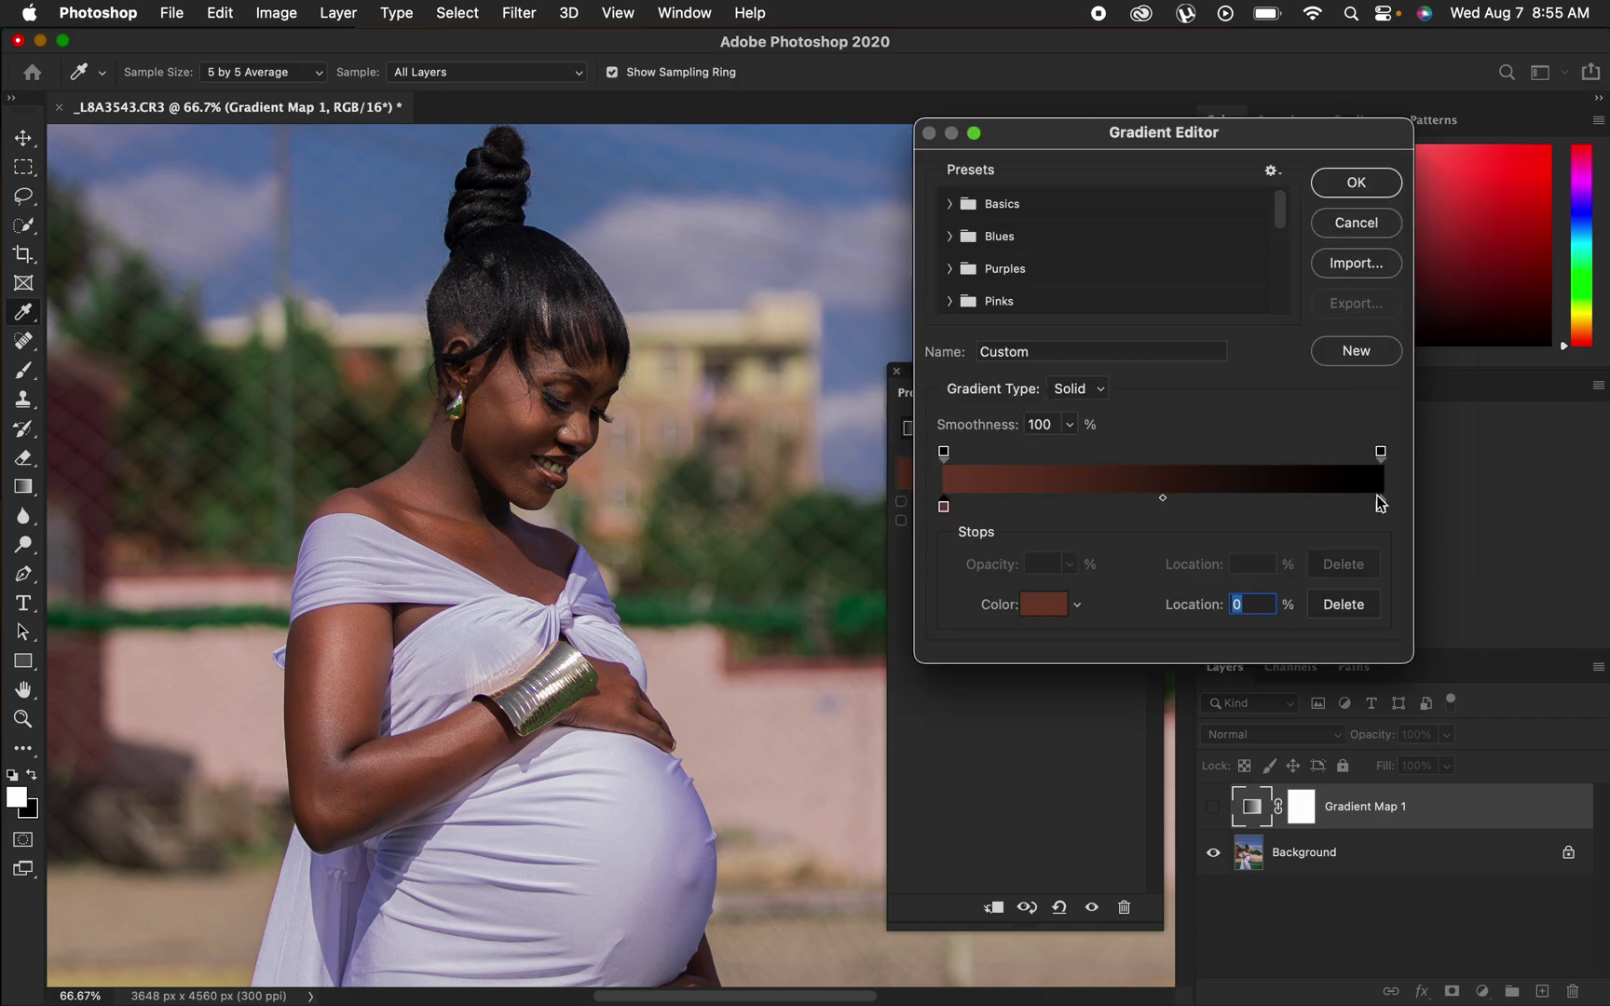
Set the gradient's black color stop at 100% to the light skin tone bb9480, sampled from the highlight on the woman's upper arm.
click(1381, 508)
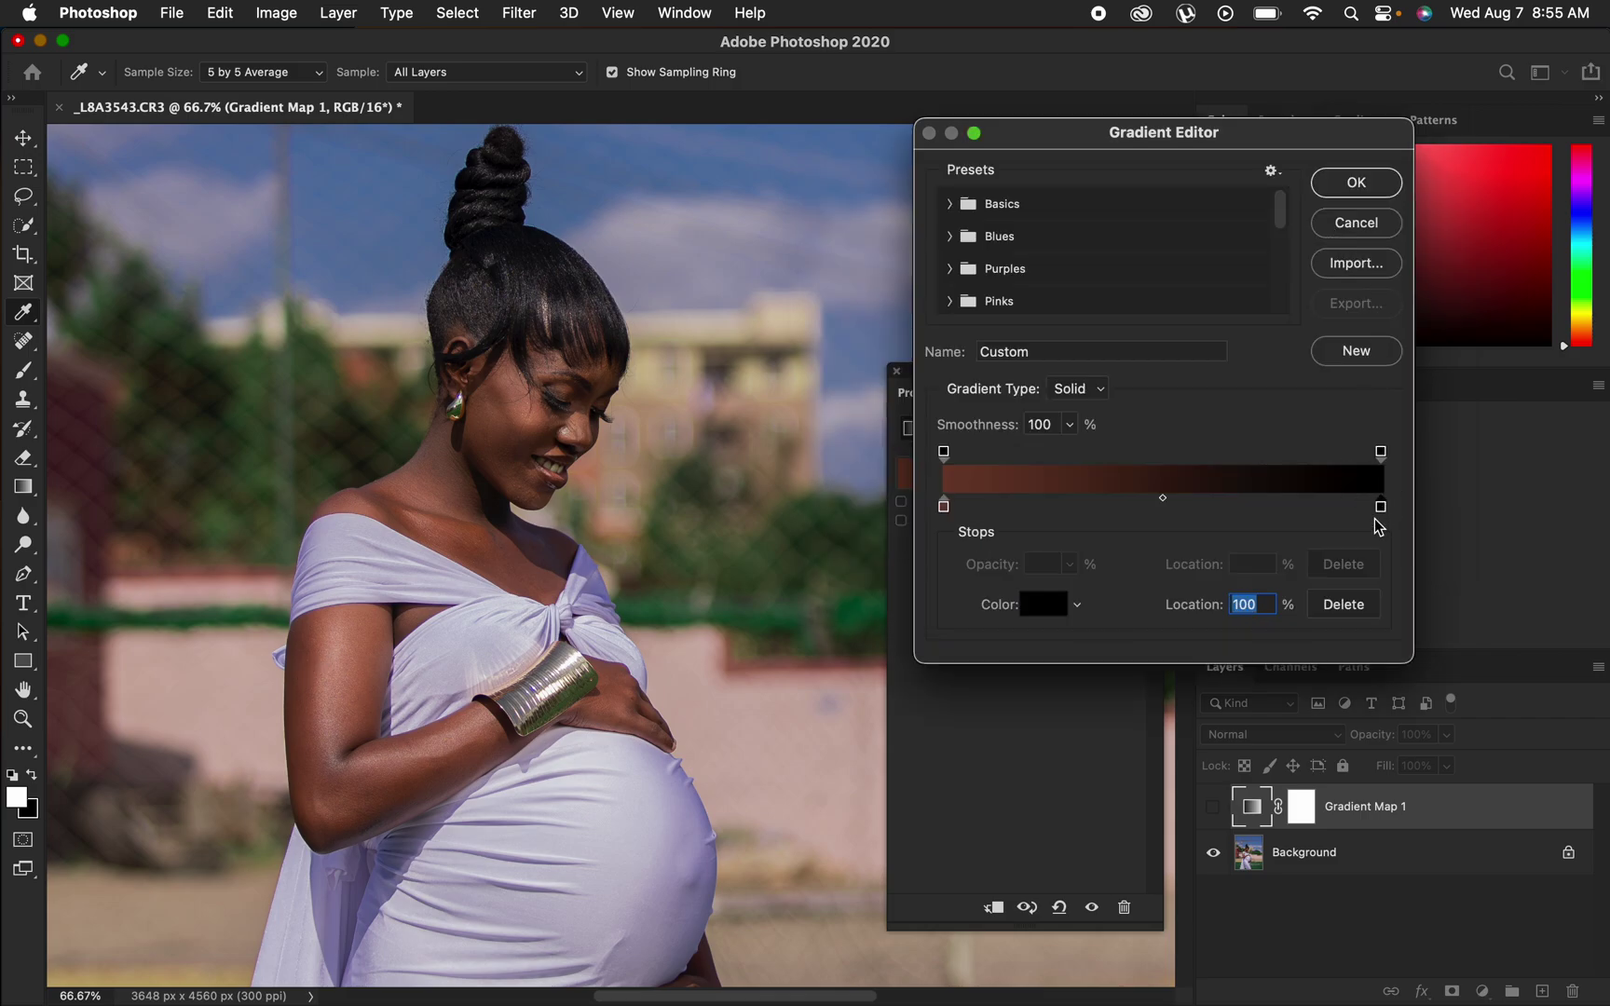
click(1044, 606)
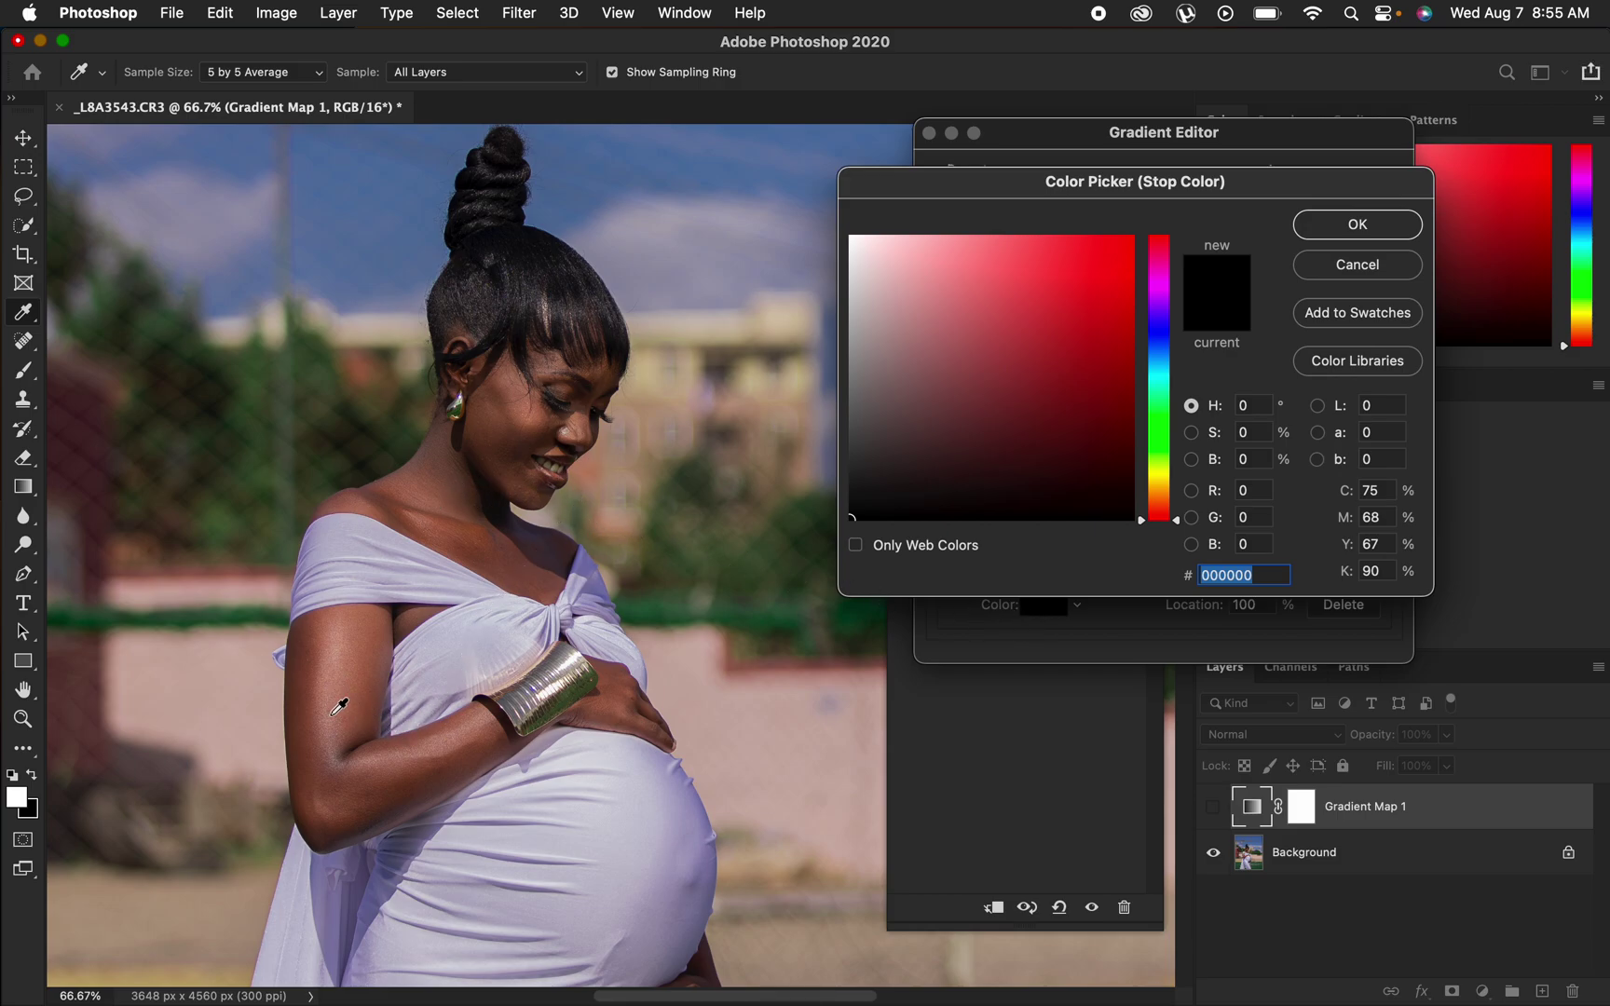
click(340, 650)
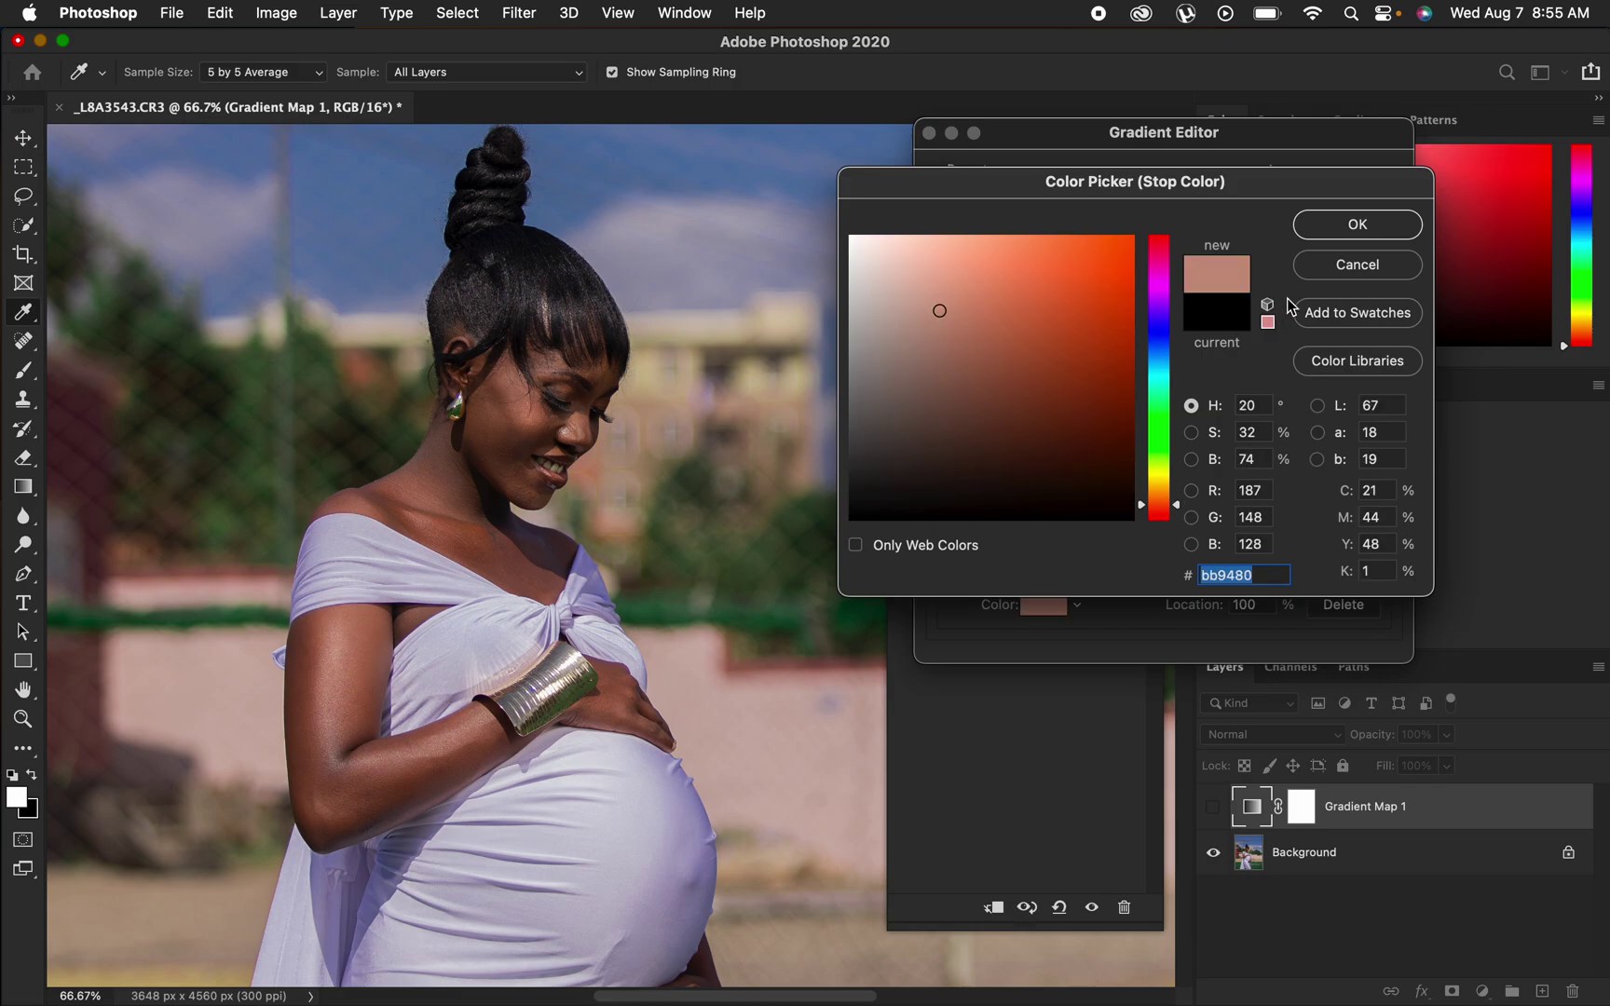
click(1358, 226)
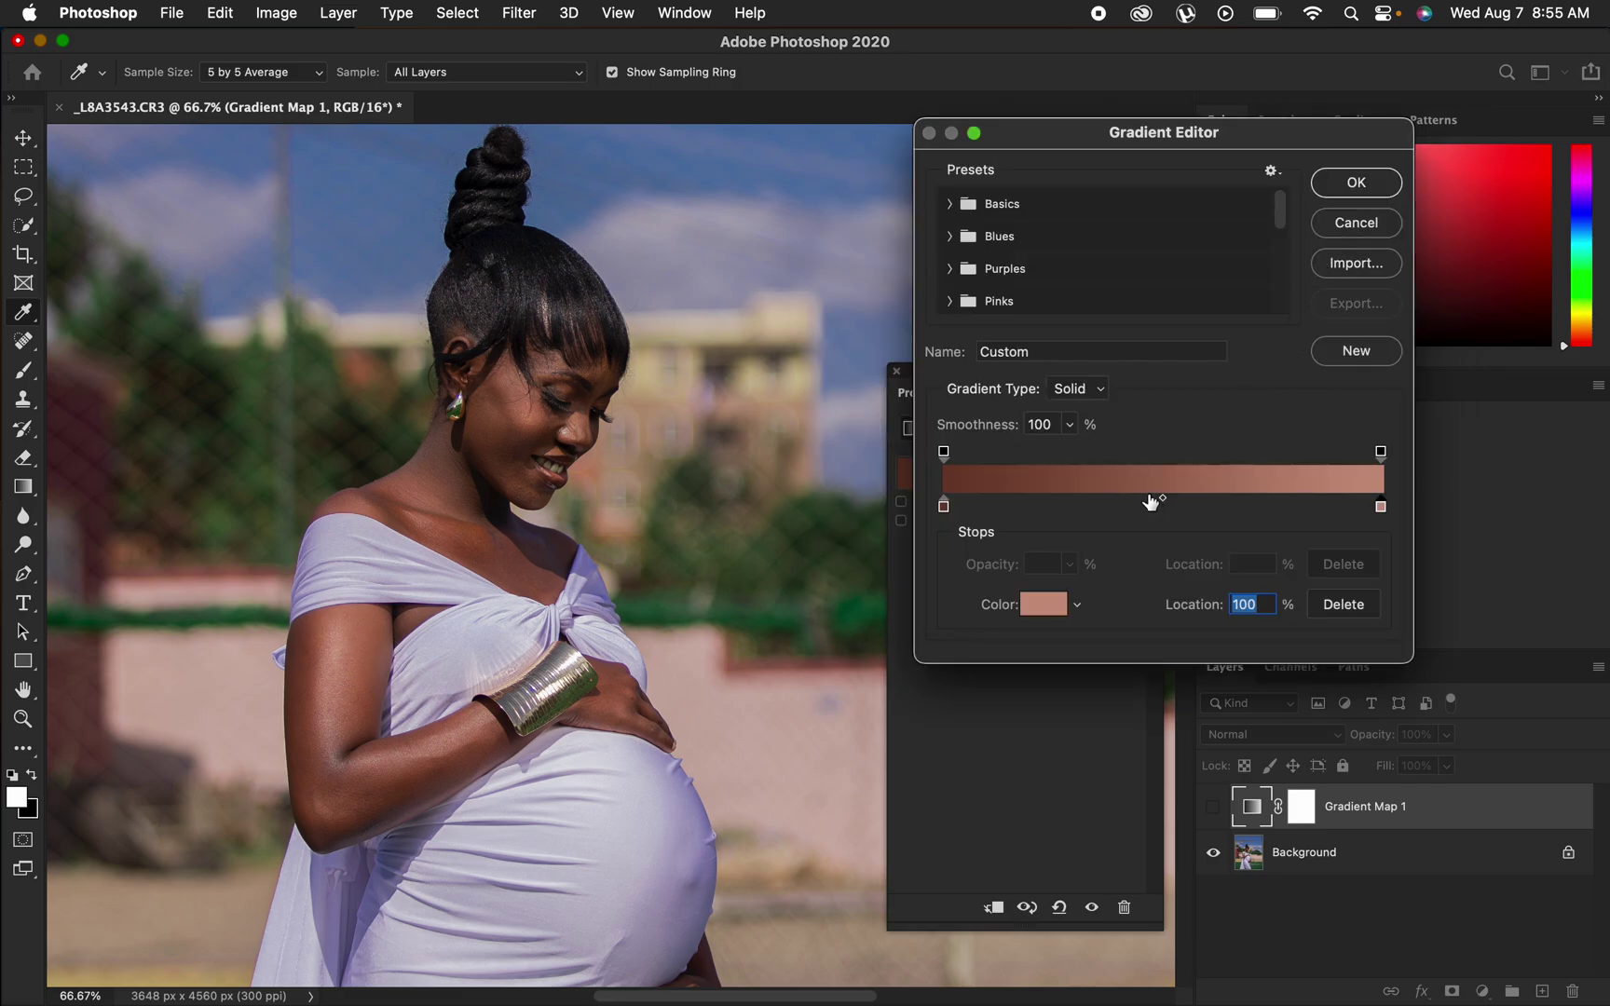
Add a middle color stop at location 50% with skin tone 885a41, sampled from the base of the woman's neck.
click(1152, 507)
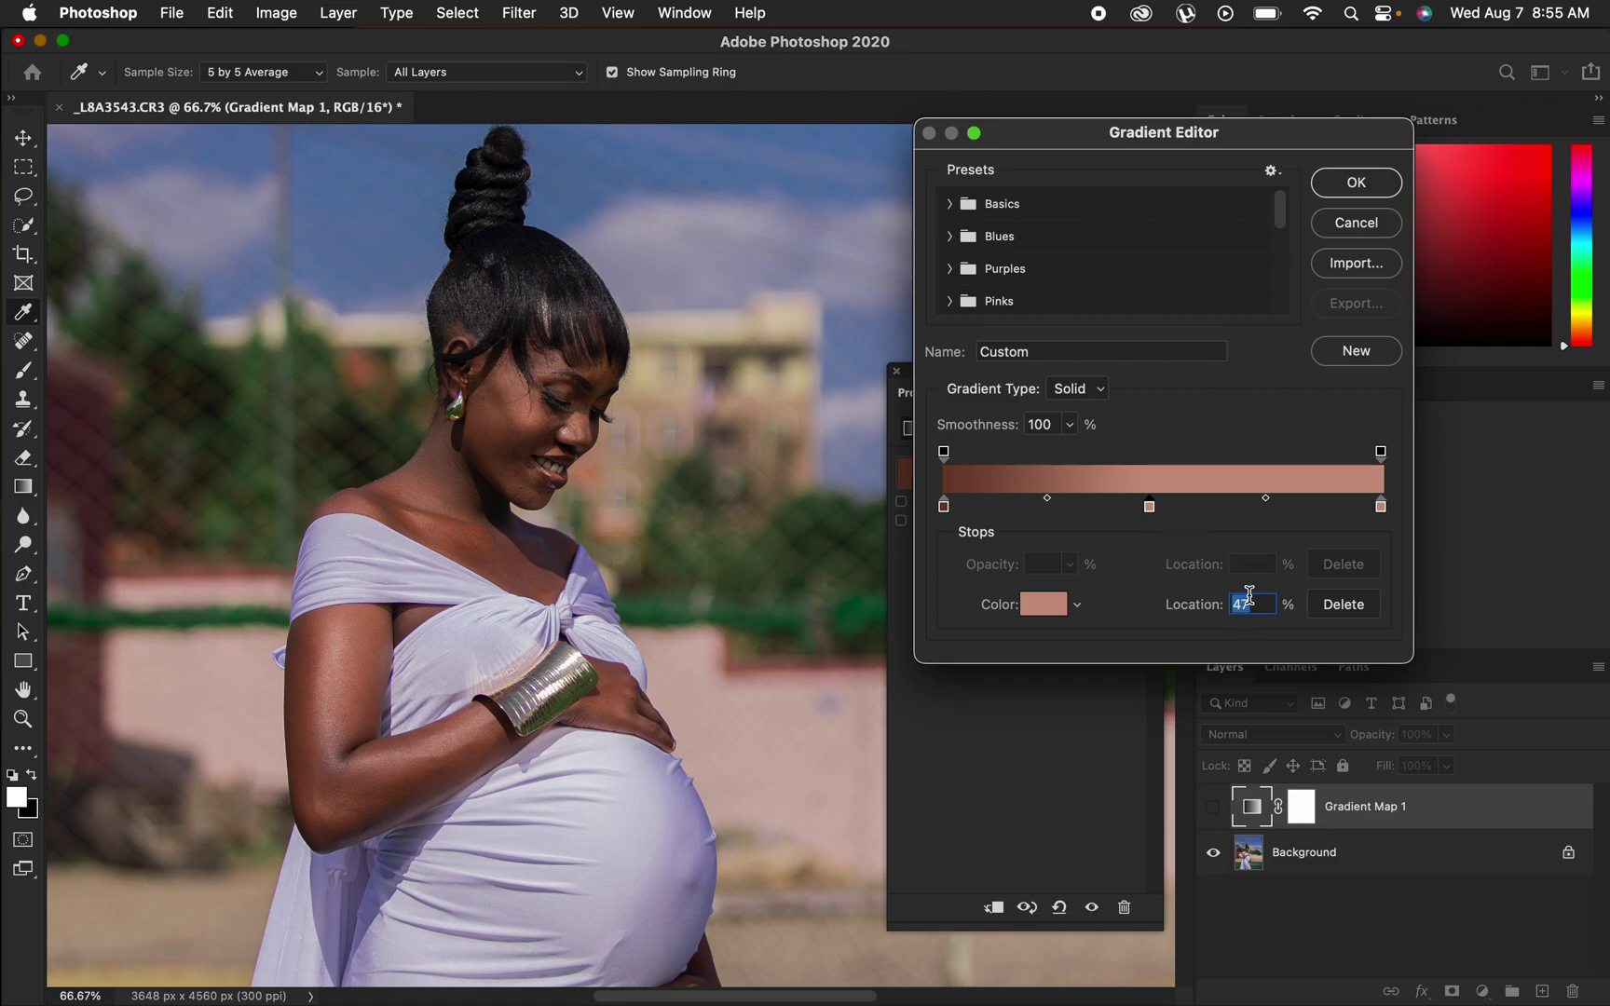
text(50)
click(1045, 607)
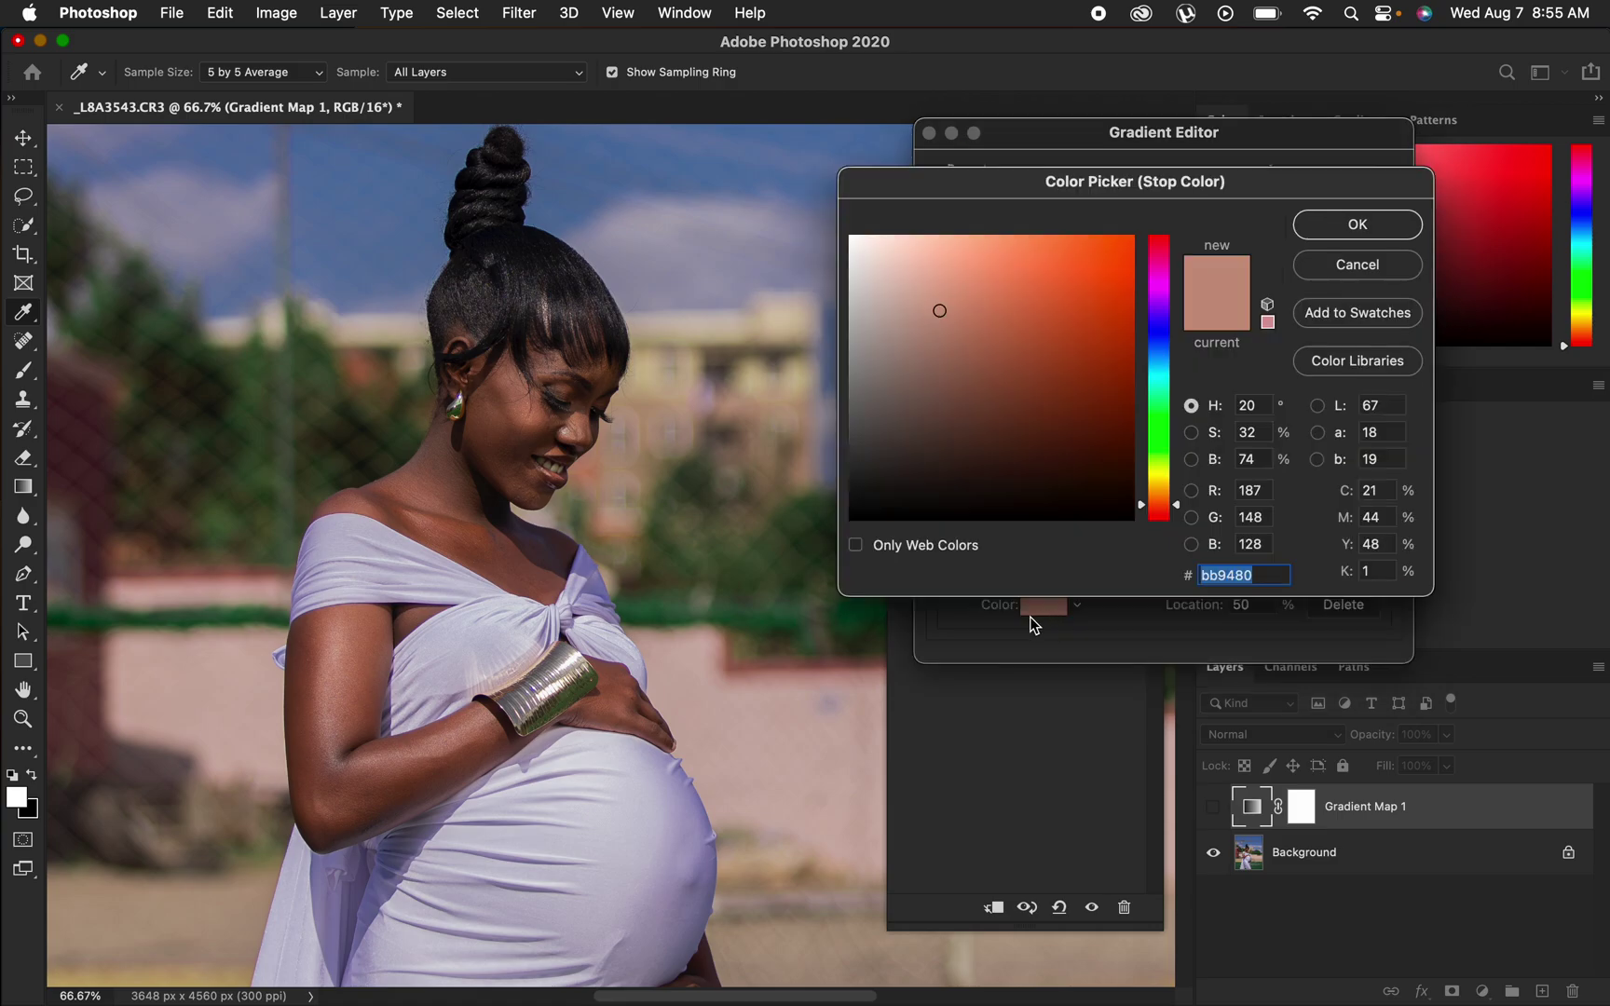
click(372, 653)
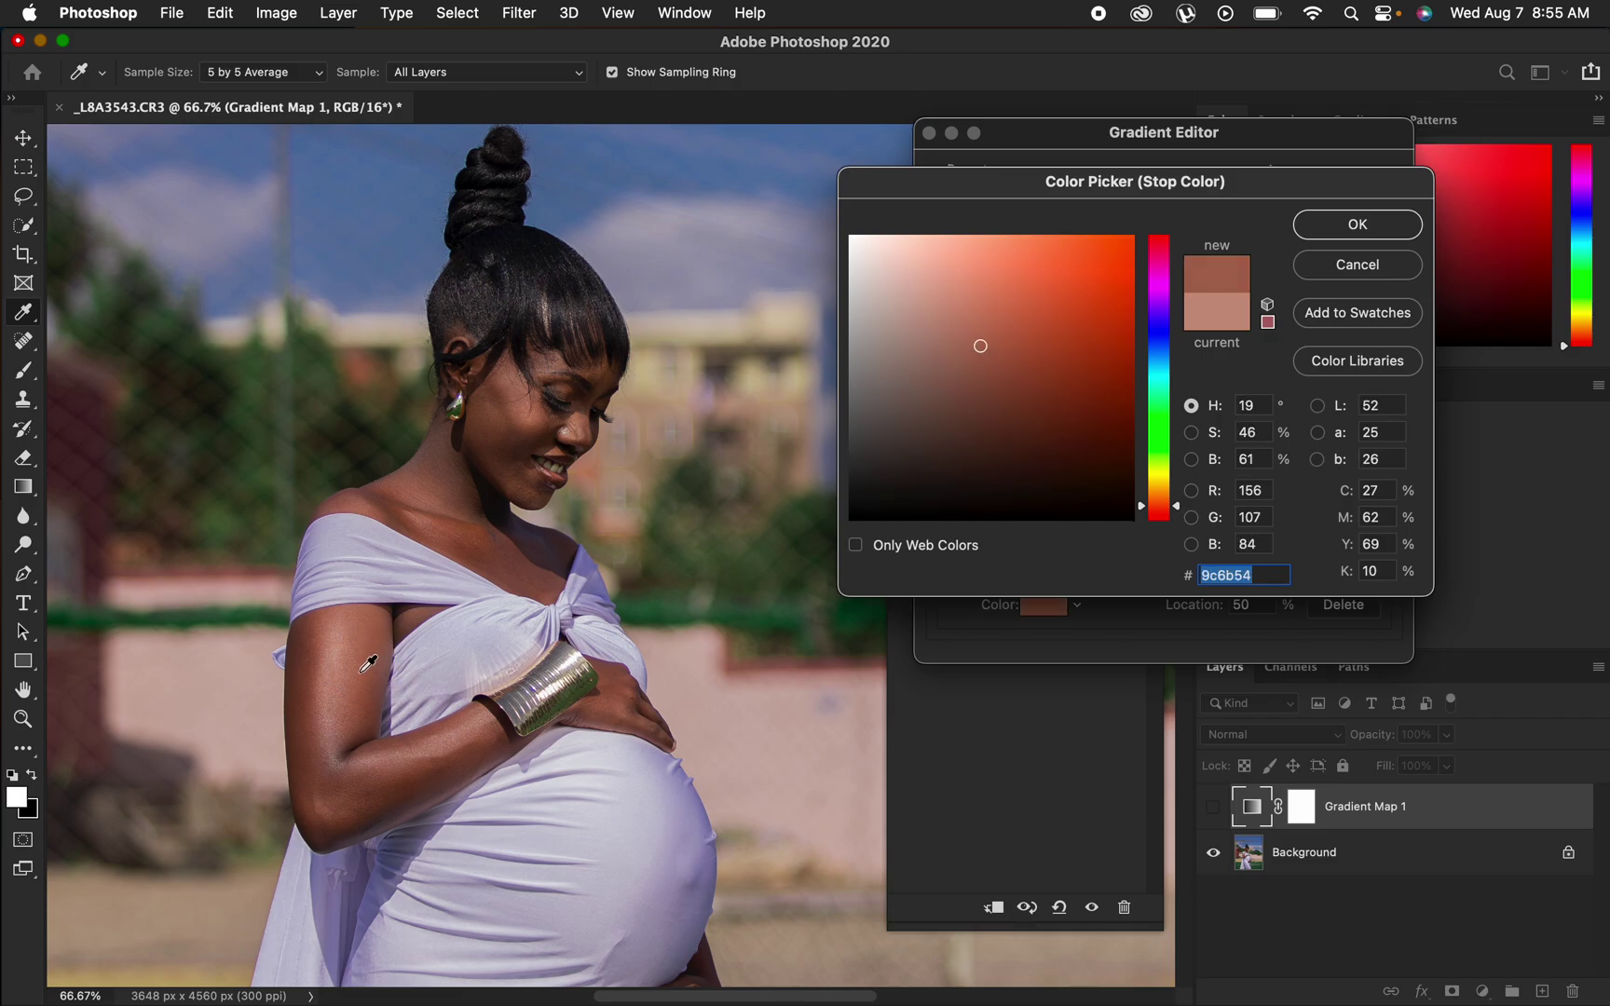
click(459, 532)
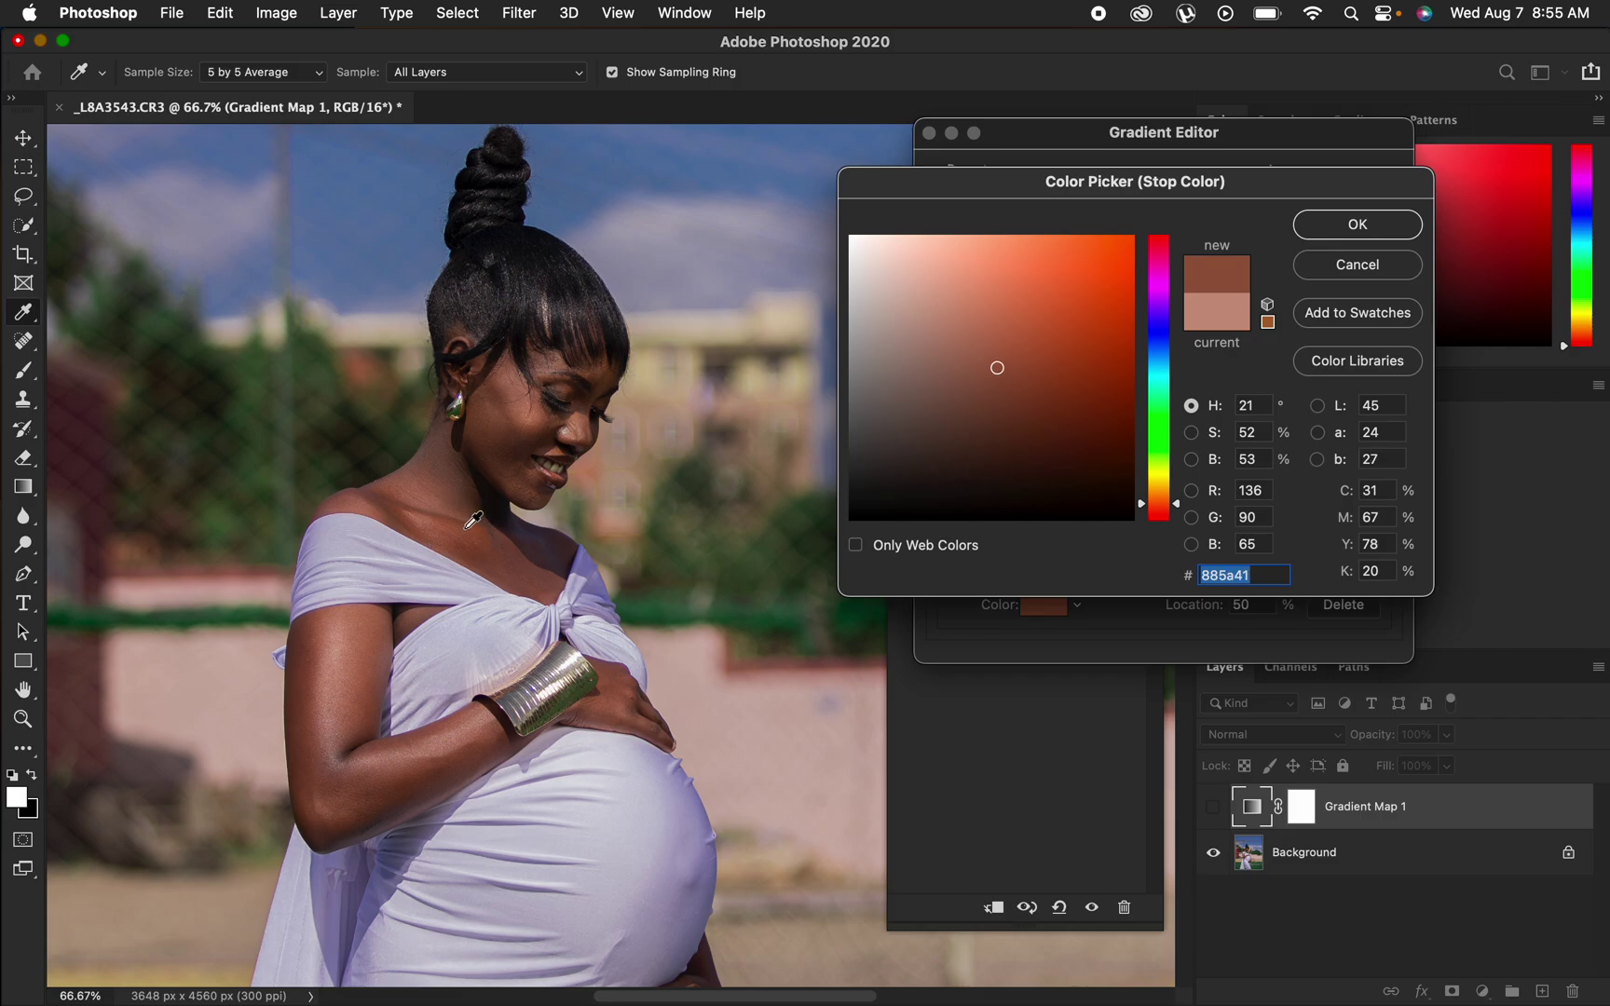
click(1356, 225)
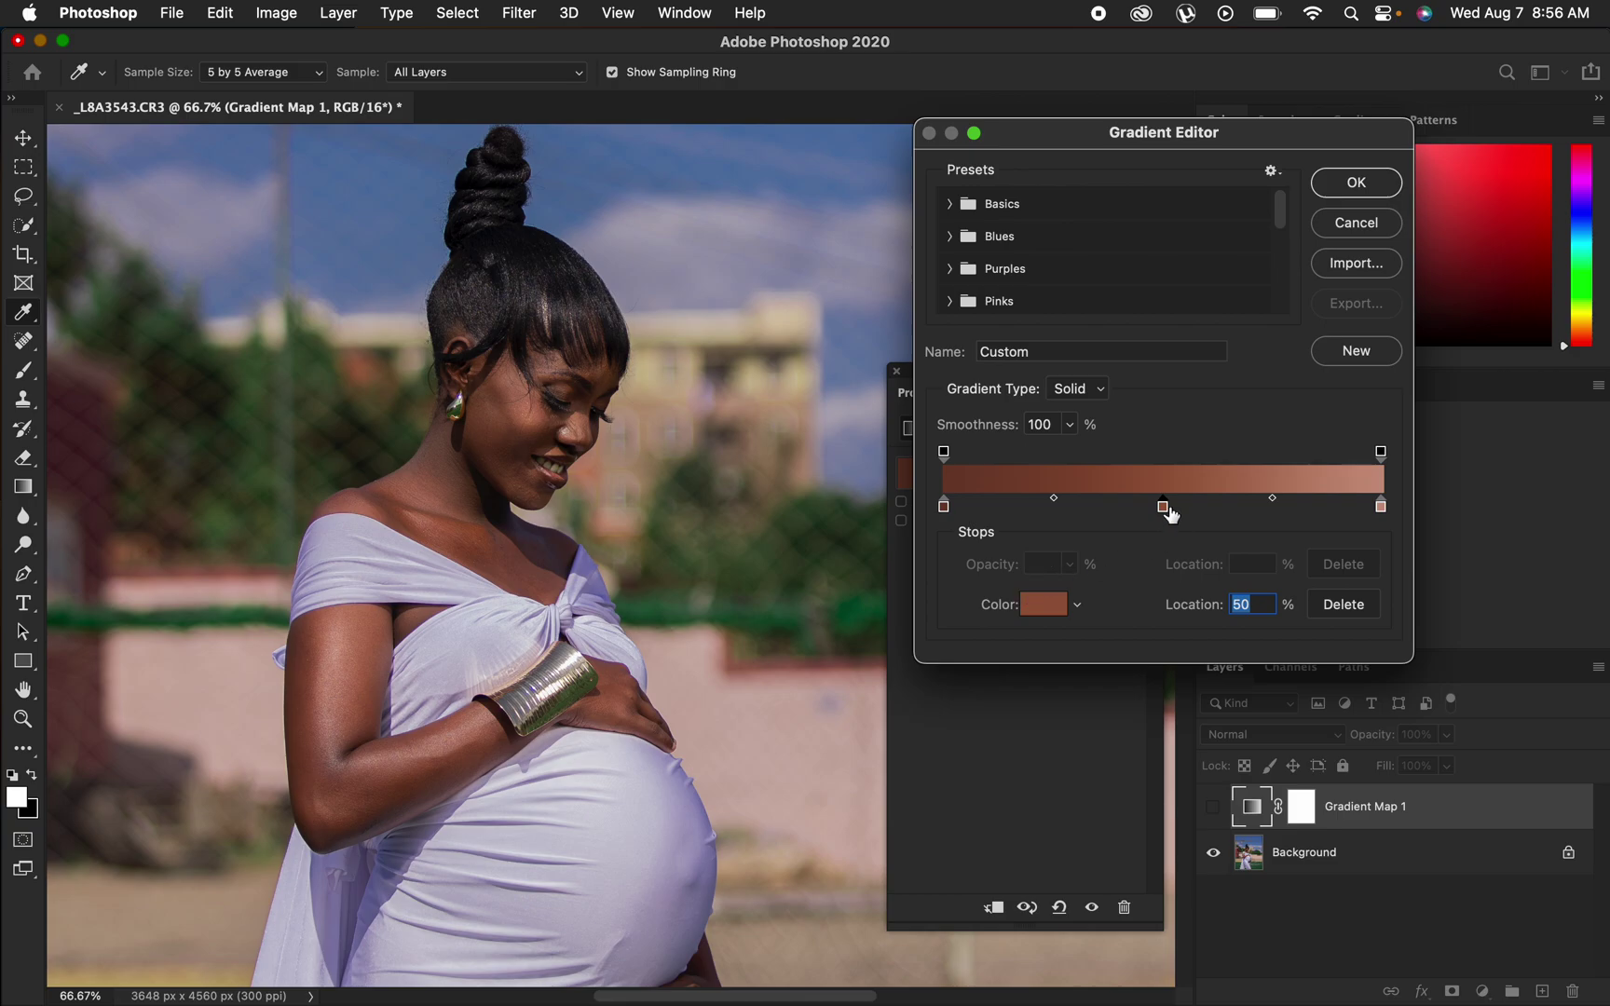
Shift the middle stop's color to a more saturated orange-brown, about 8a5031, and apply the edited gradient.
click(1039, 608)
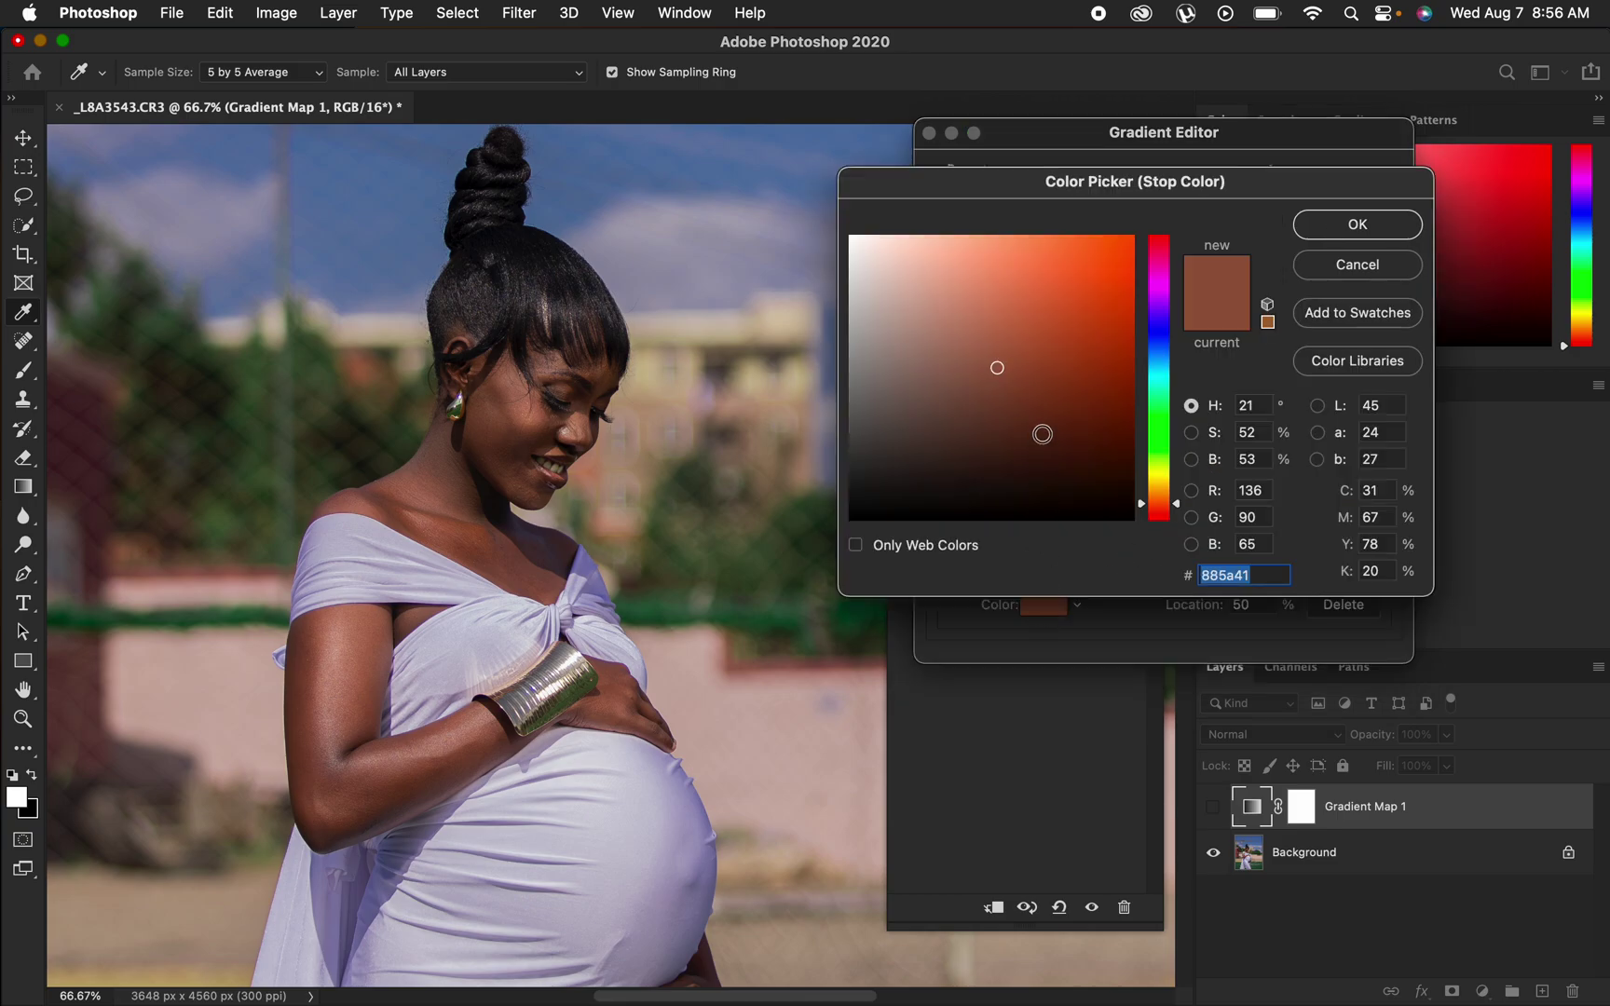
drag(1003, 361, 979, 374)
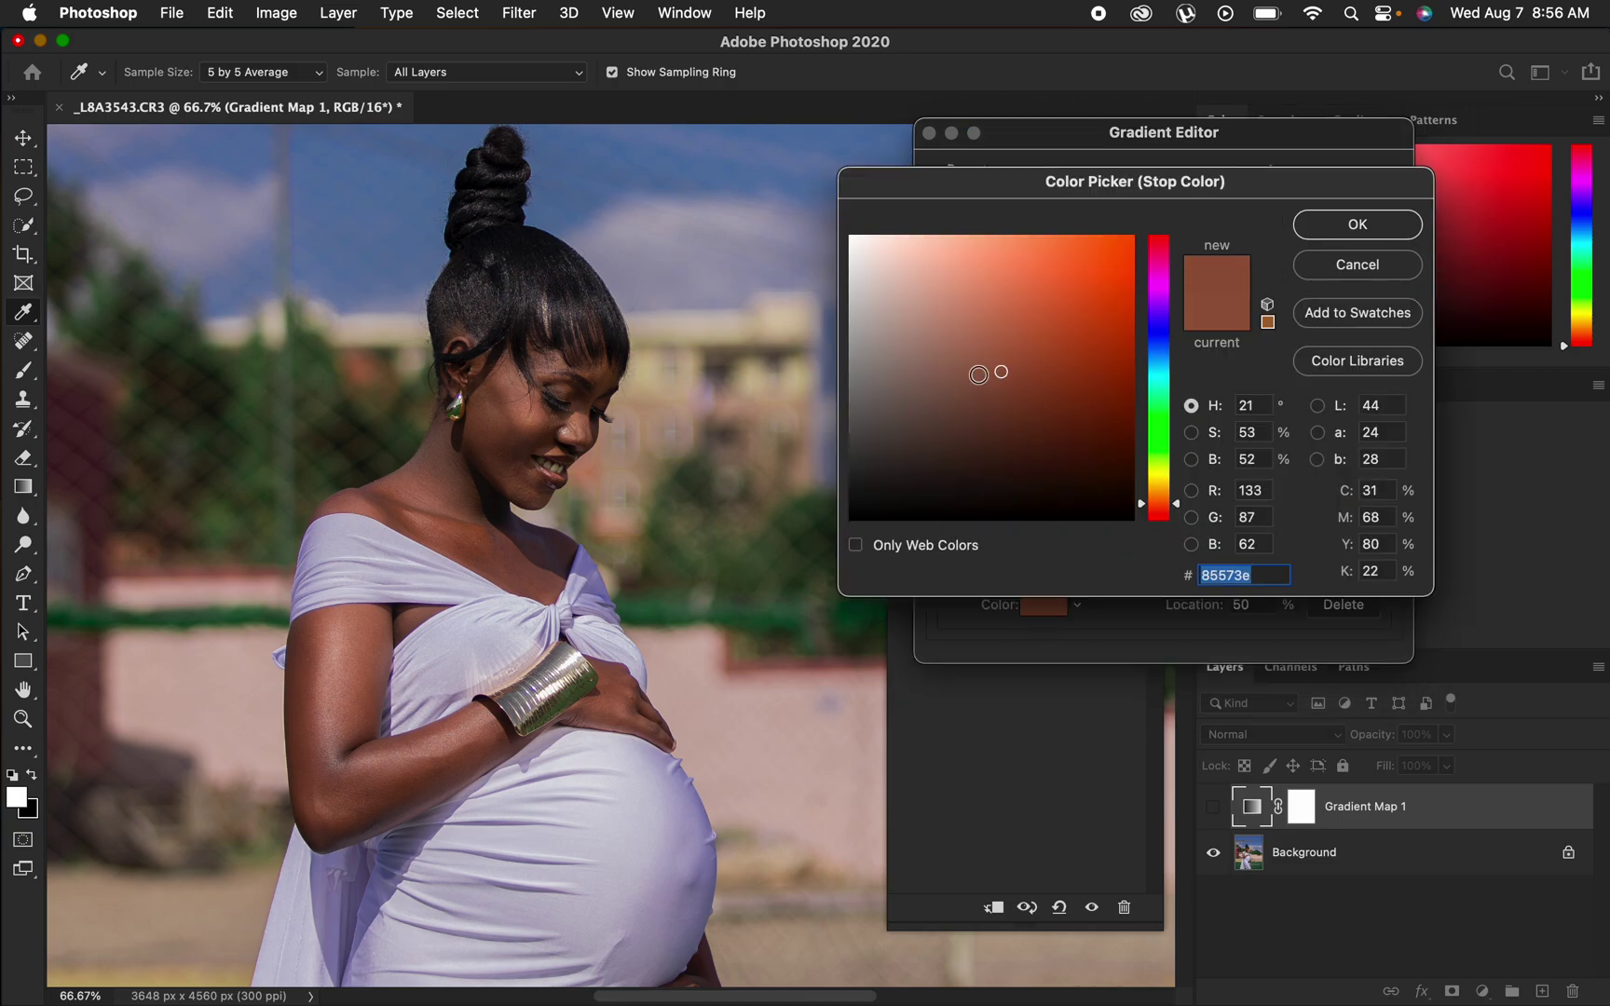
click(959, 370)
click(1024, 359)
click(1026, 366)
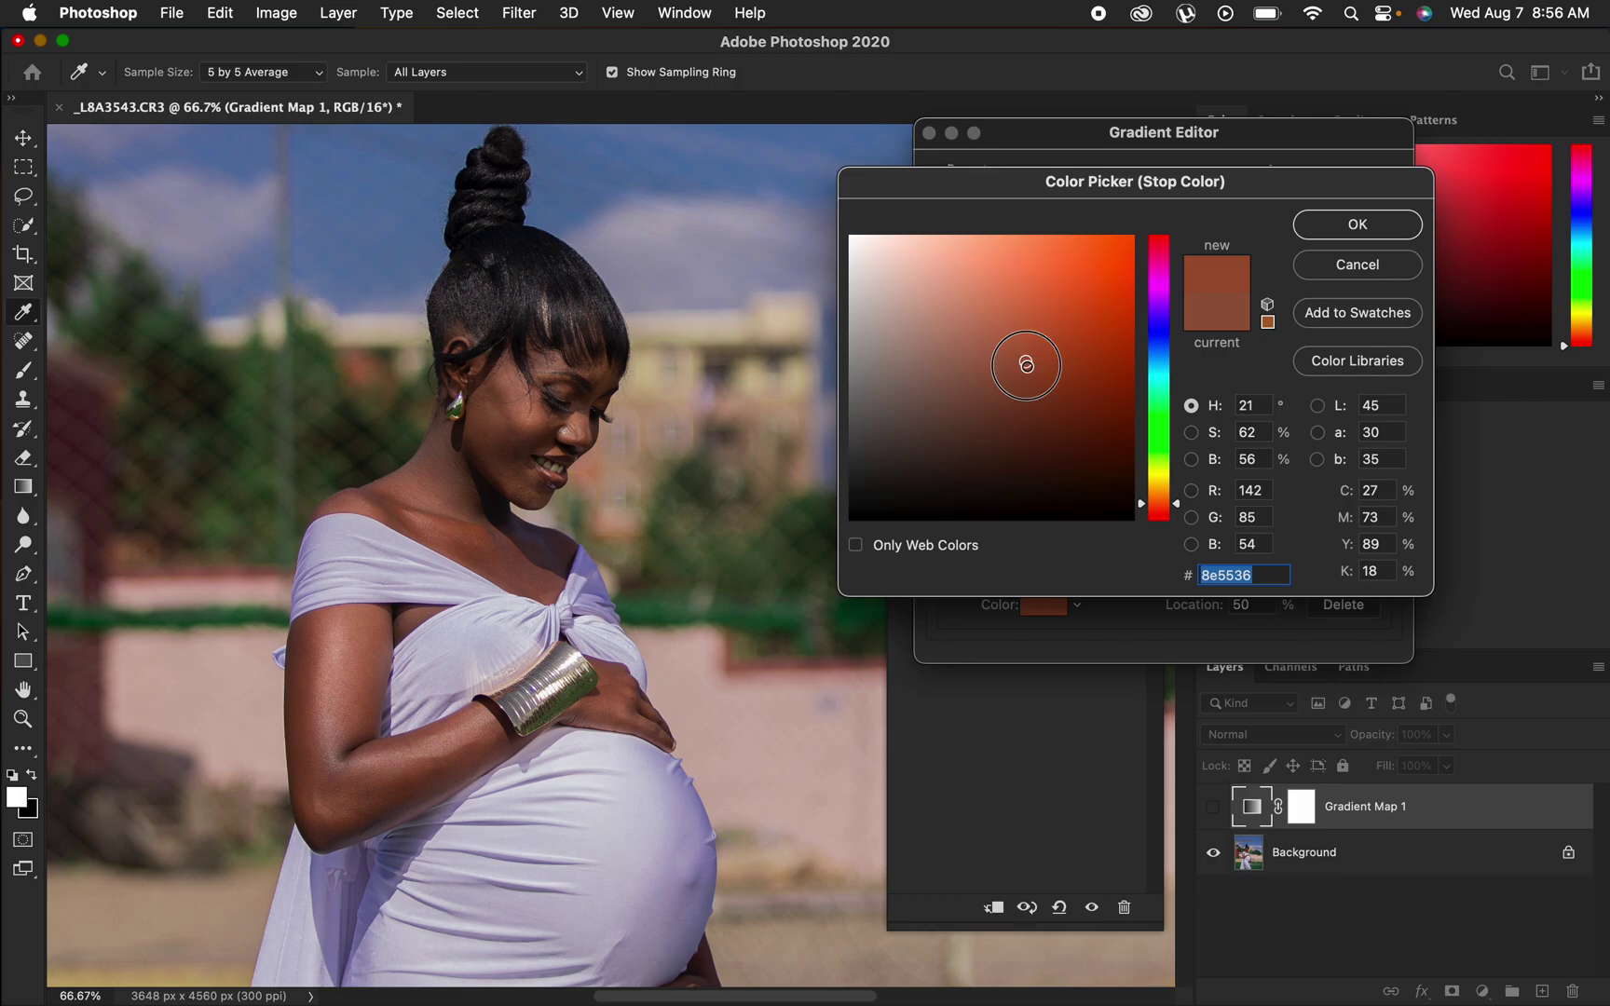
click(1034, 366)
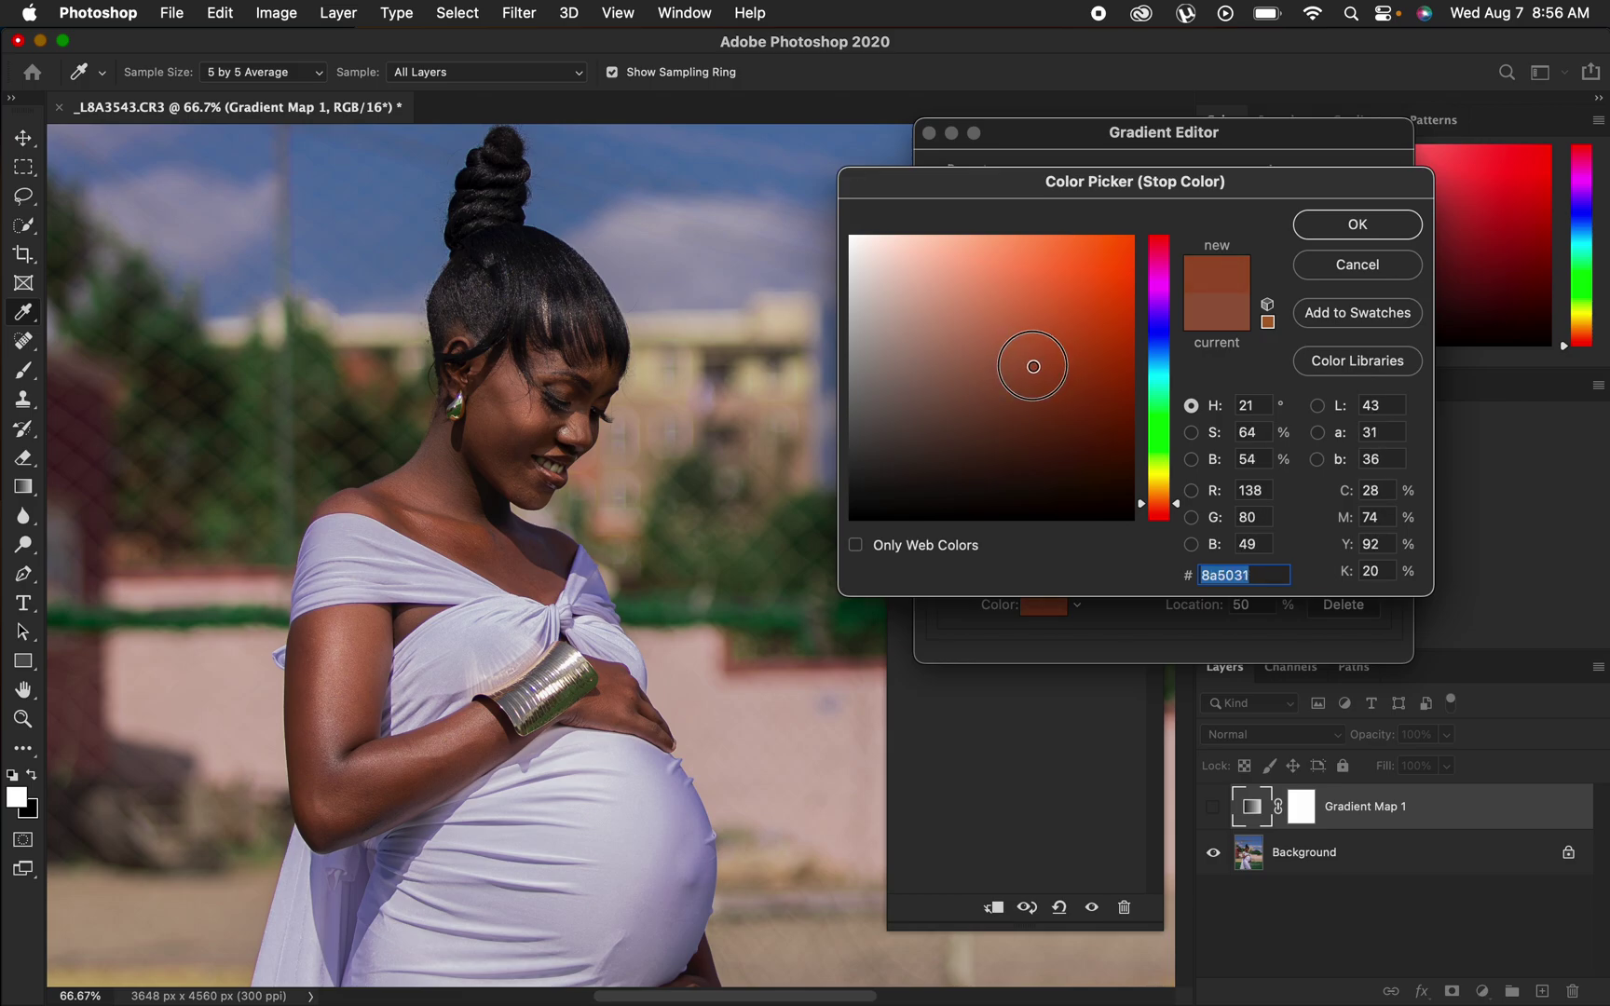
mouse_move(1033, 366)
mouse_down()
mouse_move(1003, 364)
mouse_move(1032, 367)
mouse_up()
click(1376, 221)
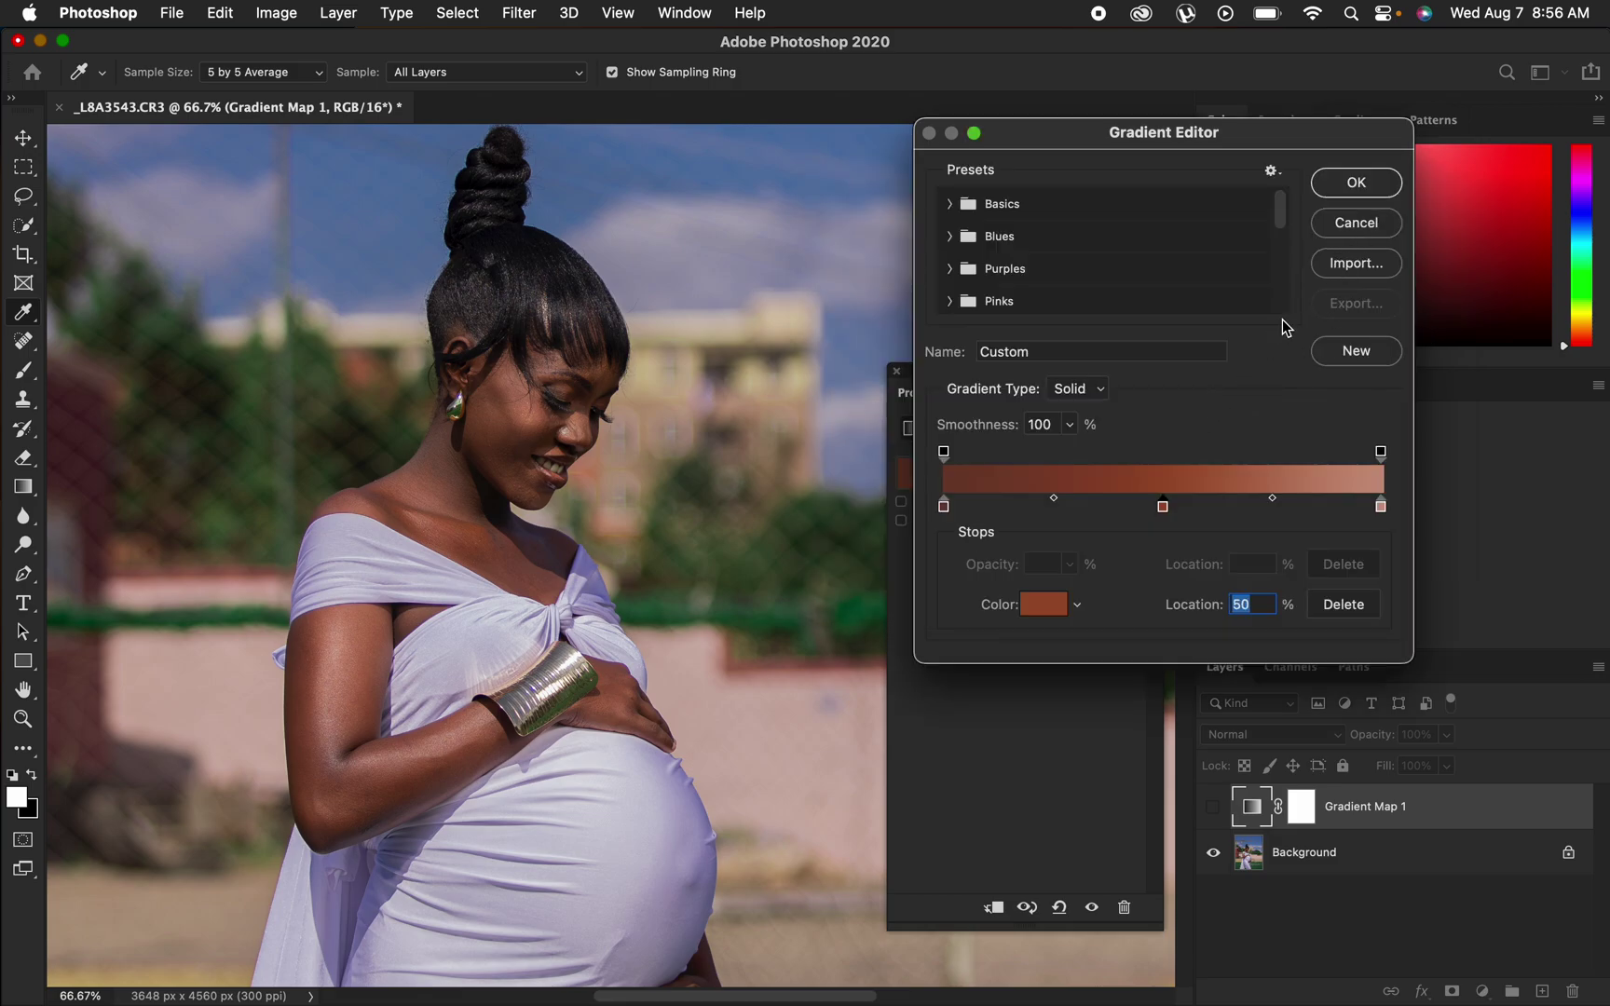
click(1356, 184)
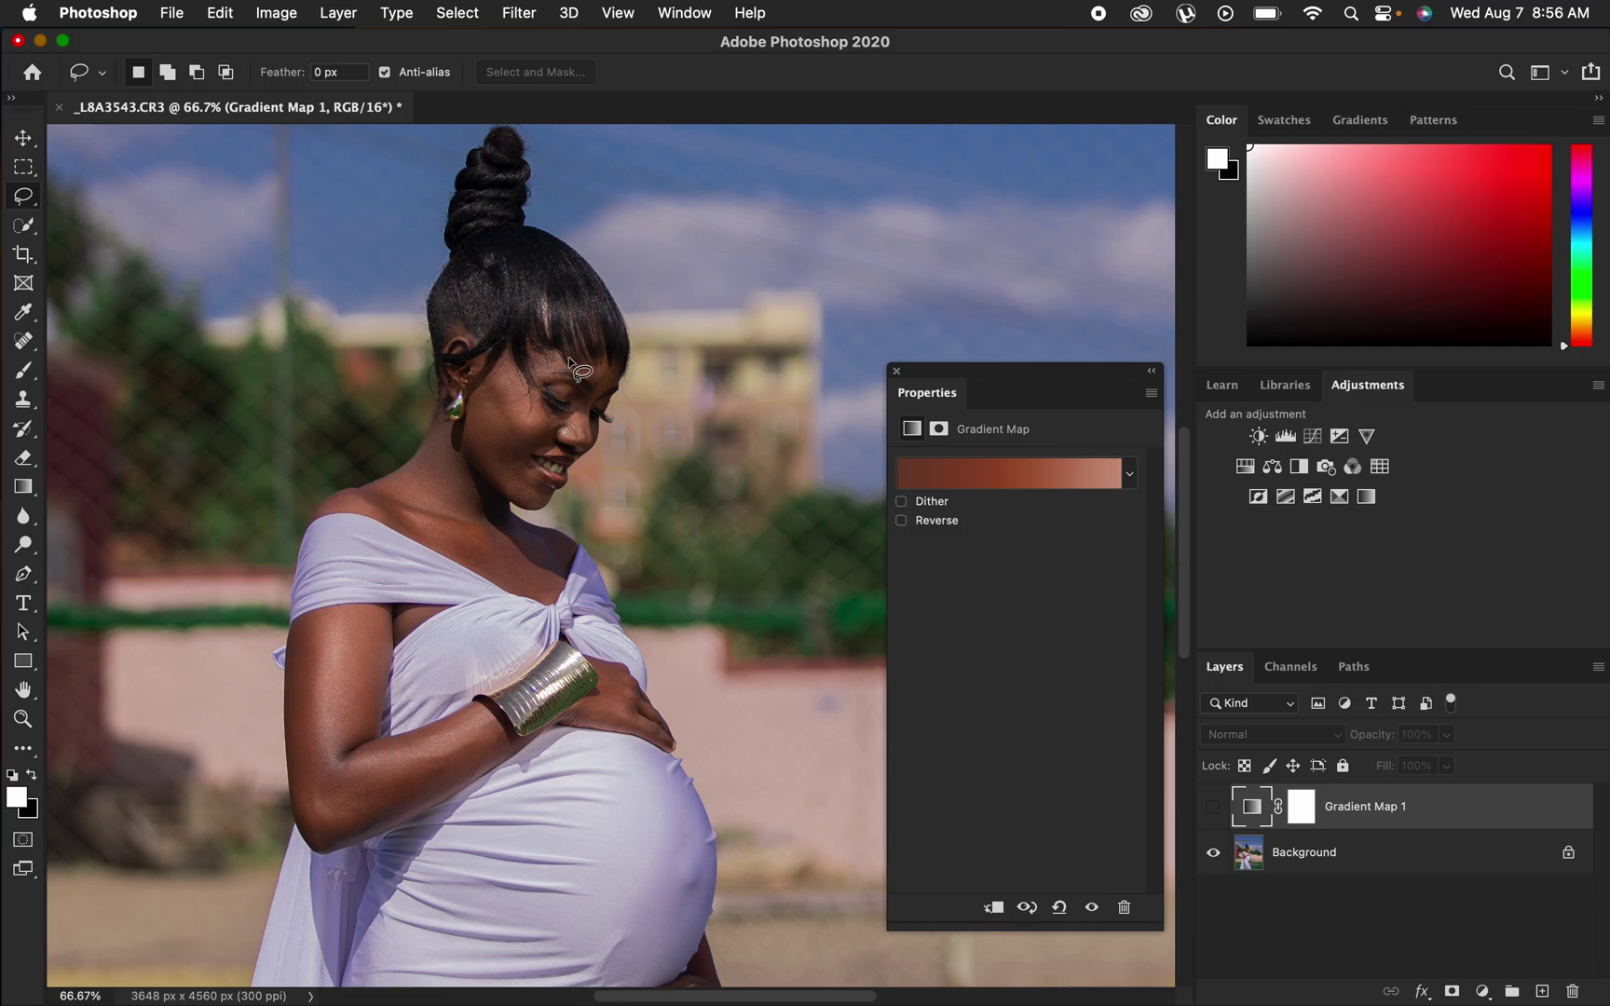
Make the Gradient Map 1 layer visible and set its blend mode to Color.
click(1213, 809)
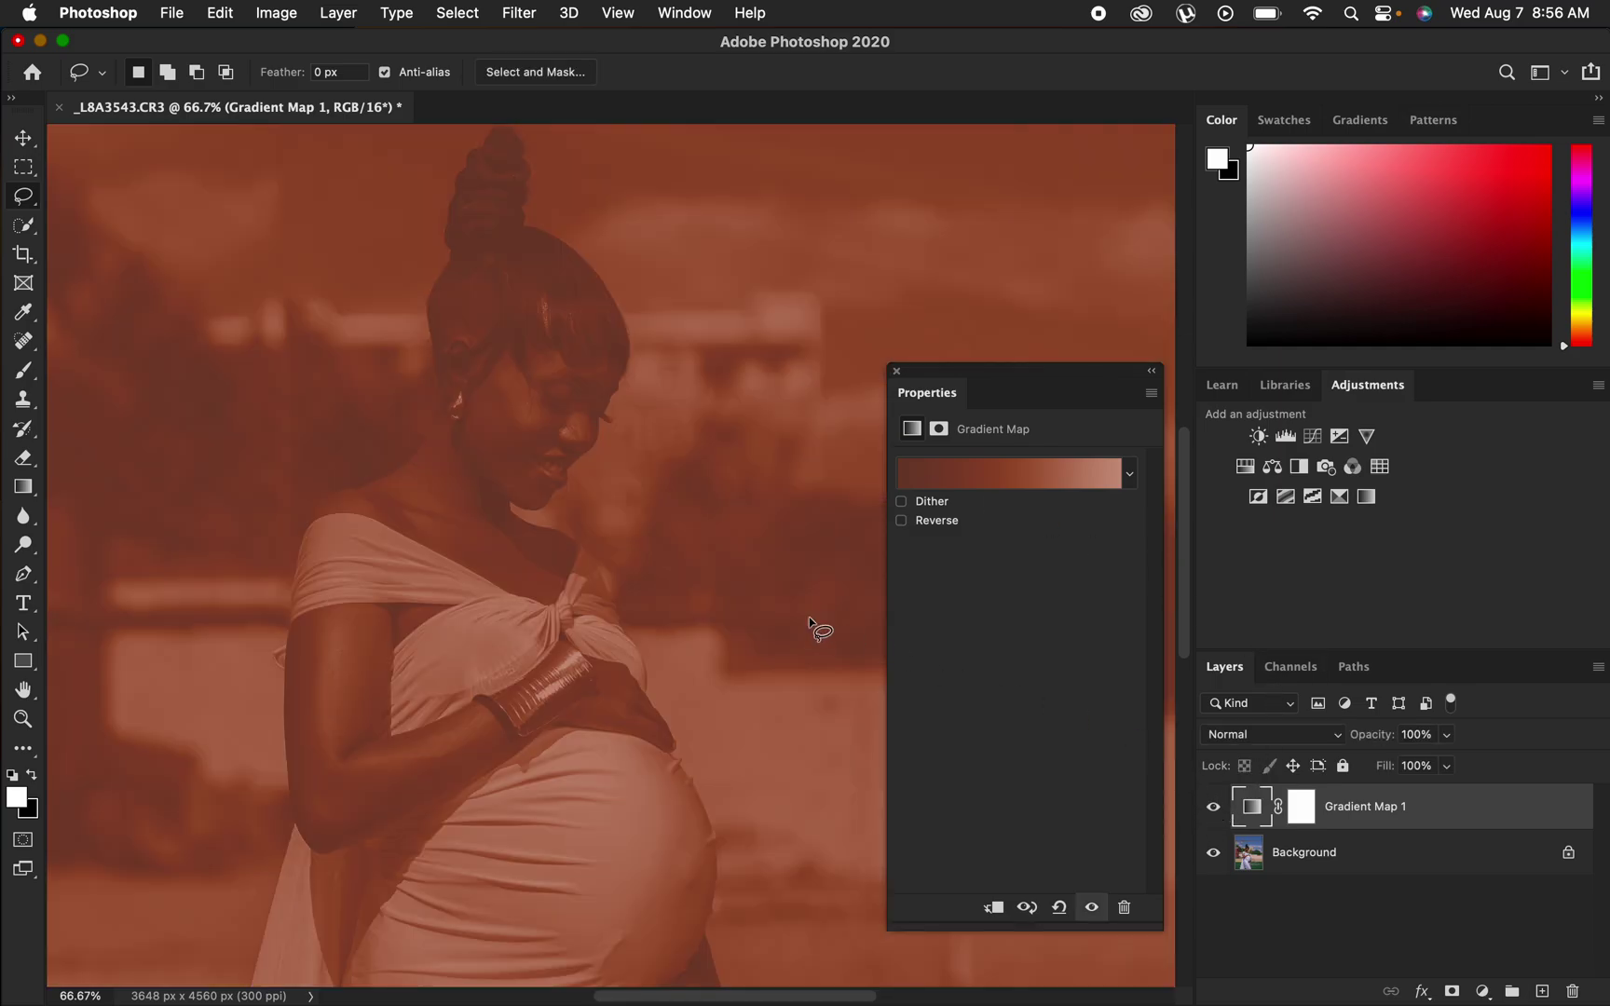
click(1287, 738)
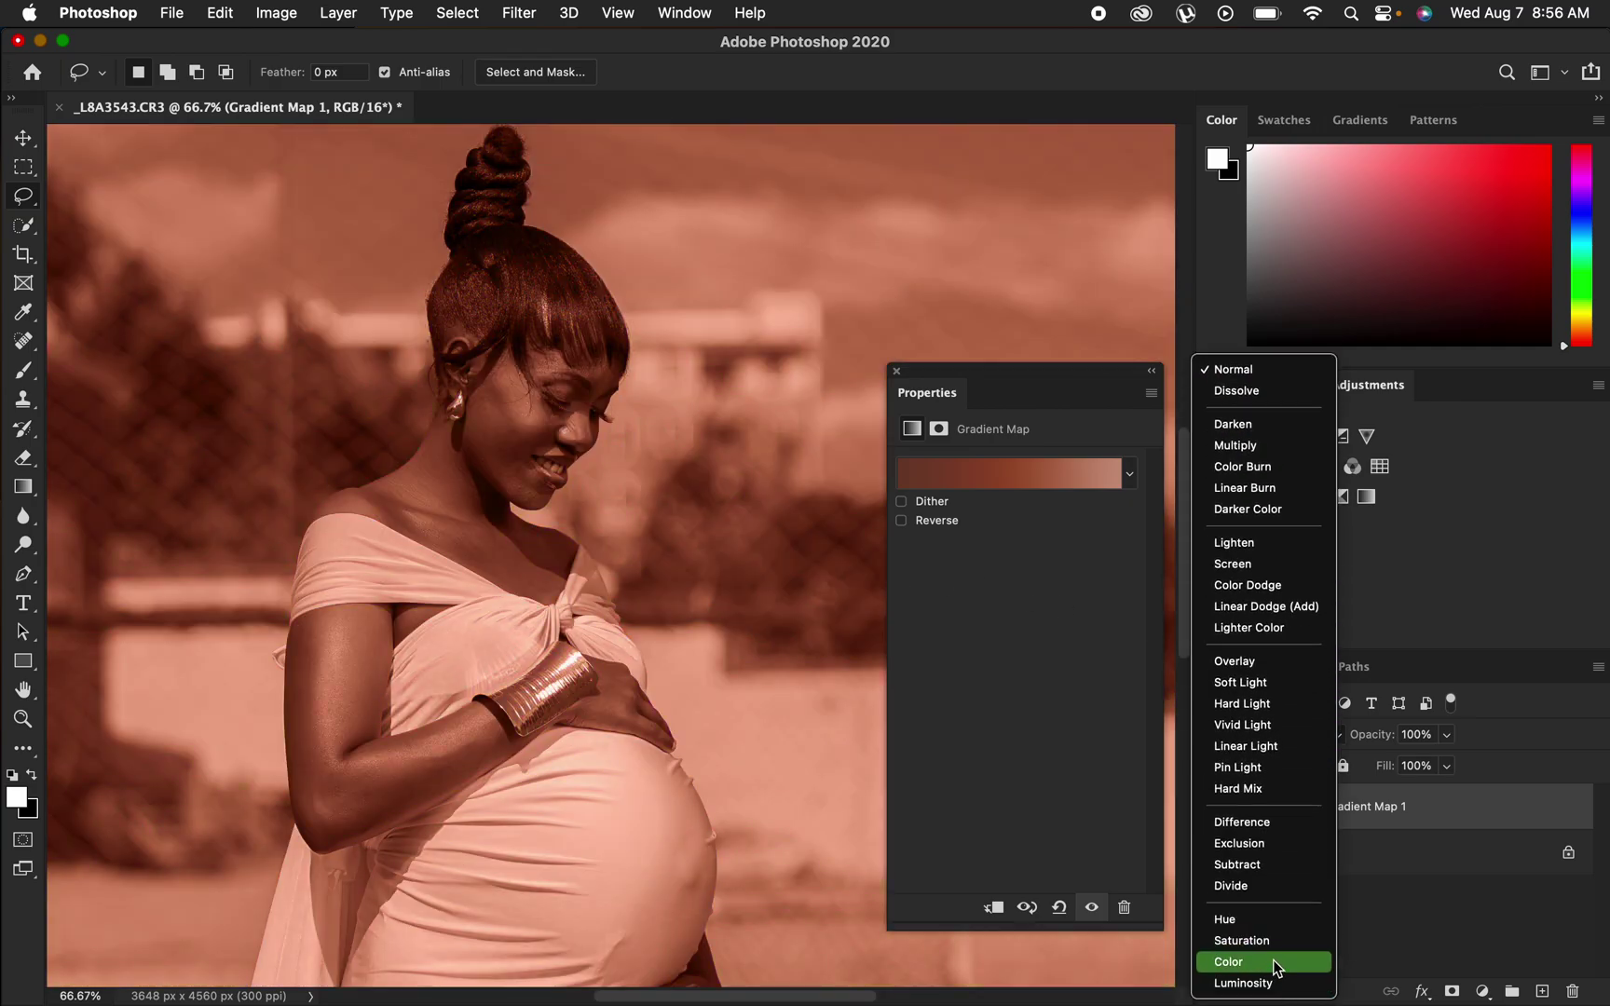
click(1276, 966)
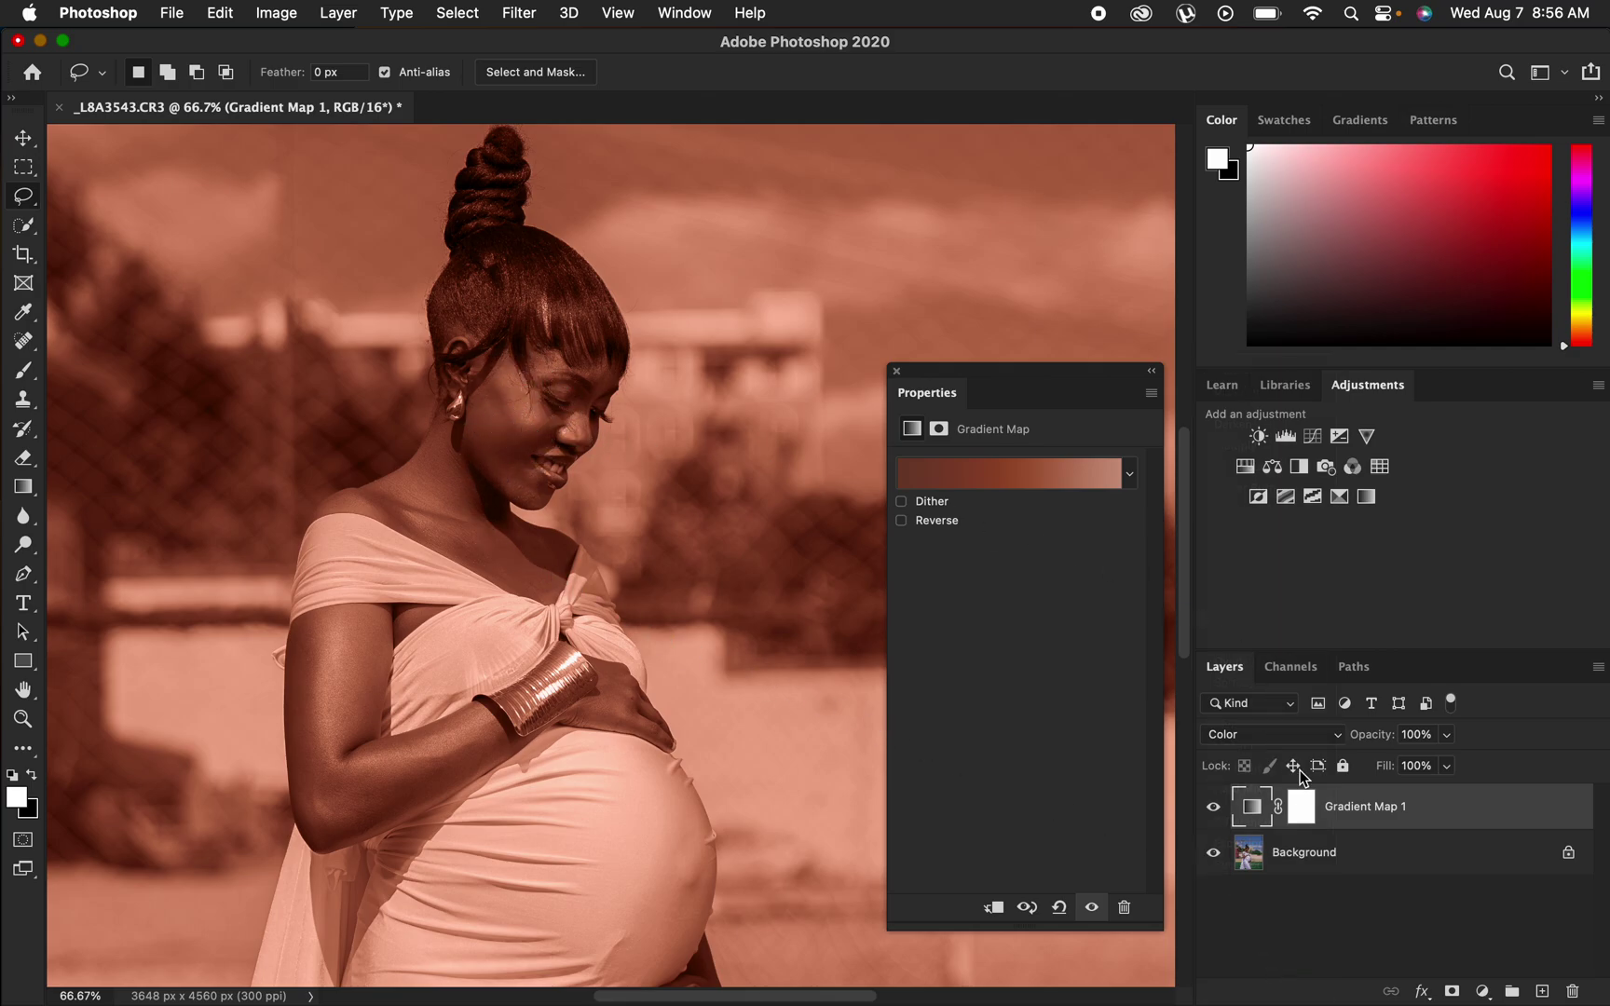
Invert the Gradient Map 1 layer mask to black and close the adjustment's properties.
click(1302, 811)
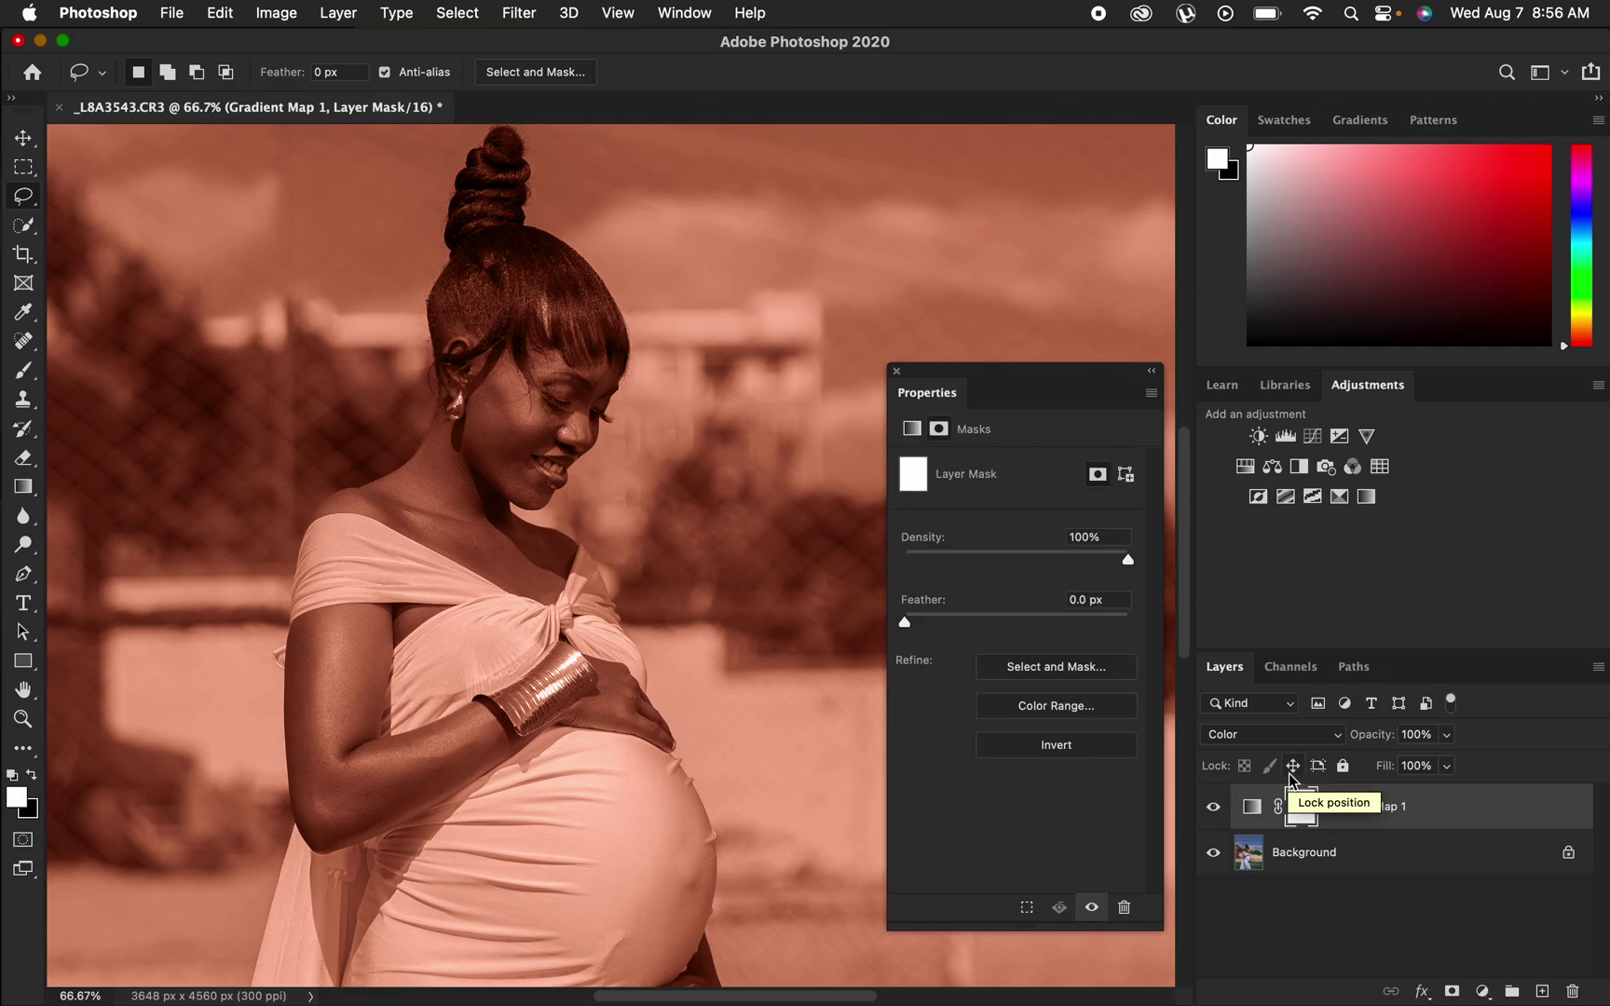
key(super+i)
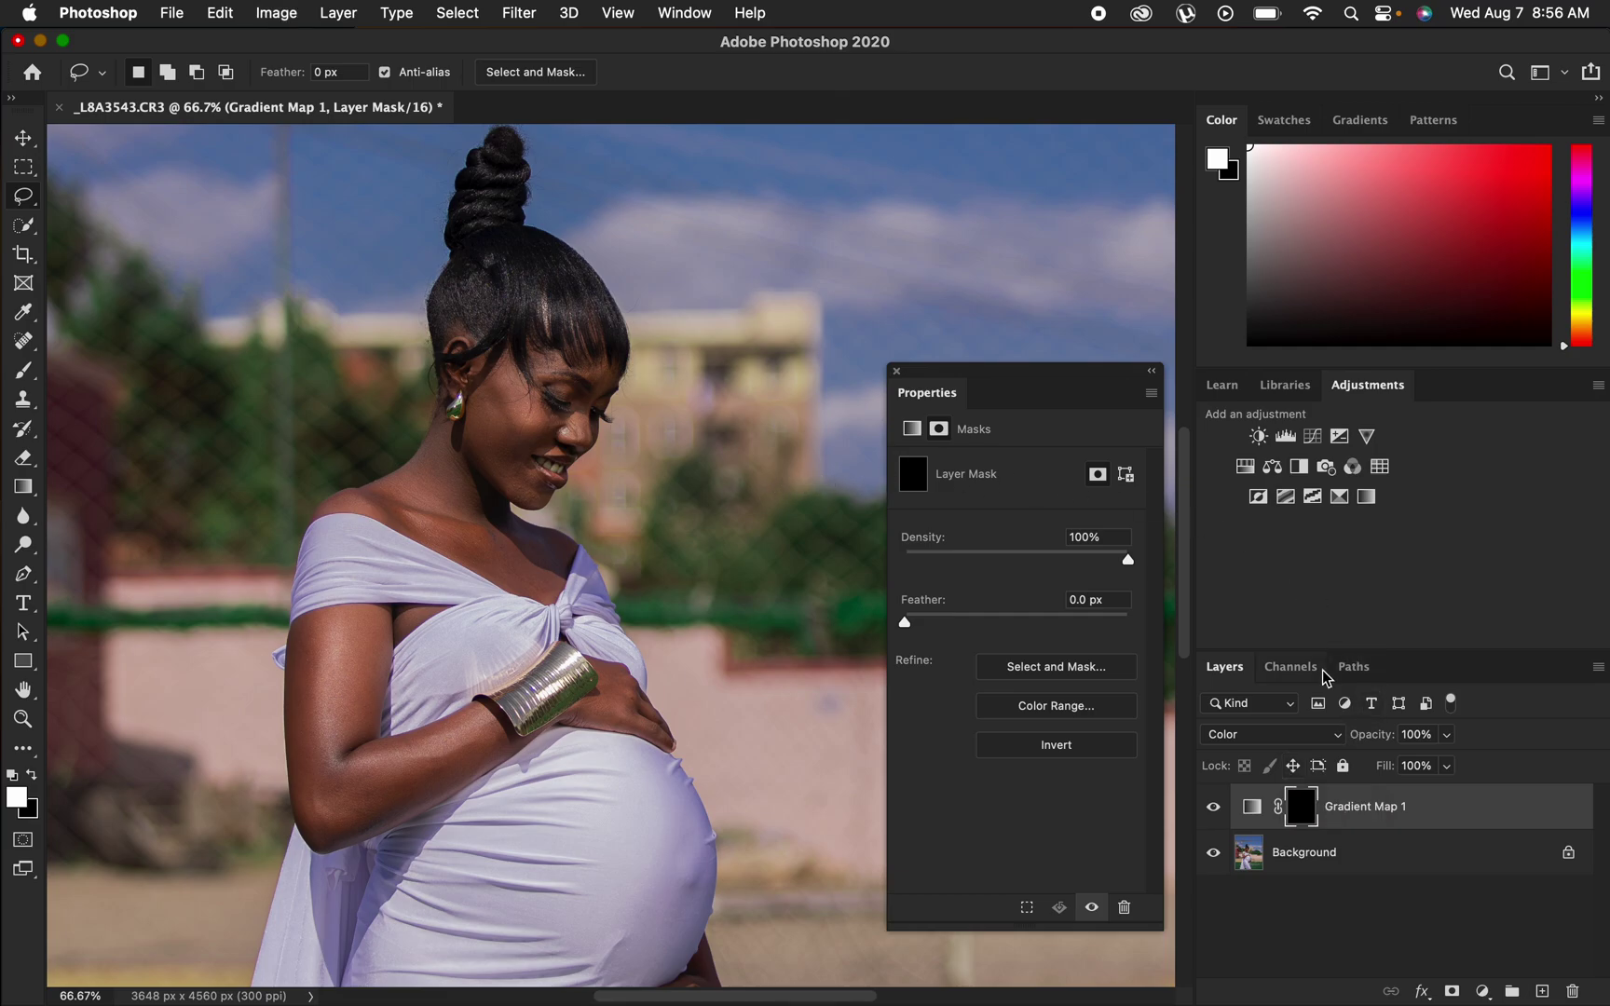
drag(1390, 813, 1332, 824)
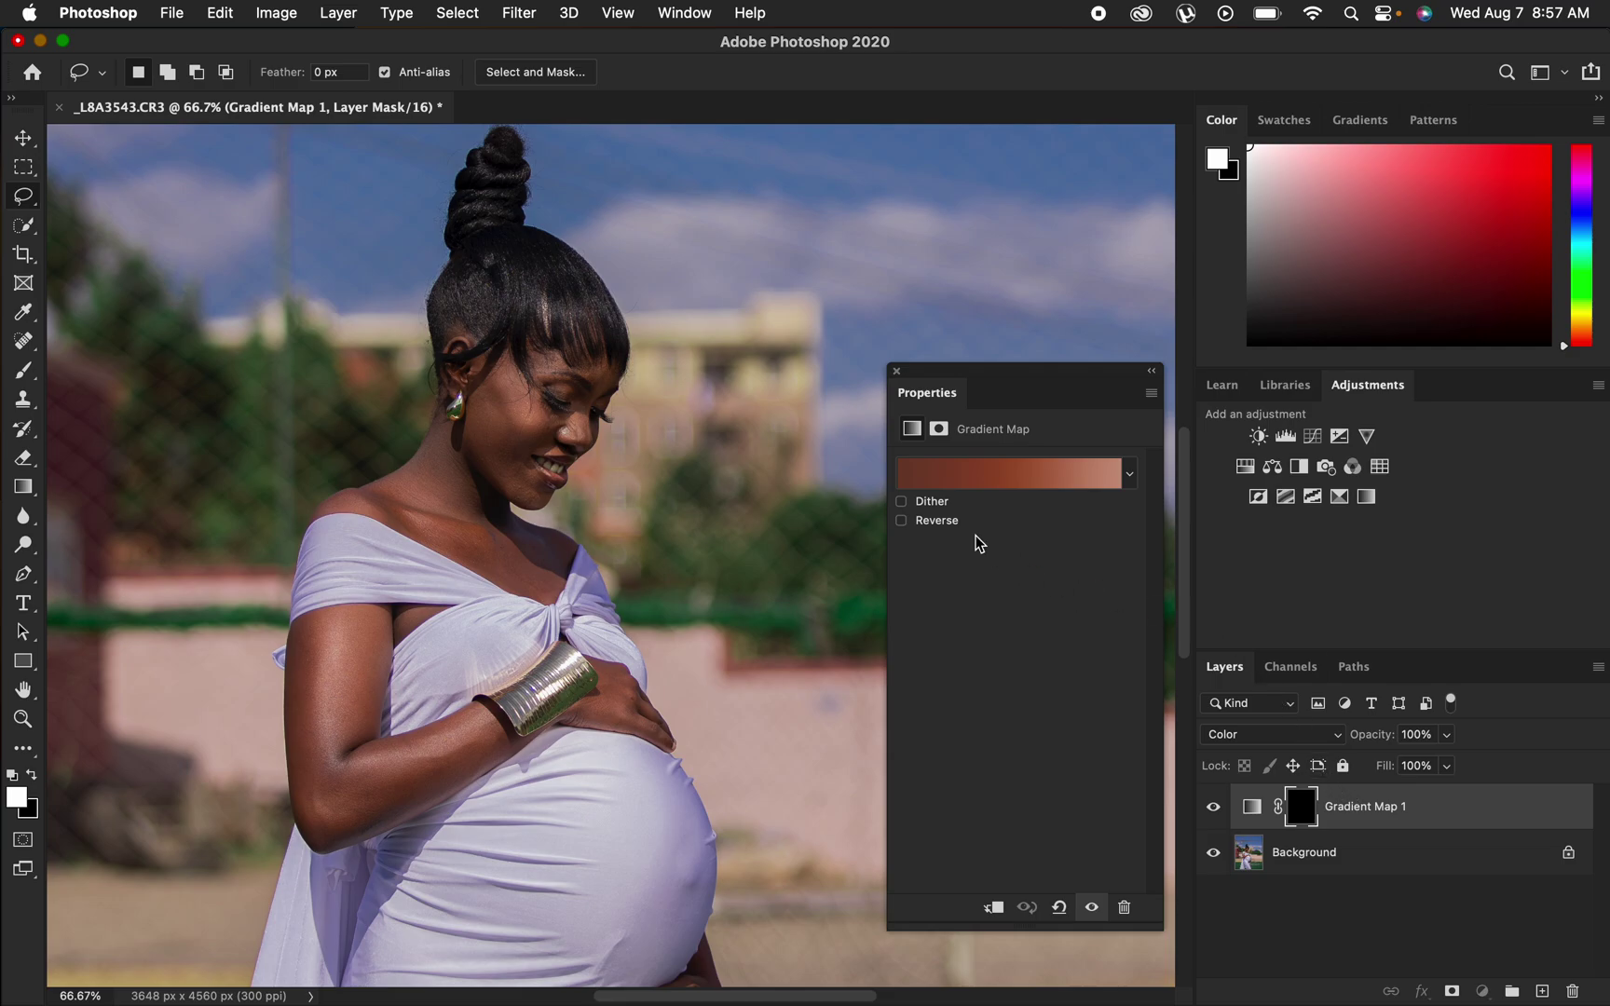
click(896, 371)
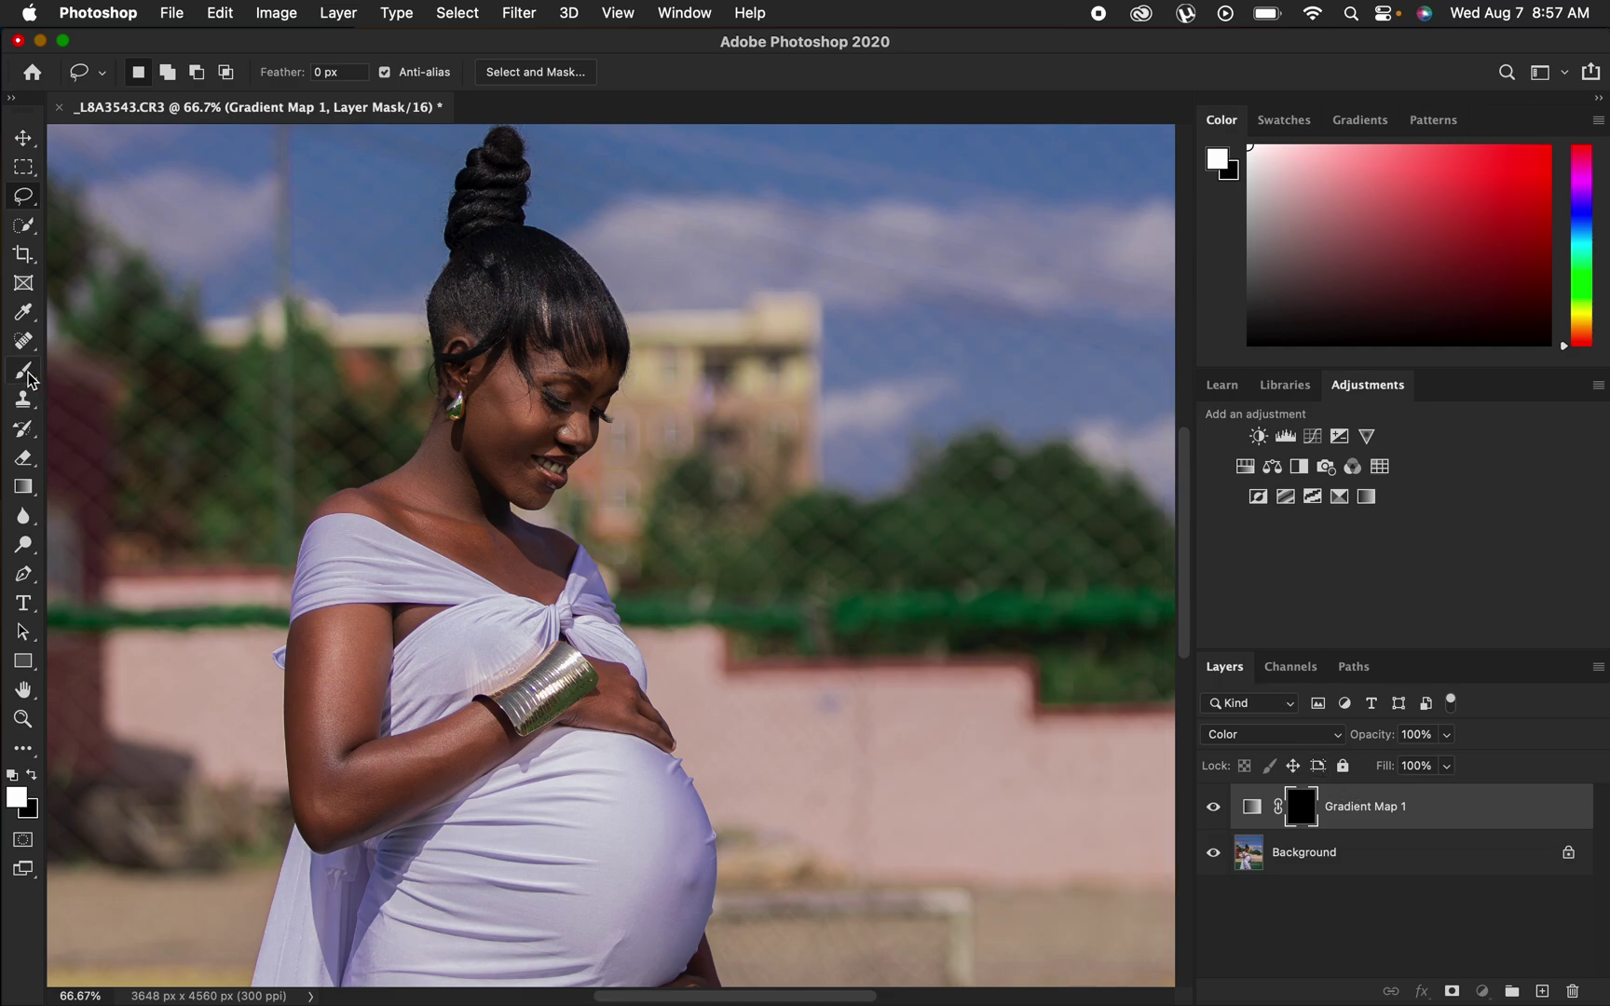
Activate the Brush tool and check that its tip is Soft Round with 0% hardness.
drag(23, 370, 106, 366)
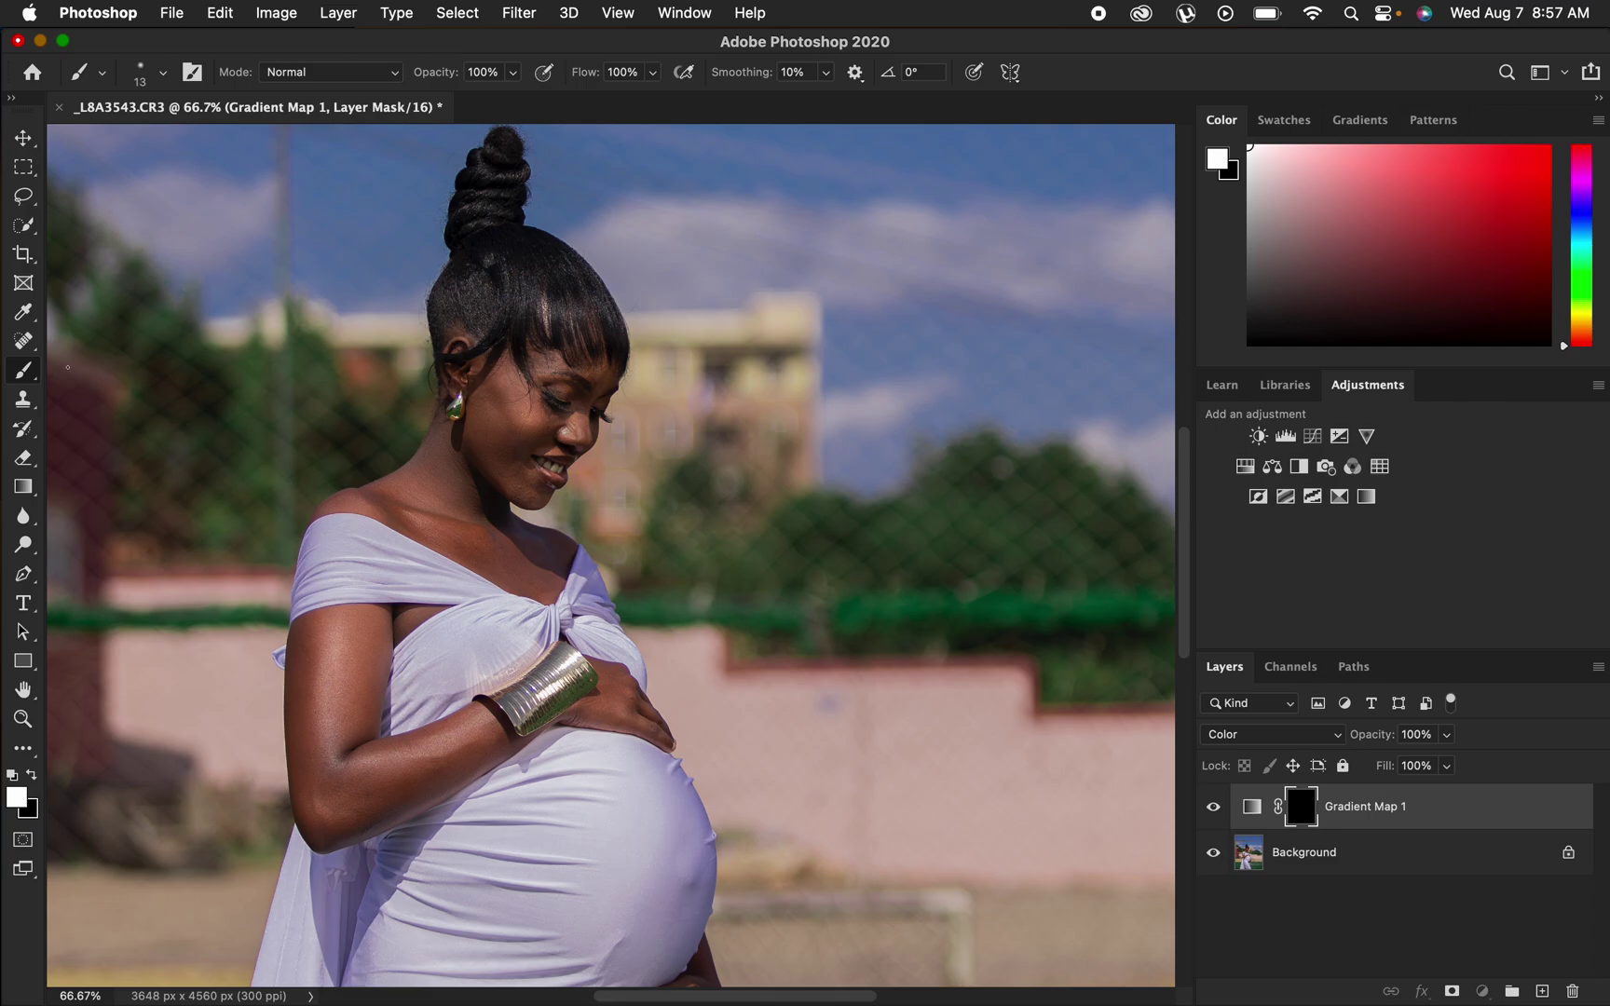
click(163, 74)
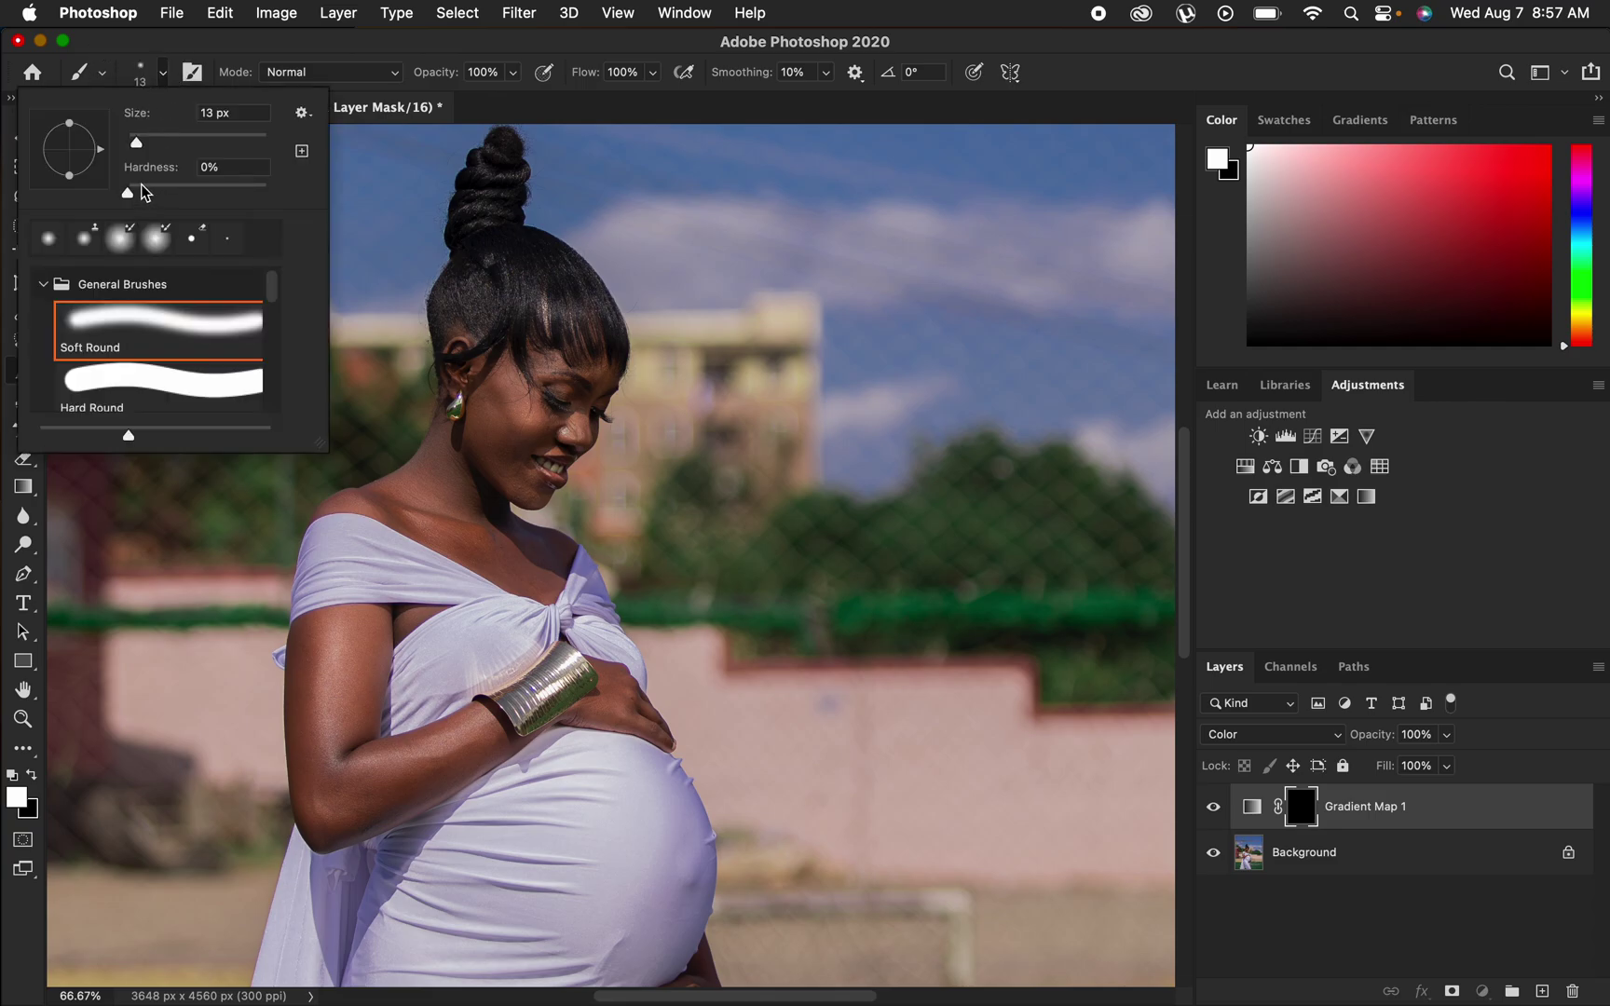
click(164, 74)
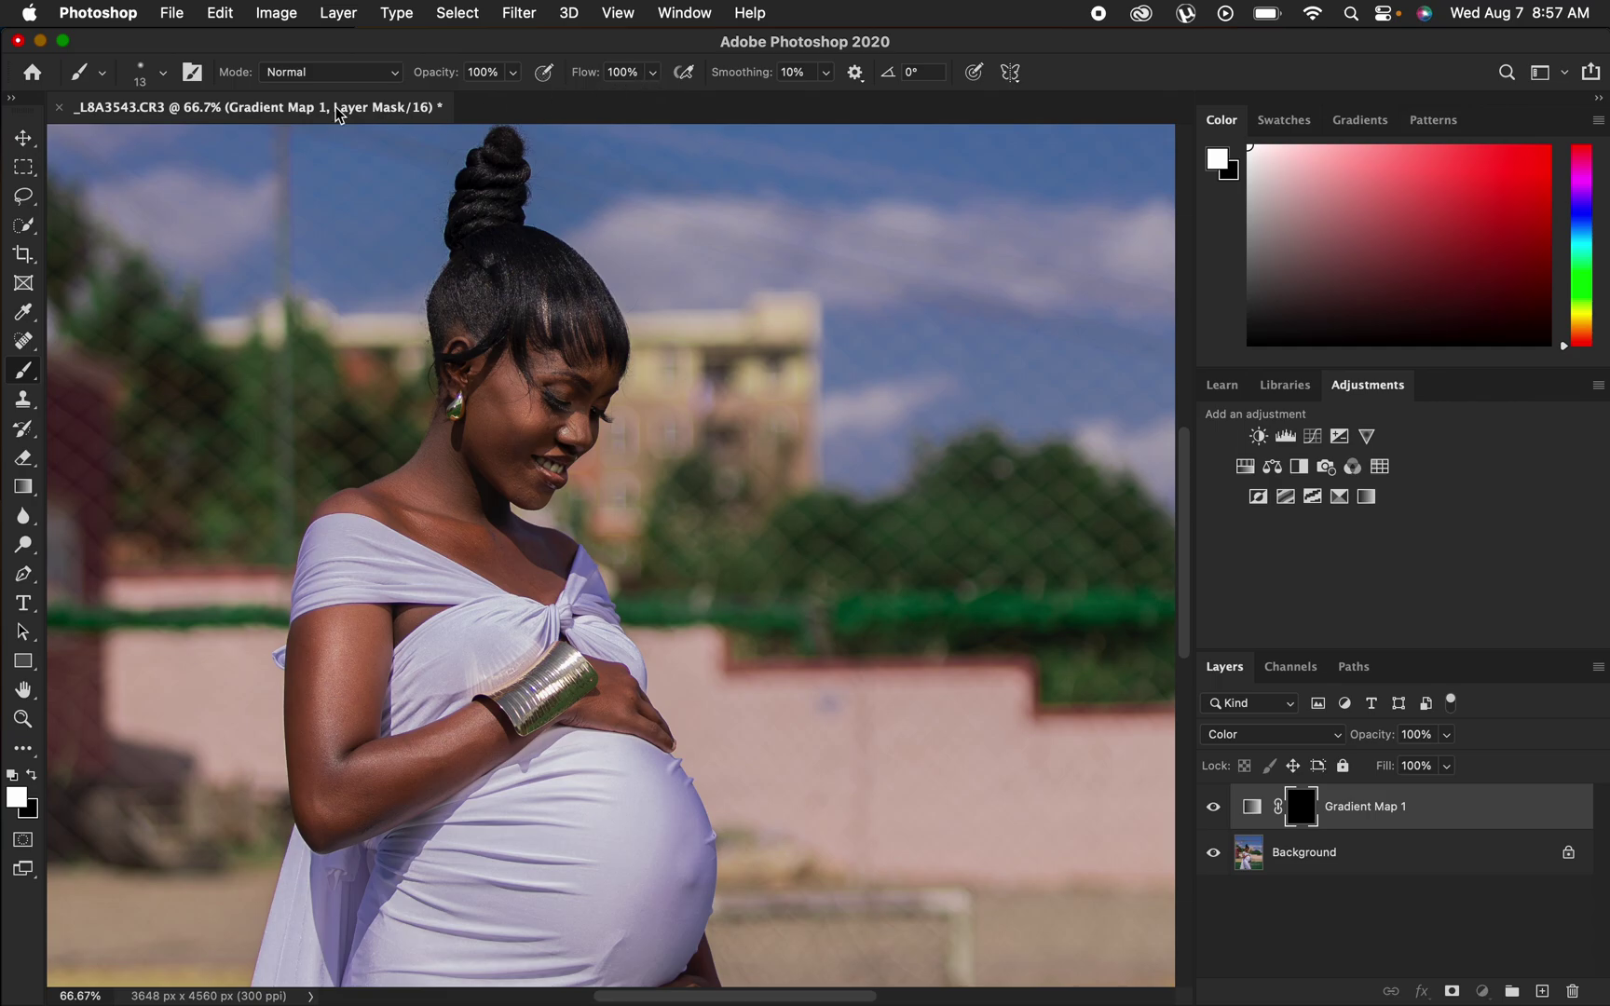
click(33, 779)
click(34, 779)
click(34, 779)
click(33, 779)
click(34, 779)
click(33, 779)
click(34, 780)
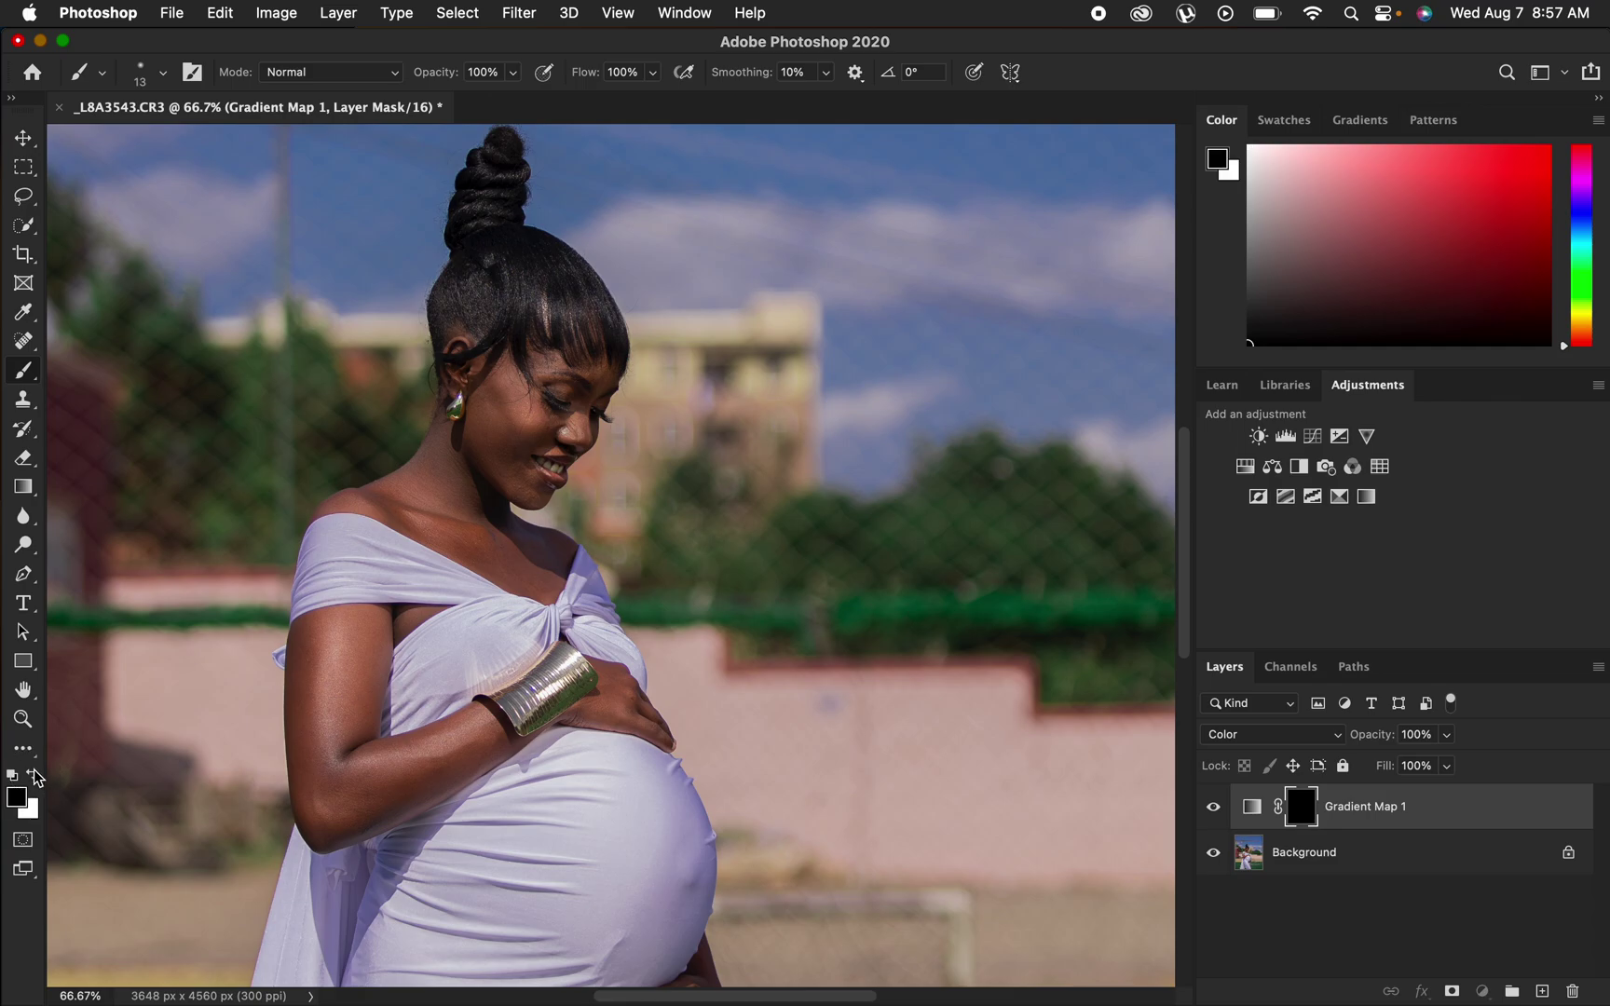
click(34, 783)
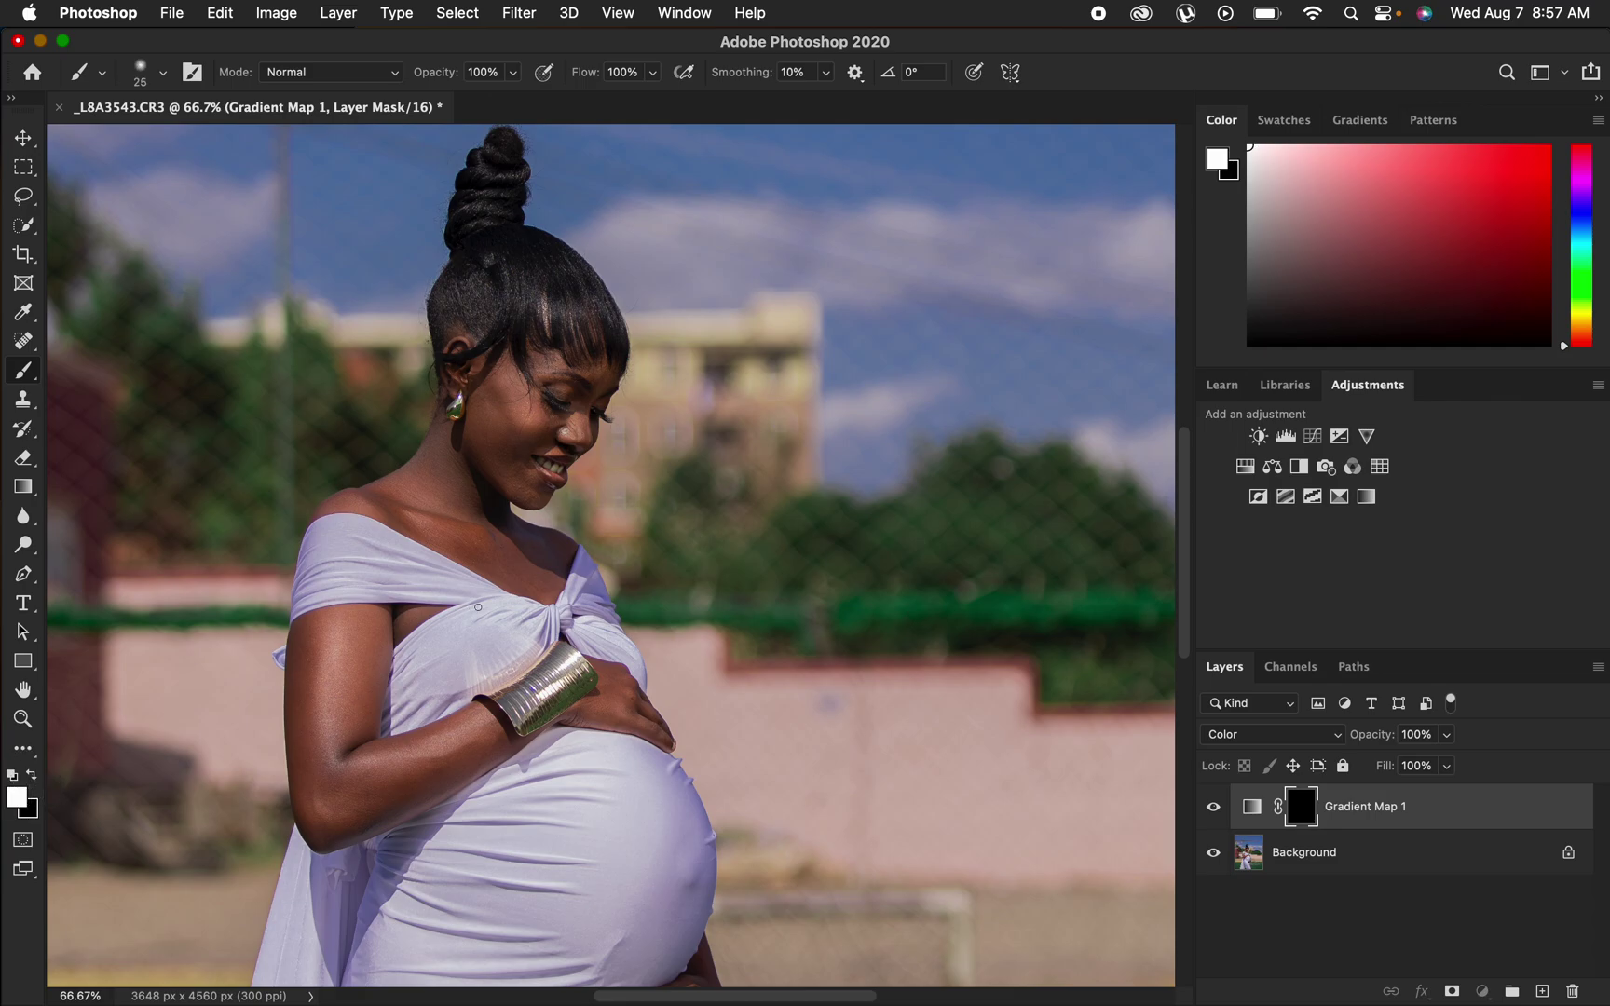
Enlarge the soft brush to 60 px and paint white on the mask over the woman's face, neck, shoulders, arms and both hands.
key(bracketright)
key(bracketright)
key(bracketright)
key(bracketright)
key(bracketright)
key(bracketright)
key(bracketright)
mouse_move(454, 467)
mouse_down()
mouse_move(467, 501)
mouse_move(500, 382)
mouse_move(500, 456)
mouse_move(524, 430)
mouse_move(498, 392)
mouse_move(522, 470)
mouse_move(559, 421)
mouse_move(548, 370)
mouse_move(553, 387)
mouse_move(592, 371)
mouse_move(561, 428)
mouse_move(538, 387)
mouse_move(513, 382)
mouse_move(522, 396)
mouse_move(506, 409)
mouse_move(503, 389)
mouse_move(487, 412)
mouse_move(458, 362)
mouse_move(503, 411)
mouse_move(535, 415)
mouse_move(503, 369)
mouse_move(594, 387)
mouse_move(545, 473)
mouse_move(455, 505)
mouse_move(430, 471)
mouse_move(404, 485)
mouse_move(436, 464)
mouse_move(456, 411)
mouse_move(468, 516)
mouse_move(497, 556)
mouse_move(550, 561)
mouse_move(455, 508)
mouse_move(356, 500)
mouse_move(437, 494)
mouse_move(466, 457)
mouse_move(453, 429)
mouse_move(531, 438)
mouse_move(564, 407)
mouse_move(489, 580)
mouse_move(374, 630)
mouse_move(328, 687)
mouse_move(315, 736)
mouse_move(373, 787)
mouse_up()
mouse_move(435, 753)
mouse_down()
mouse_move(433, 736)
mouse_move(377, 766)
mouse_move(350, 635)
mouse_move(391, 626)
mouse_move(335, 657)
mouse_move(334, 798)
mouse_move(611, 692)
mouse_up()
mouse_move(606, 700)
mouse_down()
mouse_move(653, 721)
mouse_move(611, 678)
mouse_move(606, 698)
mouse_move(461, 790)
mouse_move(416, 808)
mouse_move(469, 770)
mouse_move(333, 844)
mouse_move(316, 837)
mouse_move(303, 769)
mouse_move(342, 739)
mouse_move(375, 651)
mouse_move(384, 686)
mouse_move(384, 646)
mouse_move(374, 720)
mouse_move(311, 669)
mouse_move(309, 737)
mouse_up()
drag(704, 759, 704, 402)
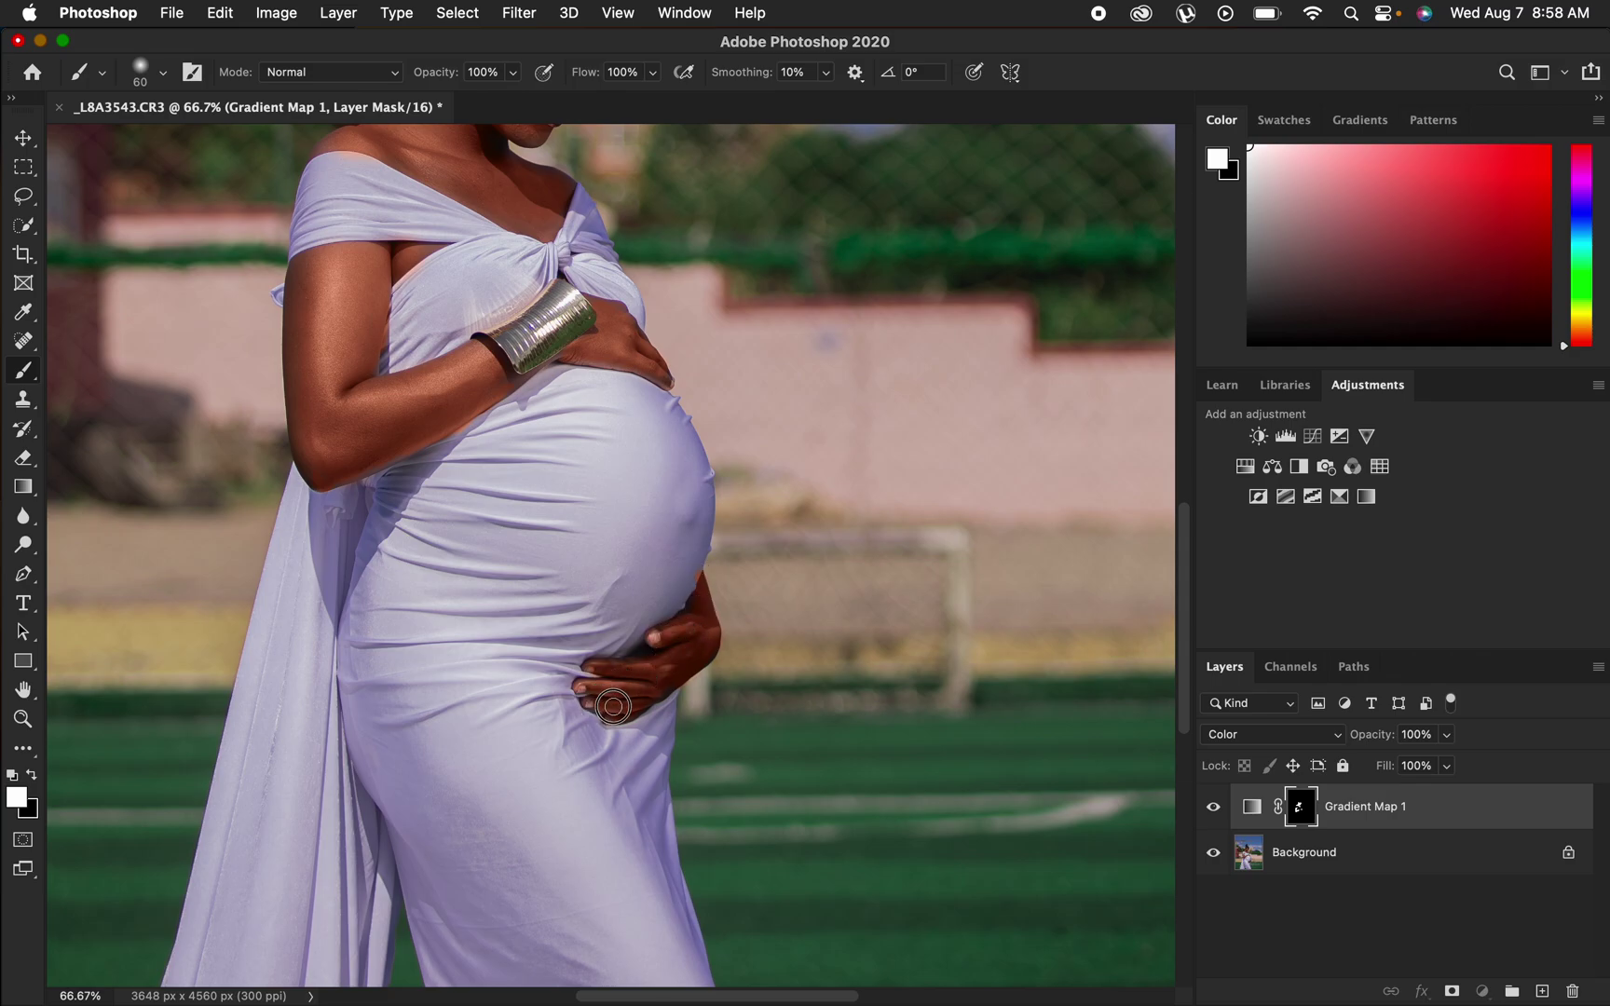
click(163, 73)
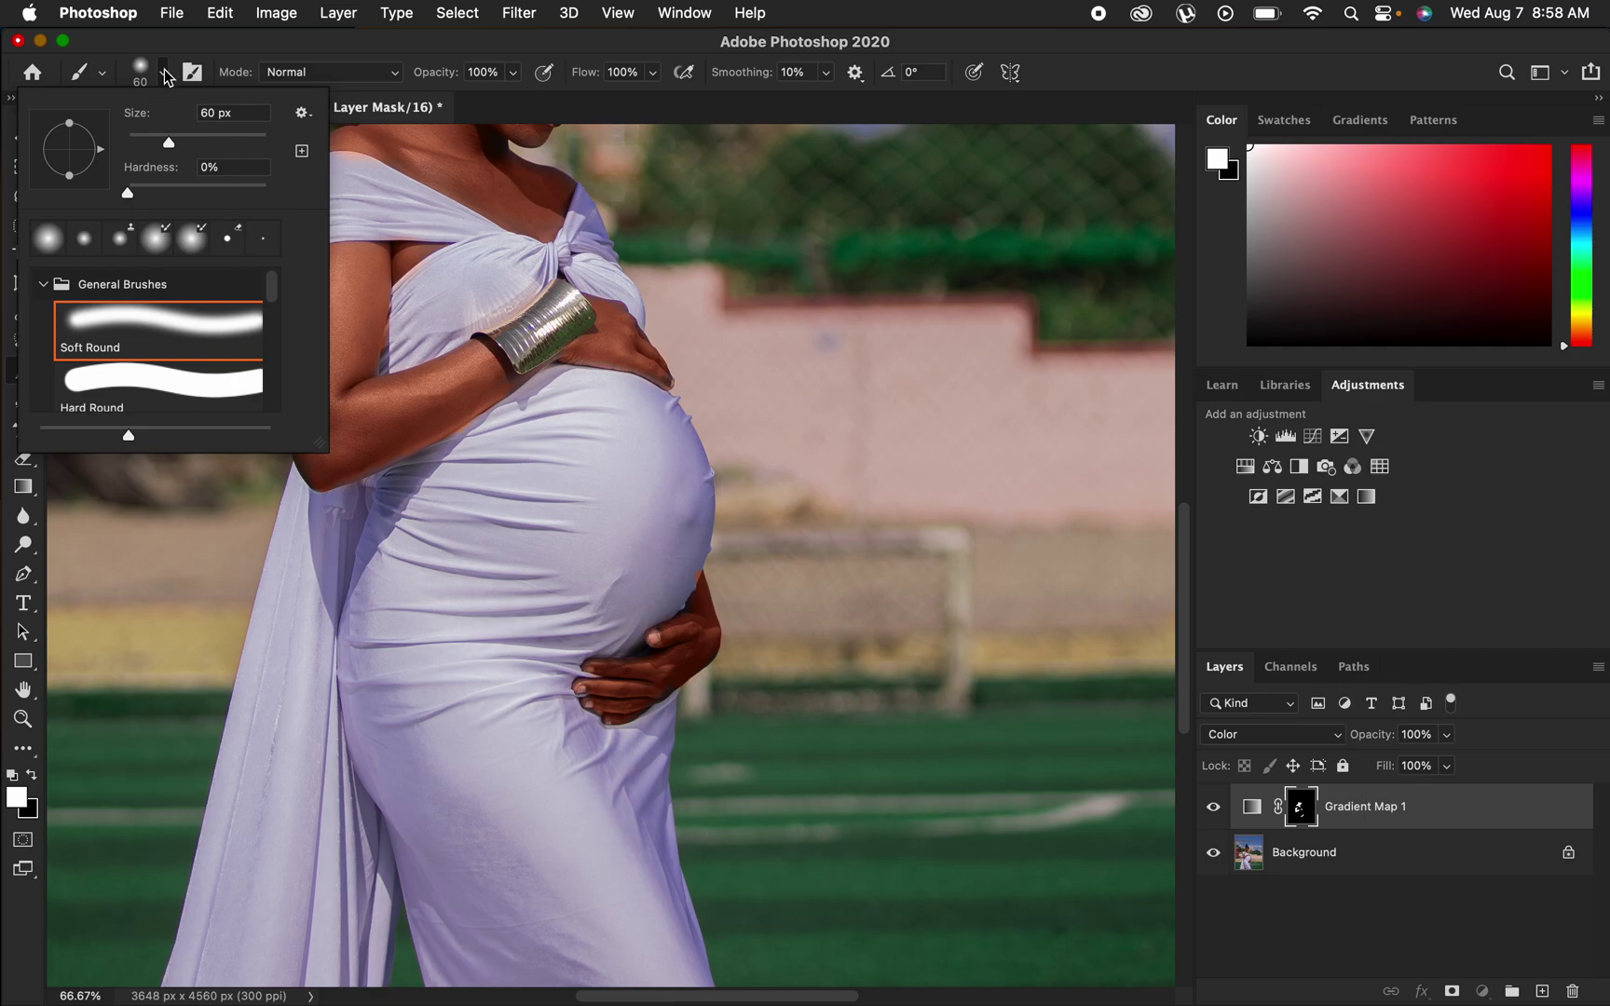
click(165, 74)
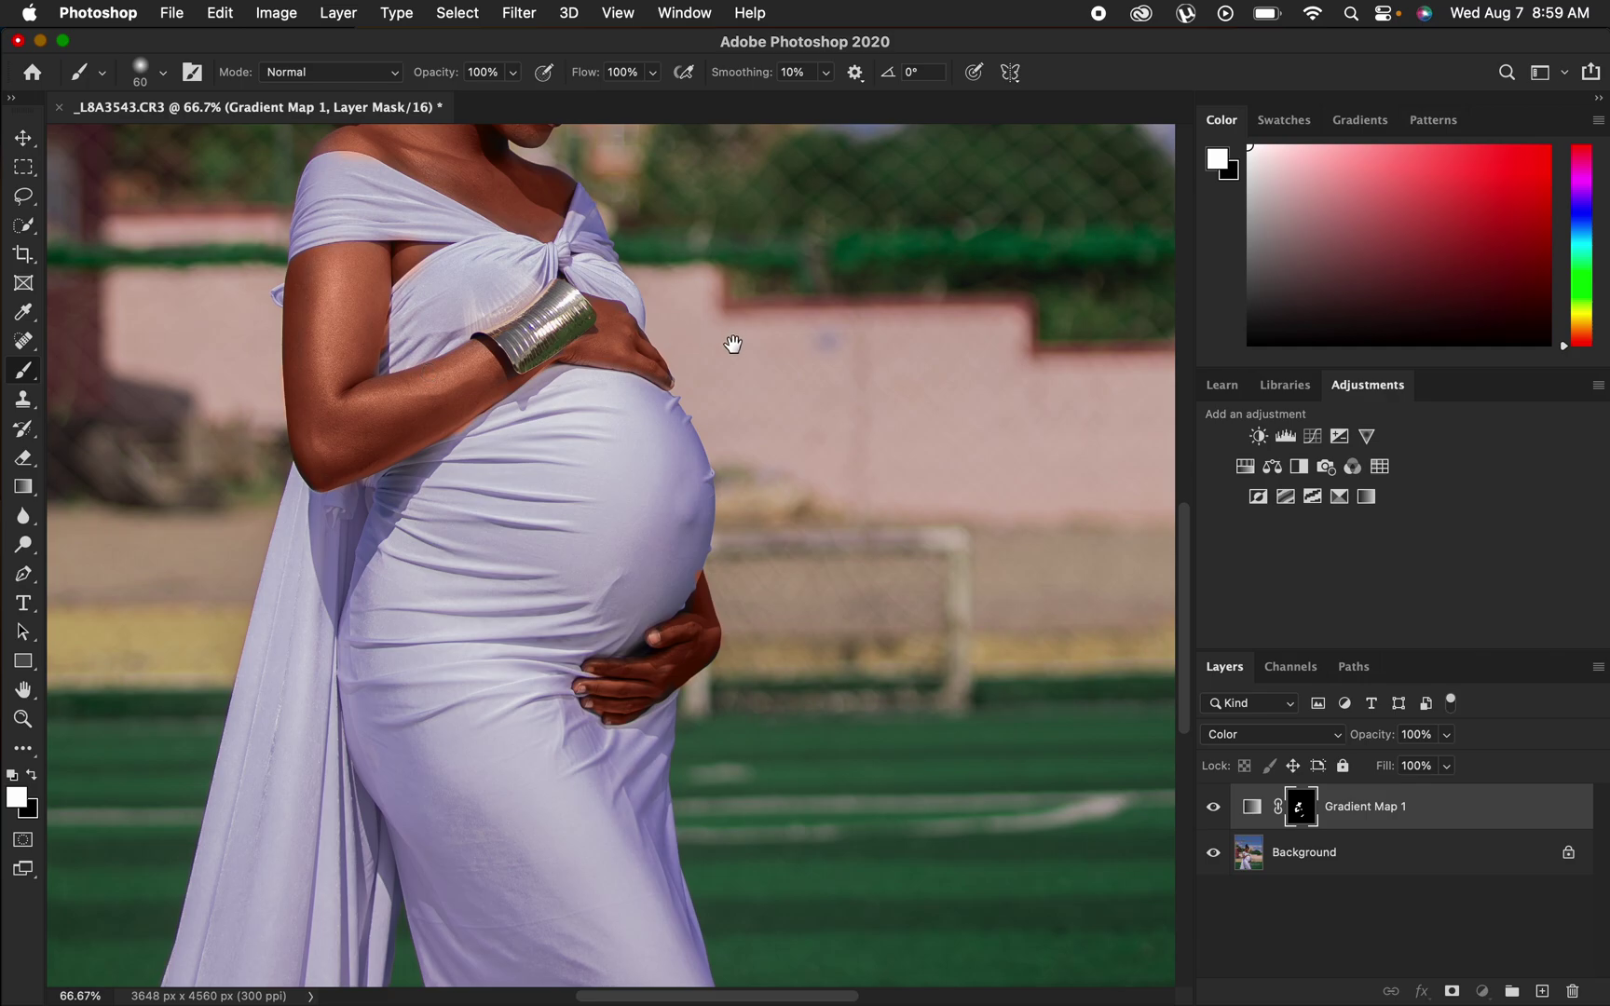
Touch up the mask around the ear, and paint black on it along the dress beside the upper arm to remove color spill.
drag(734, 345, 755, 525)
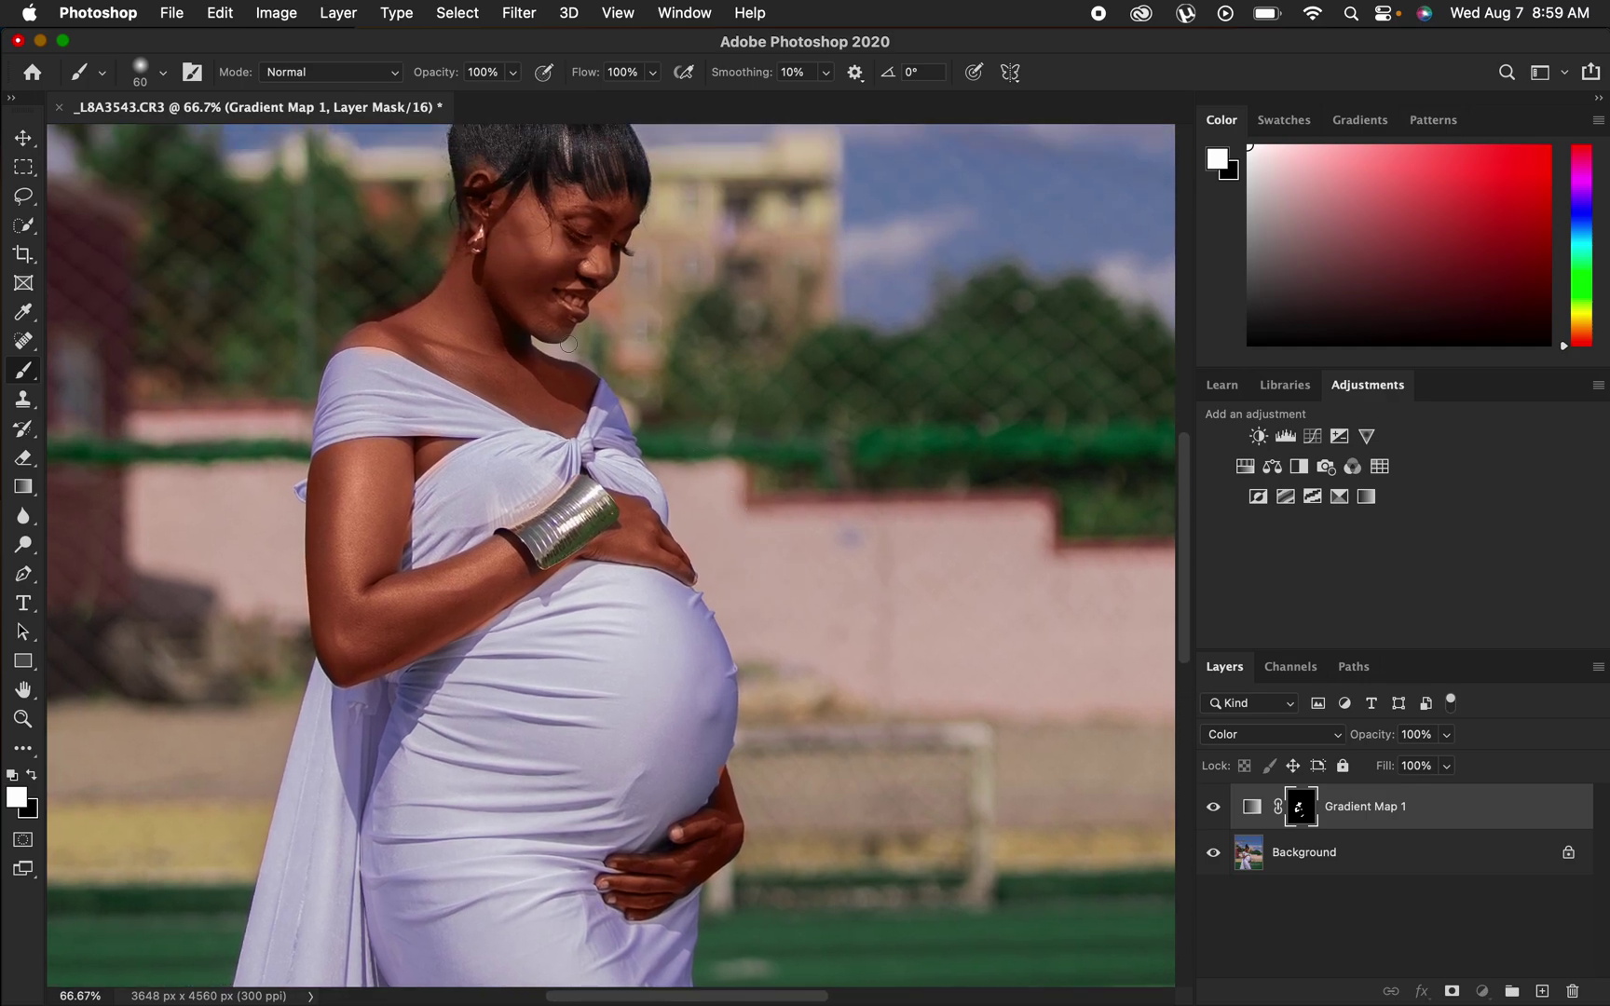
click(476, 169)
click(39, 774)
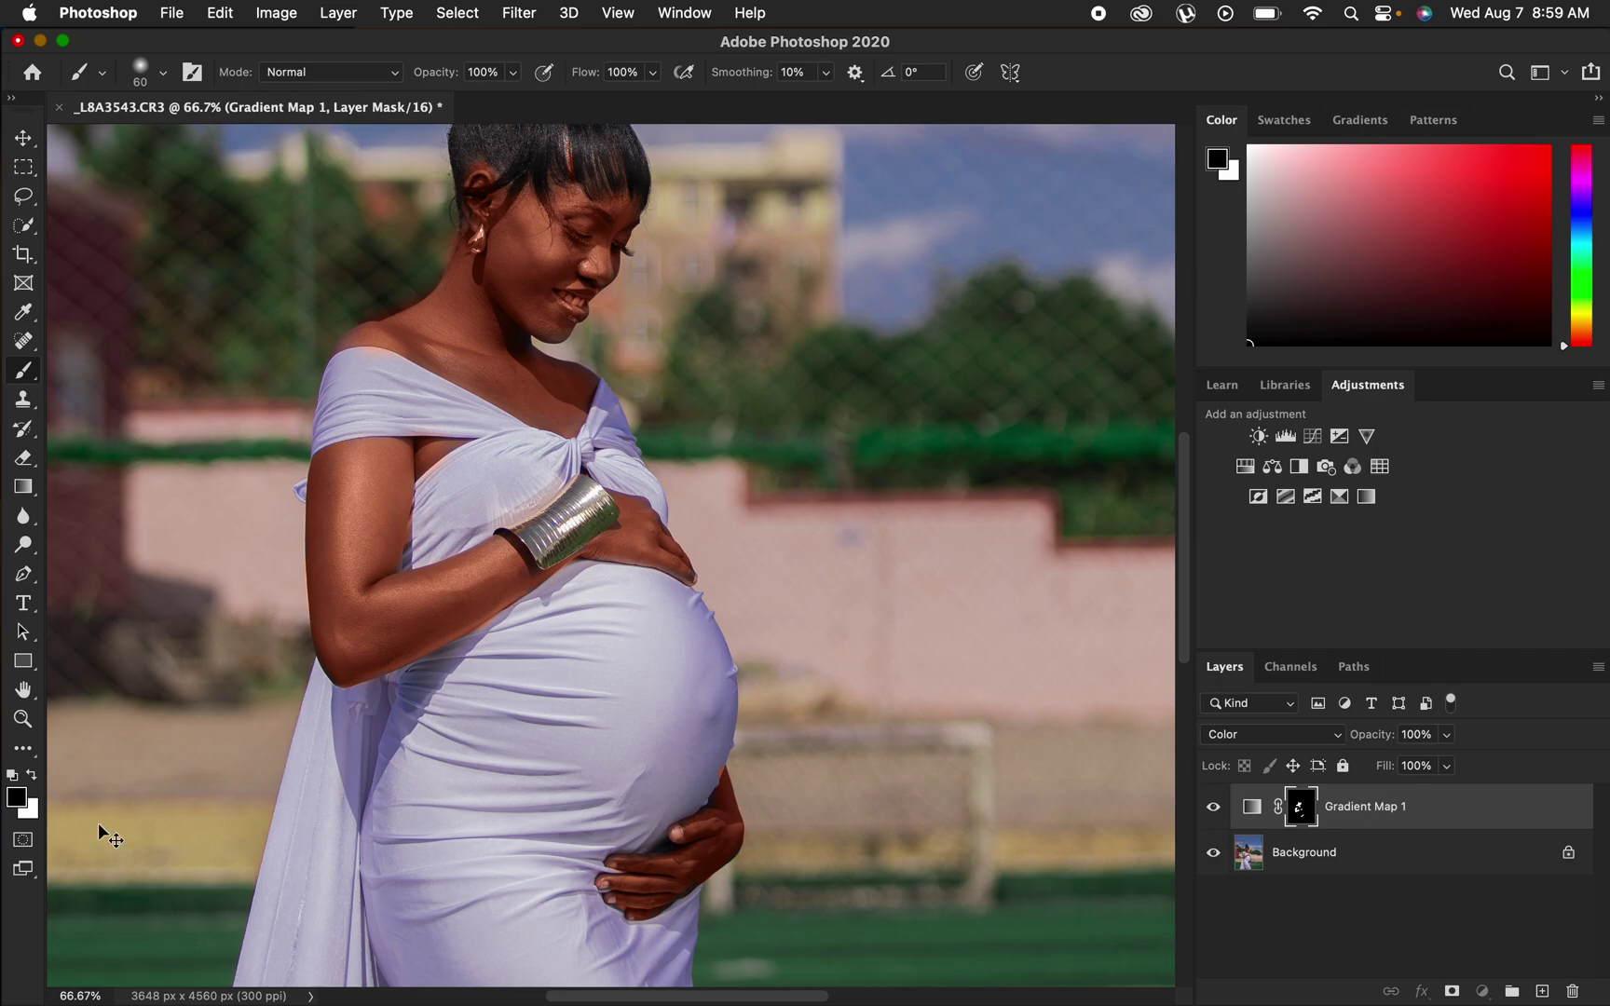
key(super+plus)
key(super+plus)
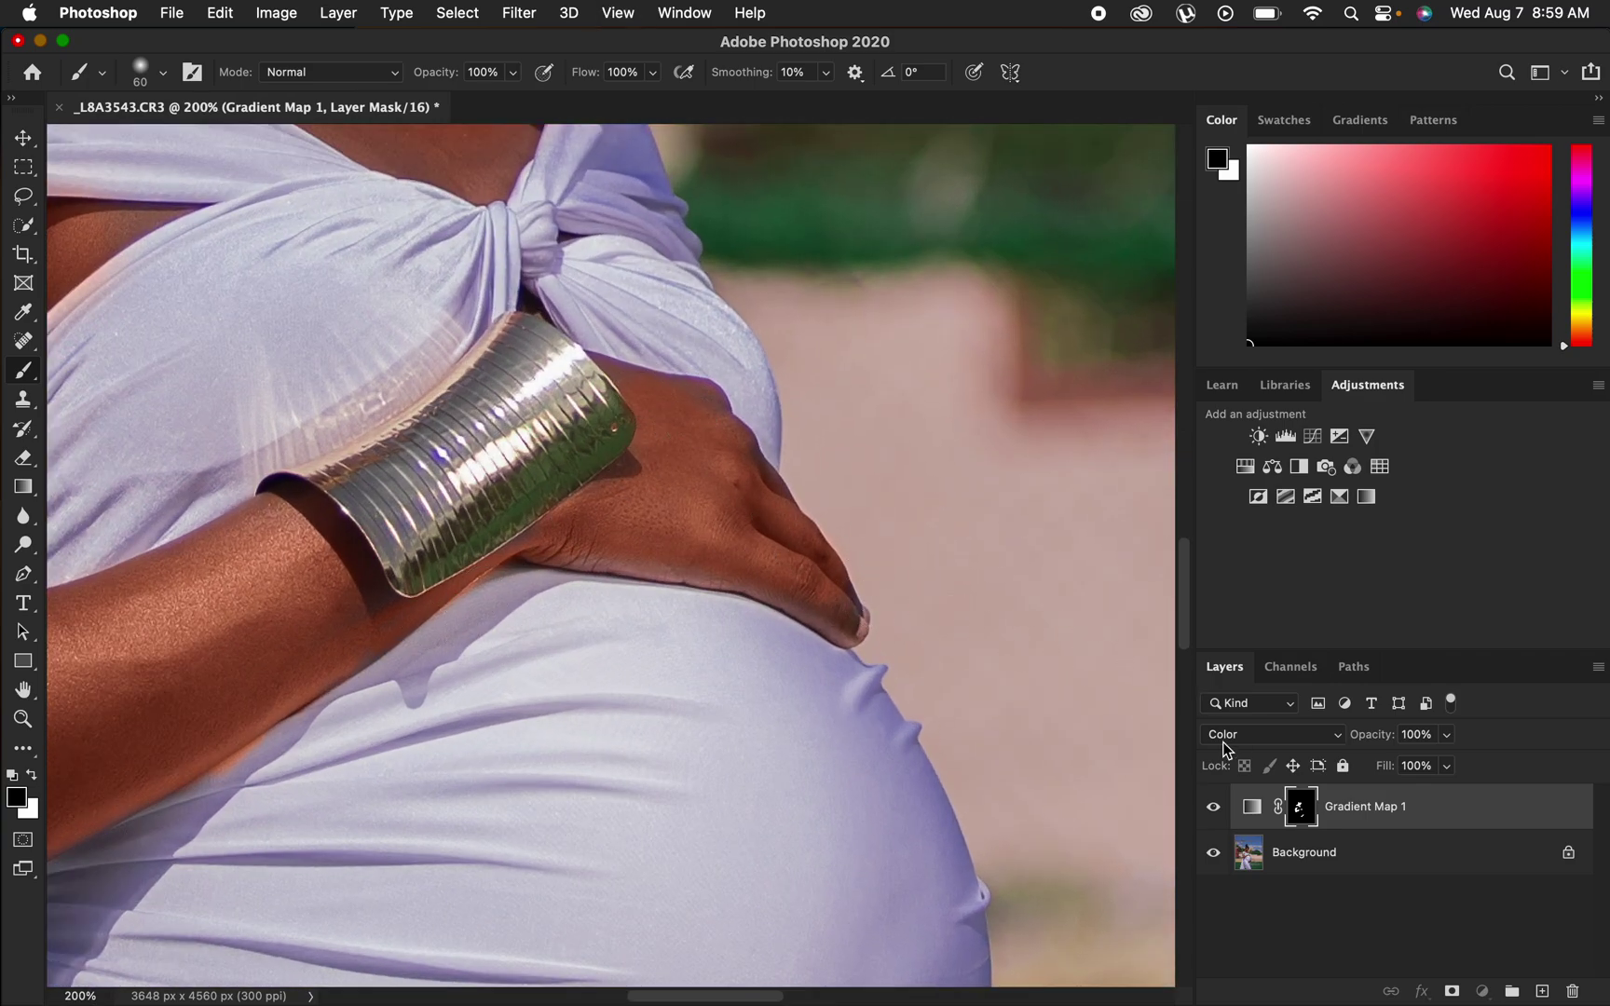
scroll(508, 349, left, 10)
scroll(508, 349, up, 3)
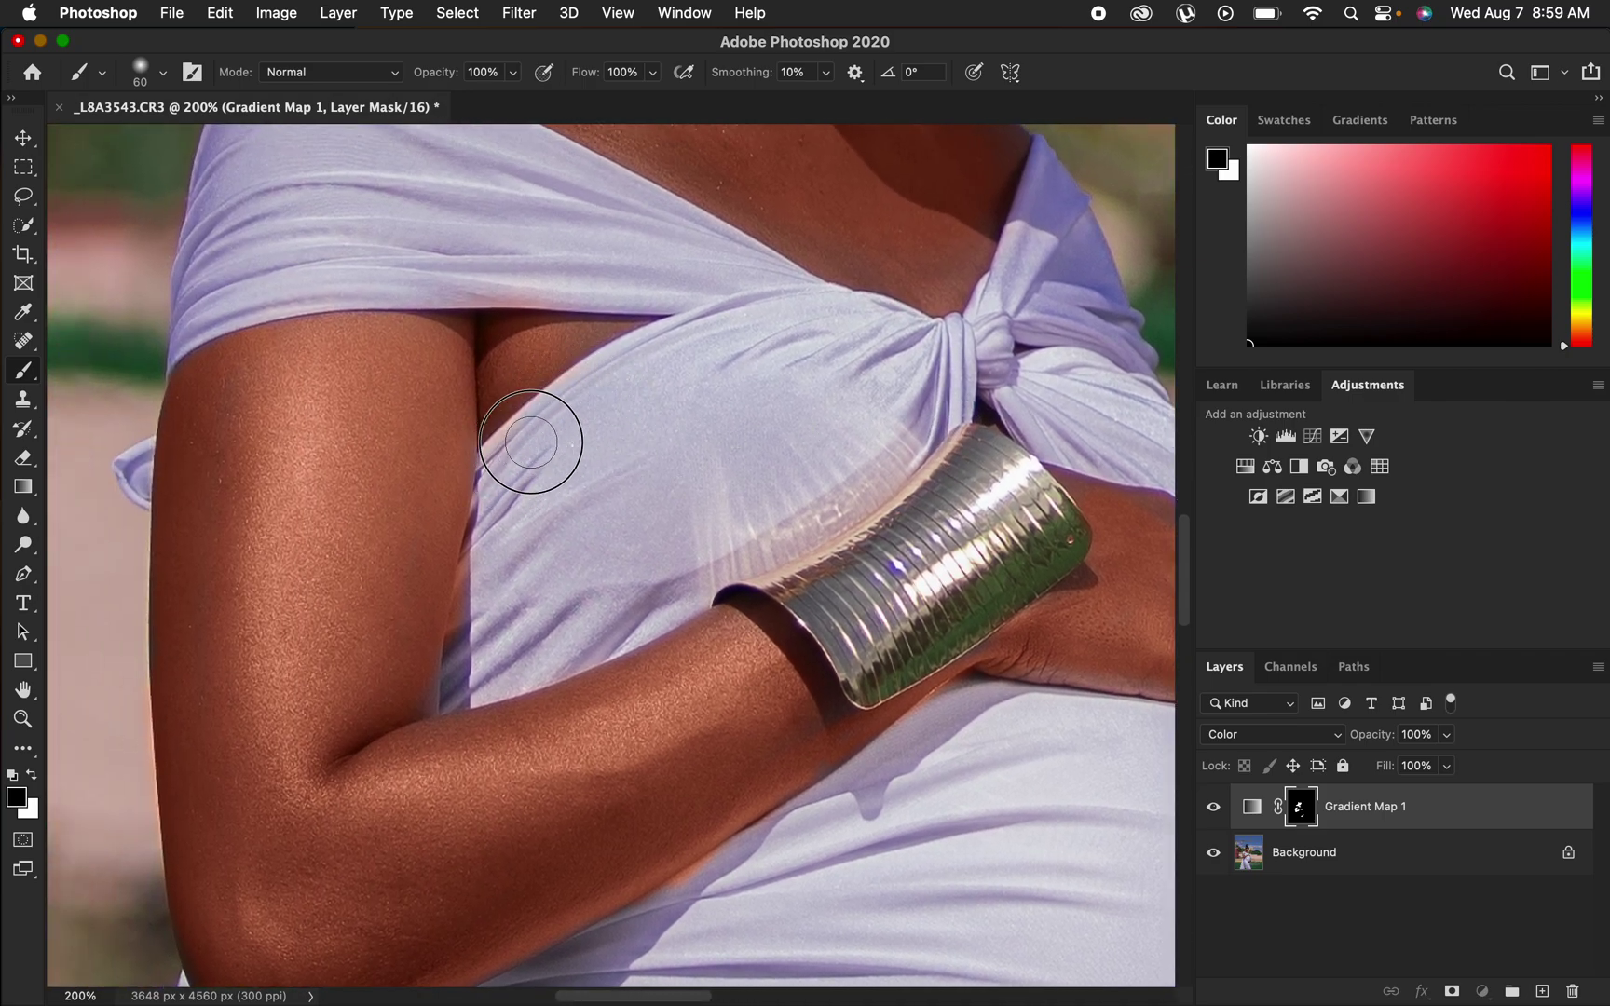
drag(501, 556, 485, 657)
Paint white on the Gradient Map 1 mask along the upper arm's outer edge, the underarm skin and the chest beside the neckline.
click(36, 776)
mouse_move(213, 619)
mouse_down()
mouse_move(205, 563)
mouse_move(206, 577)
mouse_move(249, 400)
mouse_up()
drag(561, 345, 582, 338)
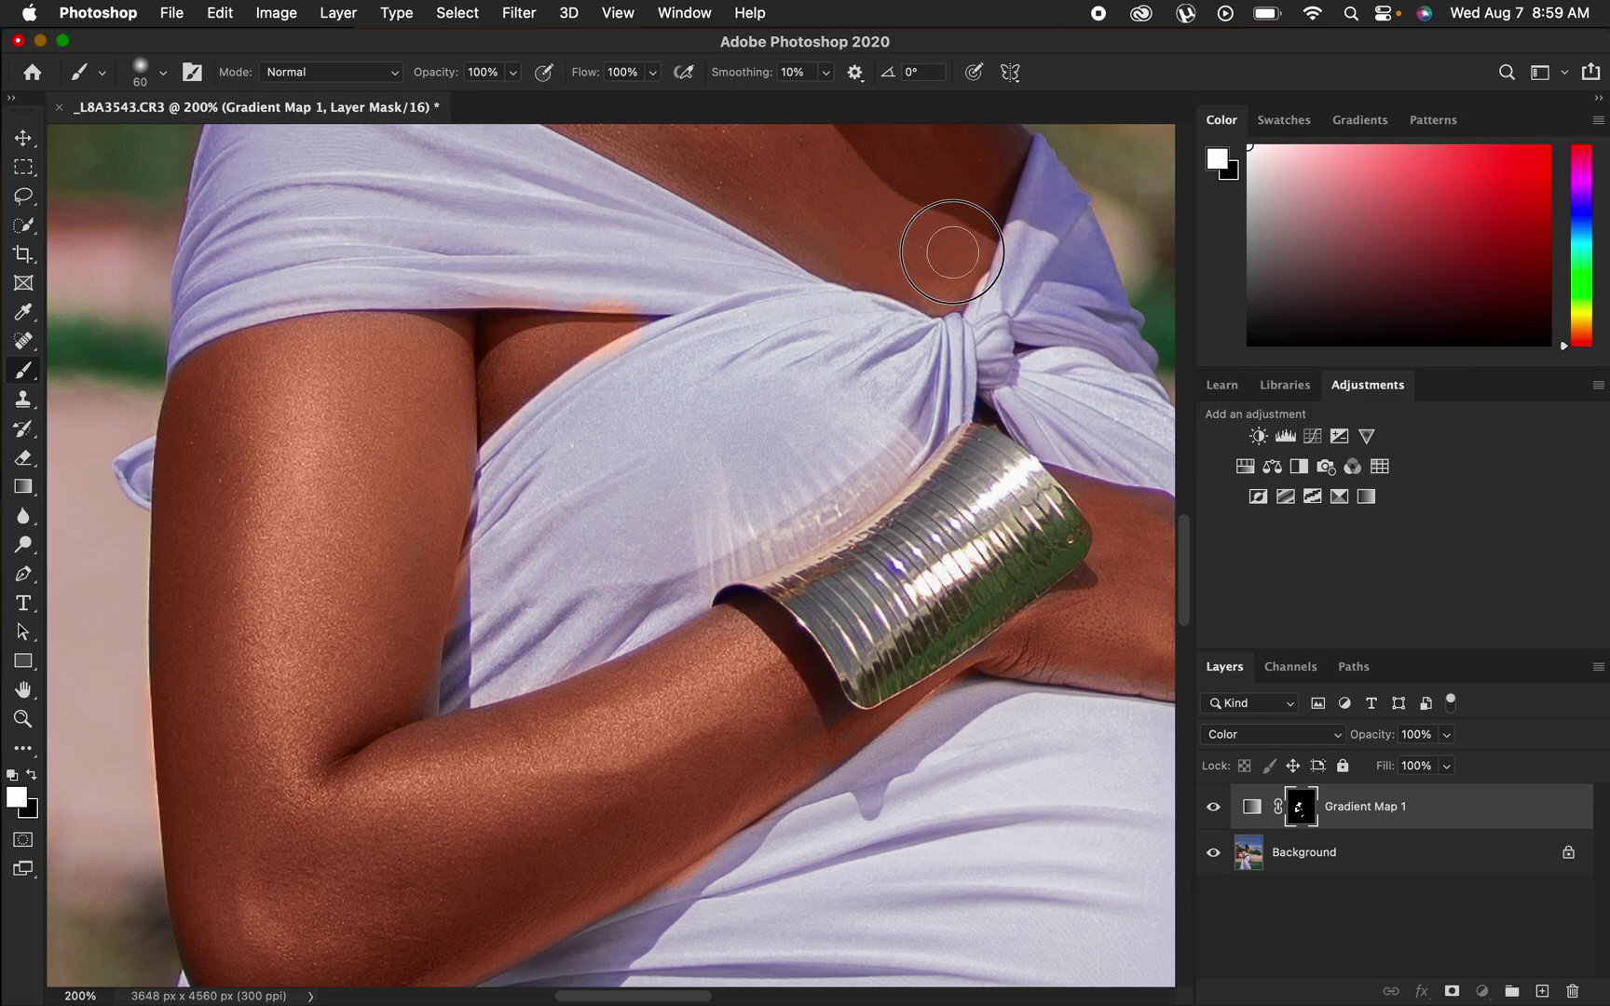
click(792, 218)
mouse_move(792, 218)
mouse_down()
mouse_move(684, 150)
mouse_move(703, 154)
mouse_move(610, 130)
mouse_up()
Paint black on the mask along the dress edges around the underarm gap and in the background behind the neck and shoulder.
key(x)
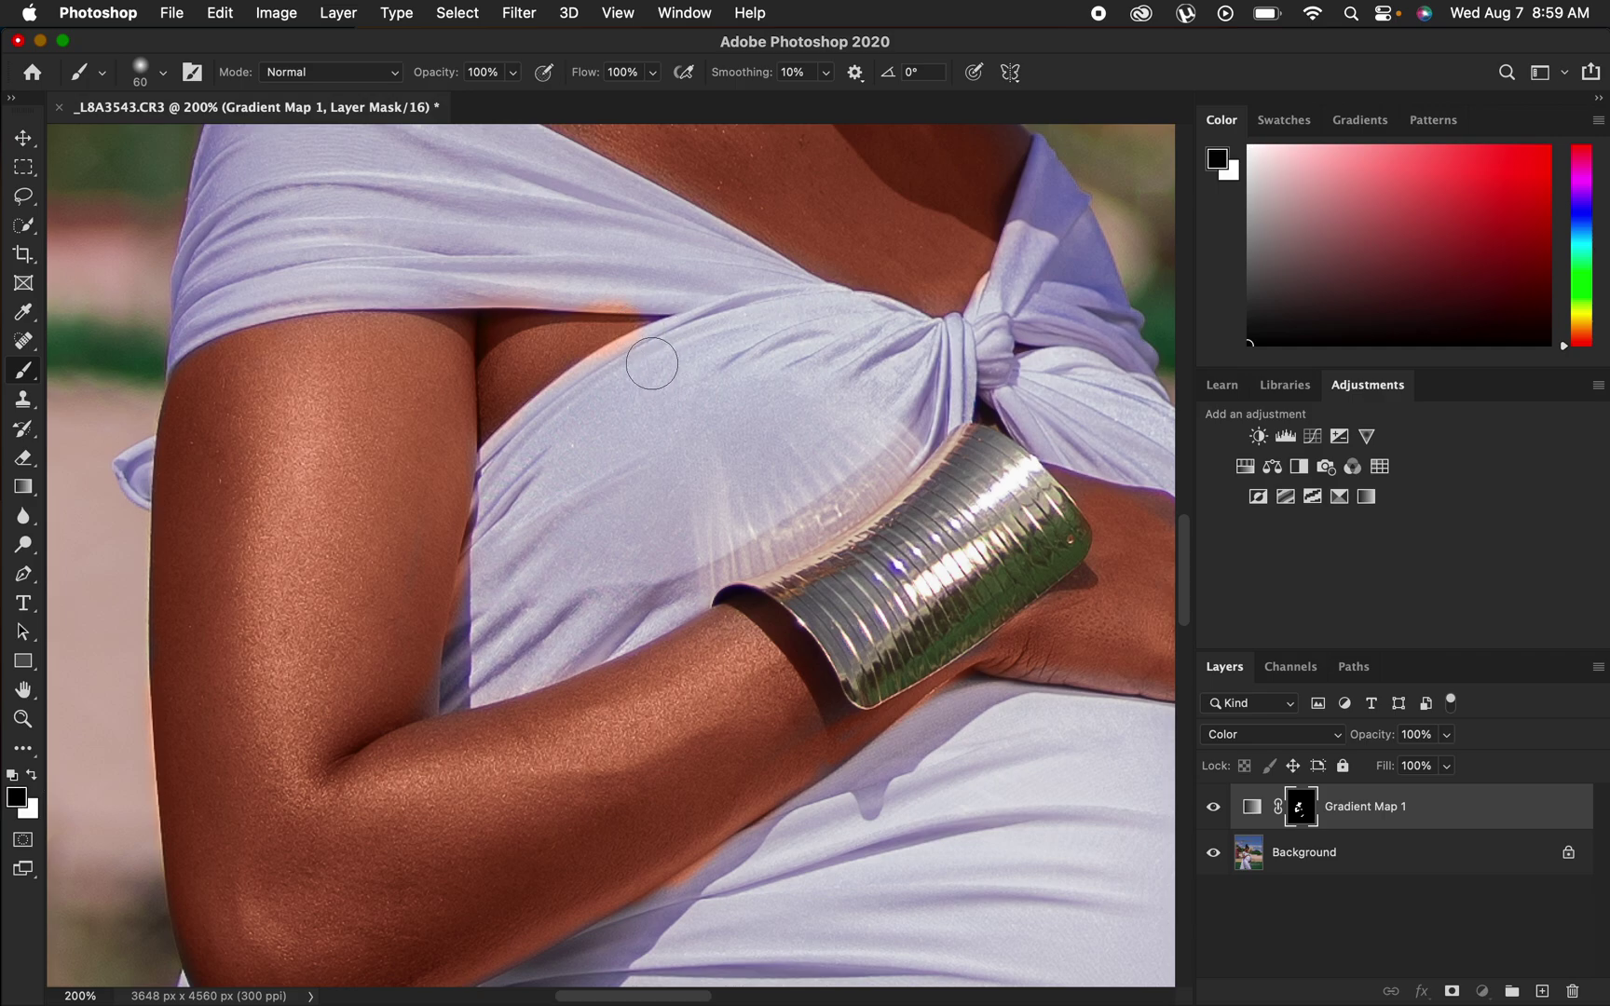
mouse_move(627, 366)
mouse_down()
mouse_move(590, 402)
mouse_move(580, 383)
mouse_move(630, 272)
mouse_move(629, 288)
mouse_move(486, 269)
mouse_up()
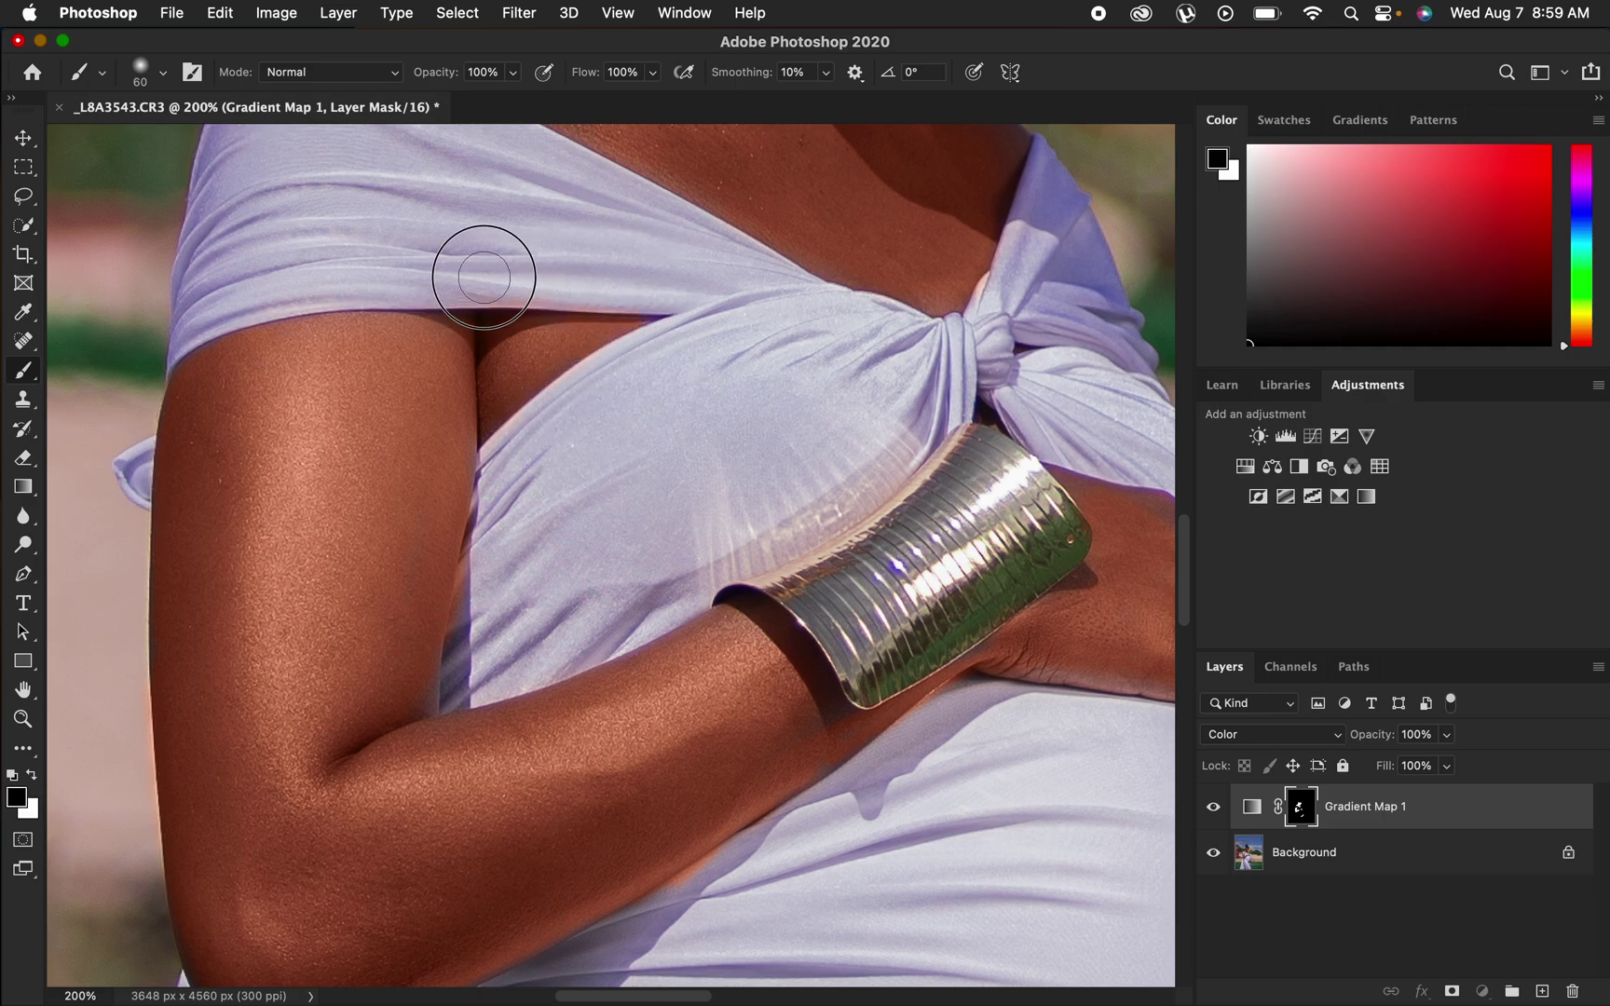
mouse_move(841, 295)
mouse_down()
mouse_move(866, 331)
mouse_move(769, 683)
mouse_move(807, 856)
mouse_up()
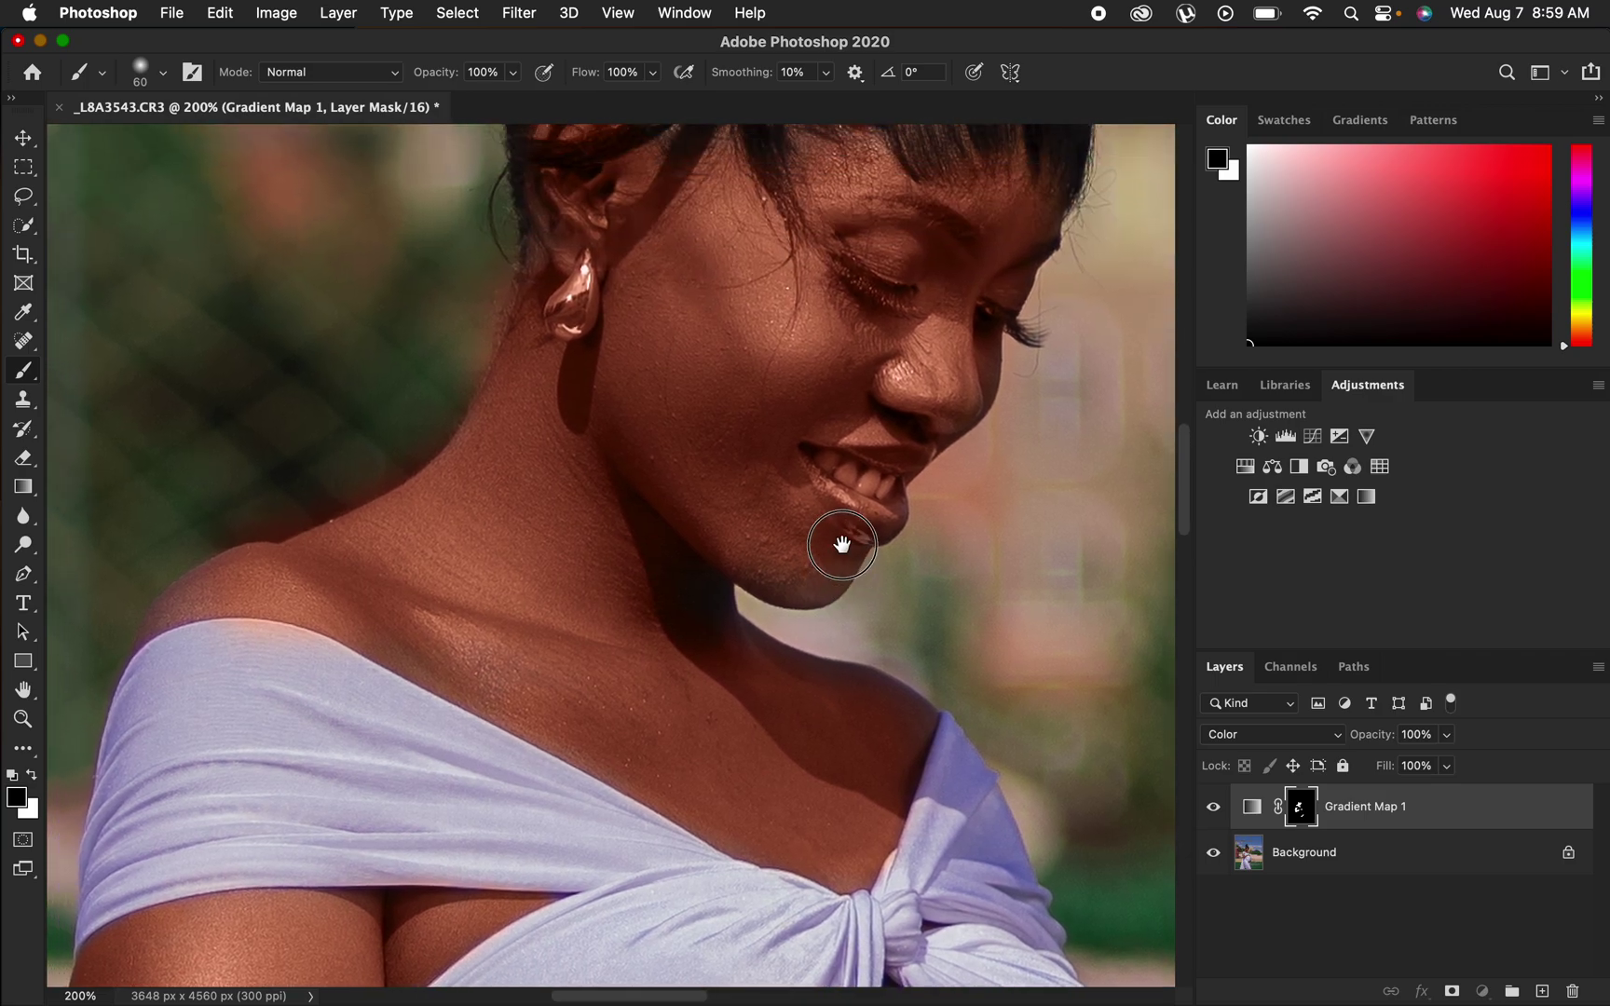
mouse_move(317, 478)
mouse_down()
mouse_move(392, 452)
mouse_move(352, 482)
mouse_move(262, 501)
mouse_move(272, 511)
mouse_move(393, 434)
mouse_move(505, 249)
mouse_up()
Shrink the brush to 9 px and paint black on the mask over the earring, lips and teeth, eyelashes and eyebrow.
key(bracketleft)
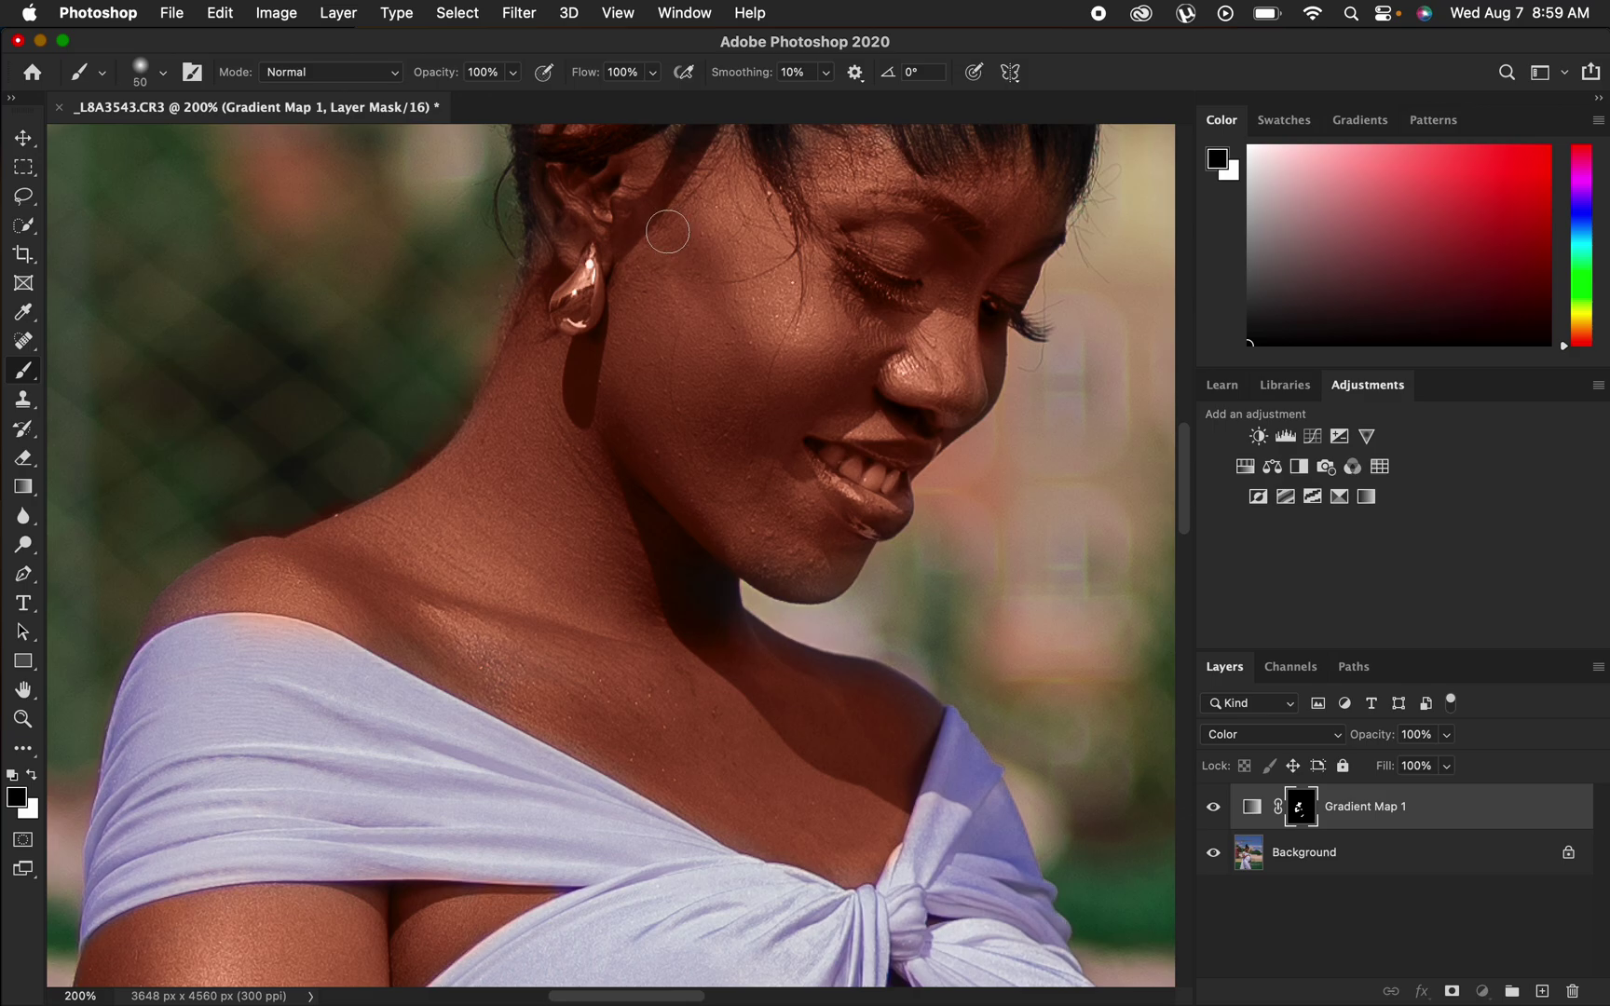
mouse_move(583, 311)
mouse_down()
mouse_move(589, 267)
mouse_move(559, 314)
mouse_move(587, 278)
mouse_move(576, 289)
mouse_up()
mouse_move(866, 470)
mouse_down()
mouse_move(838, 466)
mouse_move(888, 485)
mouse_move(843, 479)
mouse_move(861, 503)
mouse_move(895, 480)
mouse_move(834, 464)
mouse_move(909, 446)
mouse_move(839, 504)
mouse_move(867, 470)
mouse_move(831, 454)
mouse_move(858, 509)
mouse_move(873, 453)
mouse_up()
mouse_move(863, 265)
mouse_down()
mouse_move(914, 289)
mouse_move(868, 268)
mouse_up()
drag(1025, 319, 963, 316)
drag(935, 198, 922, 201)
key(x)
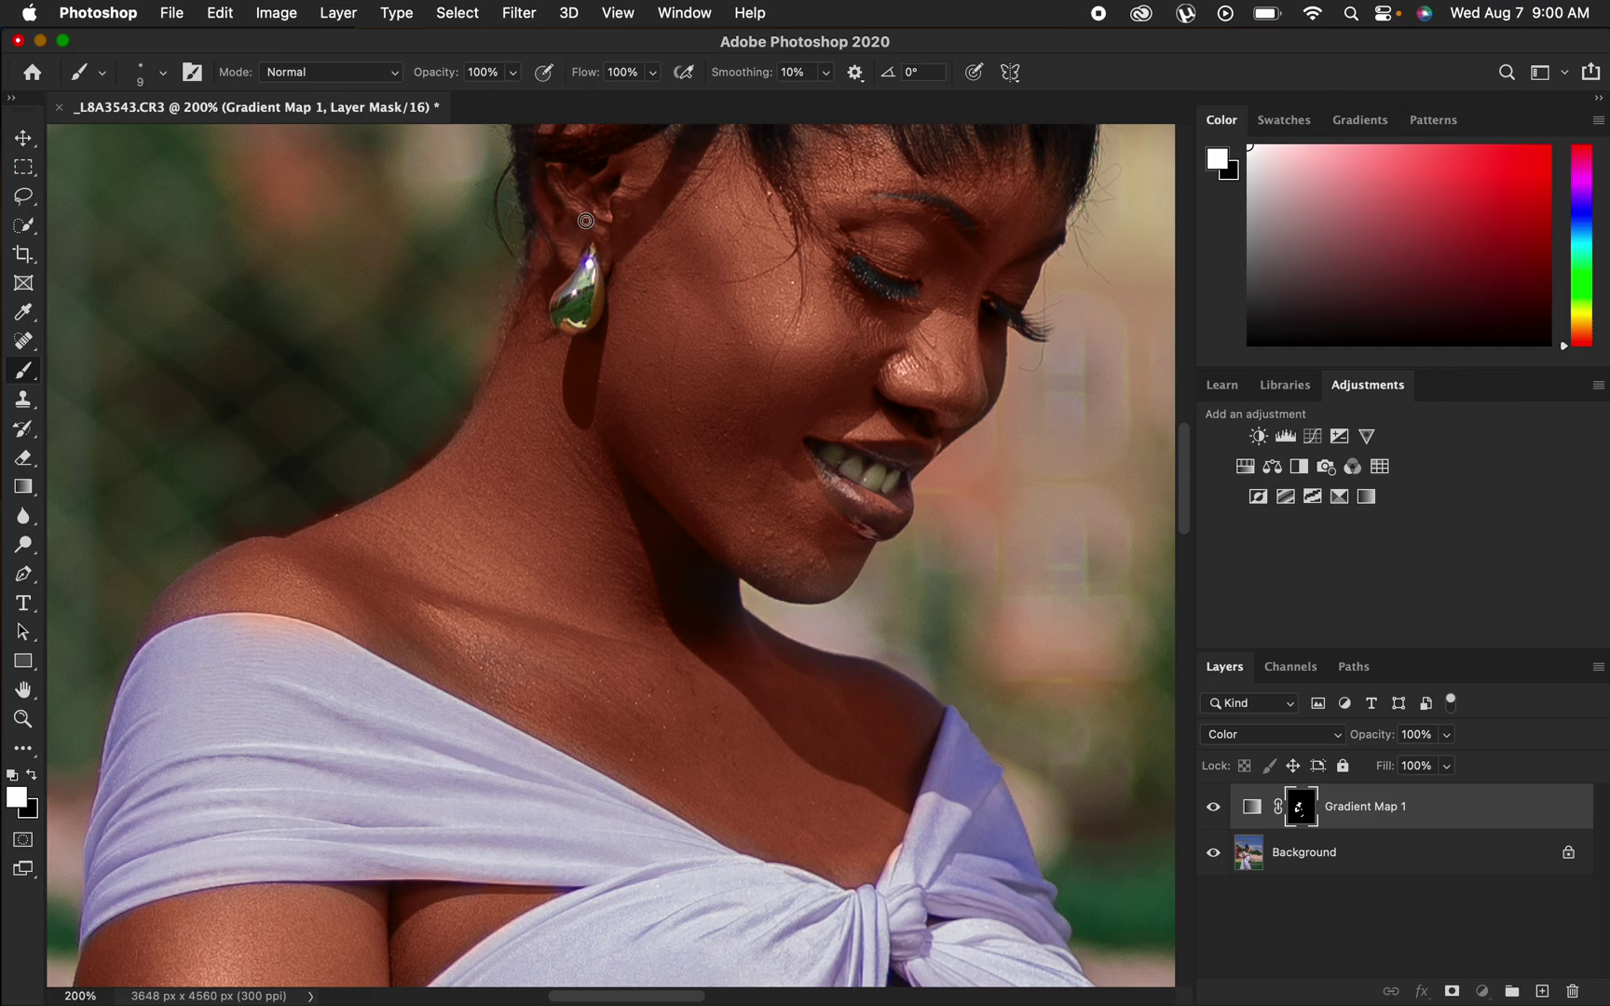
Reduce the Gradient Map 1 layer's opacity to 61%, judging the skin tone against the whole portrait.
key(super+minus)
key(super+minus)
key(super+minus)
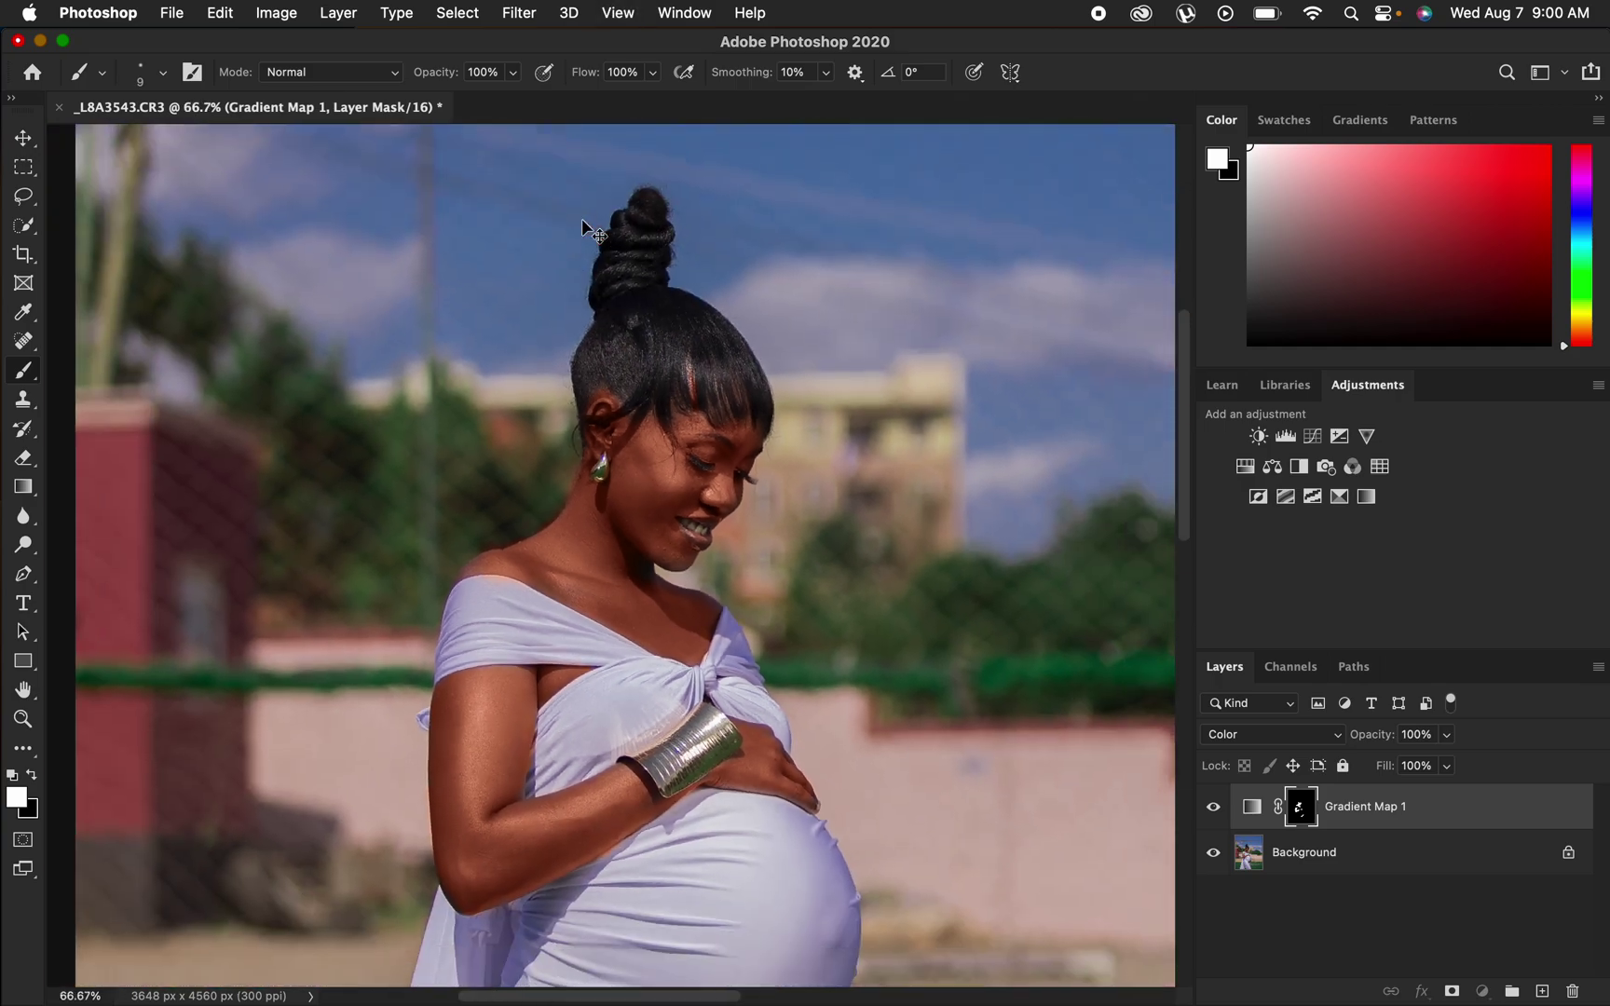
key(super+minus)
key(super+plus)
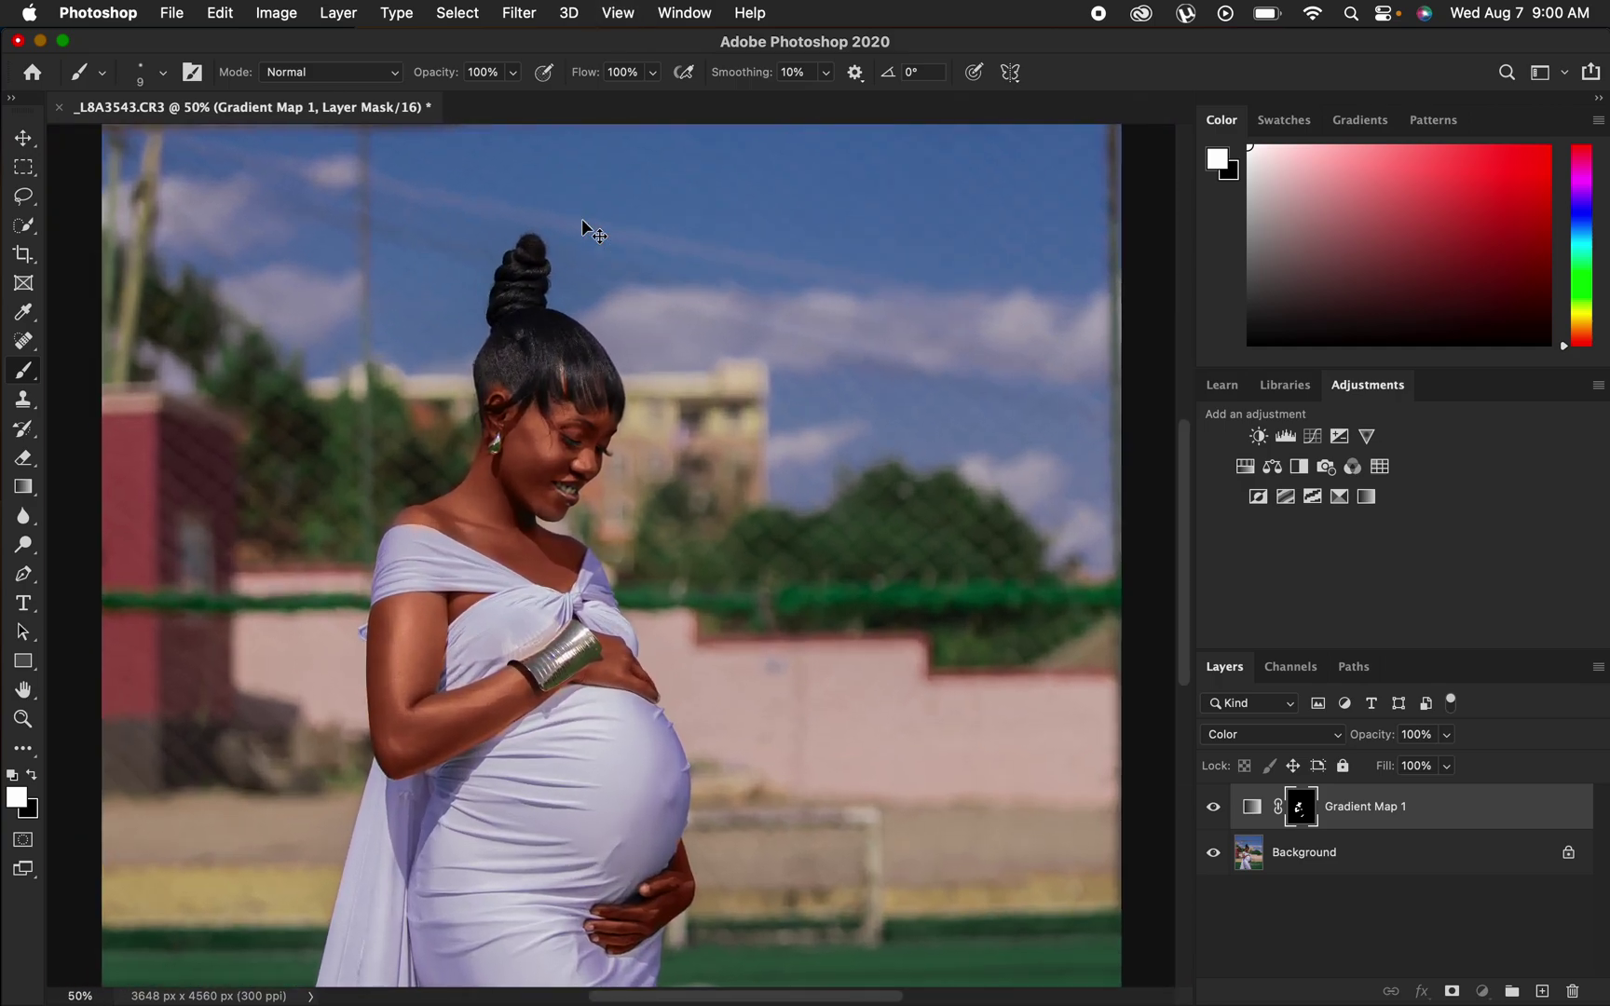
key(super+plus)
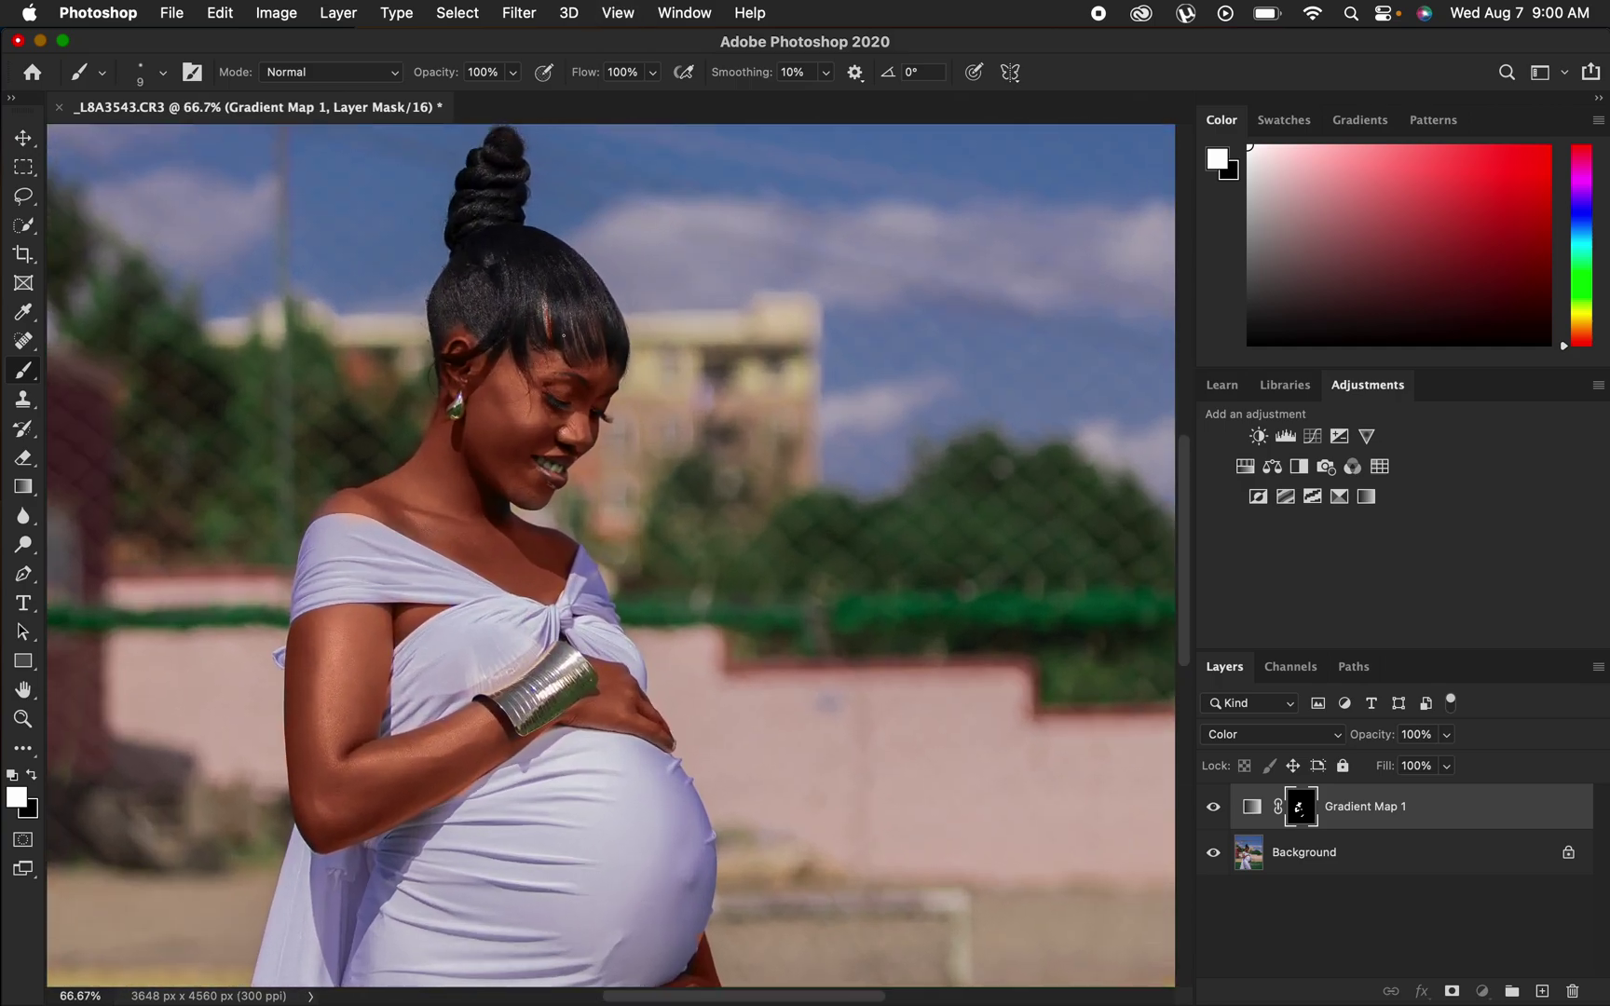
key(x)
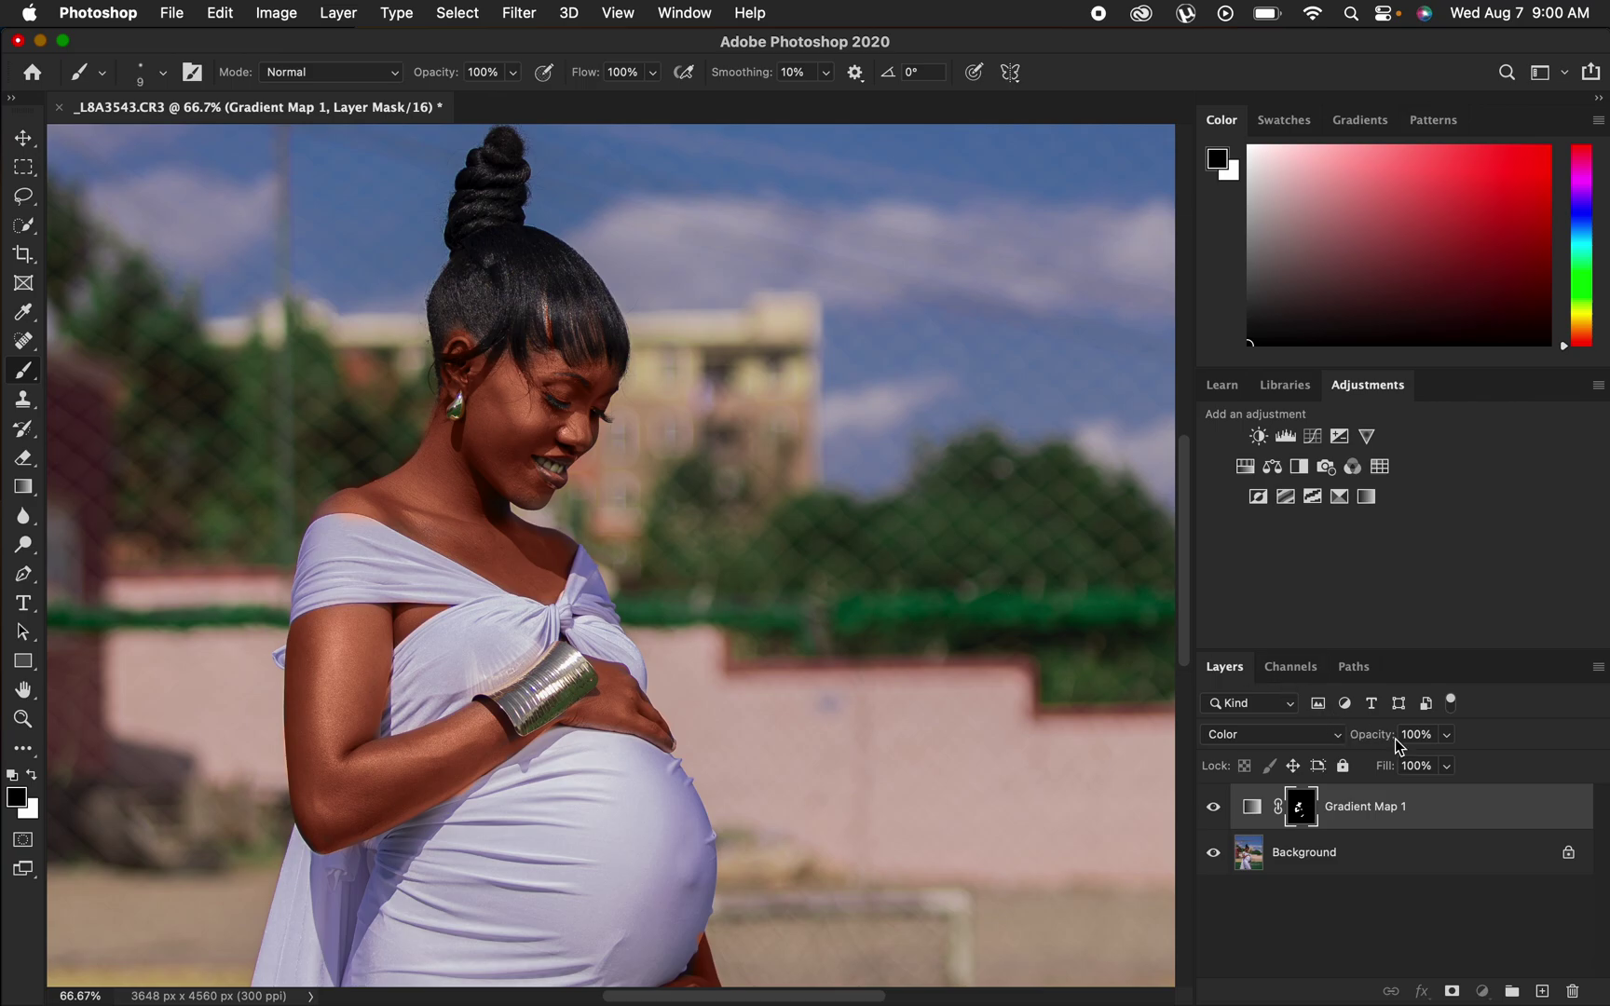
click(1446, 735)
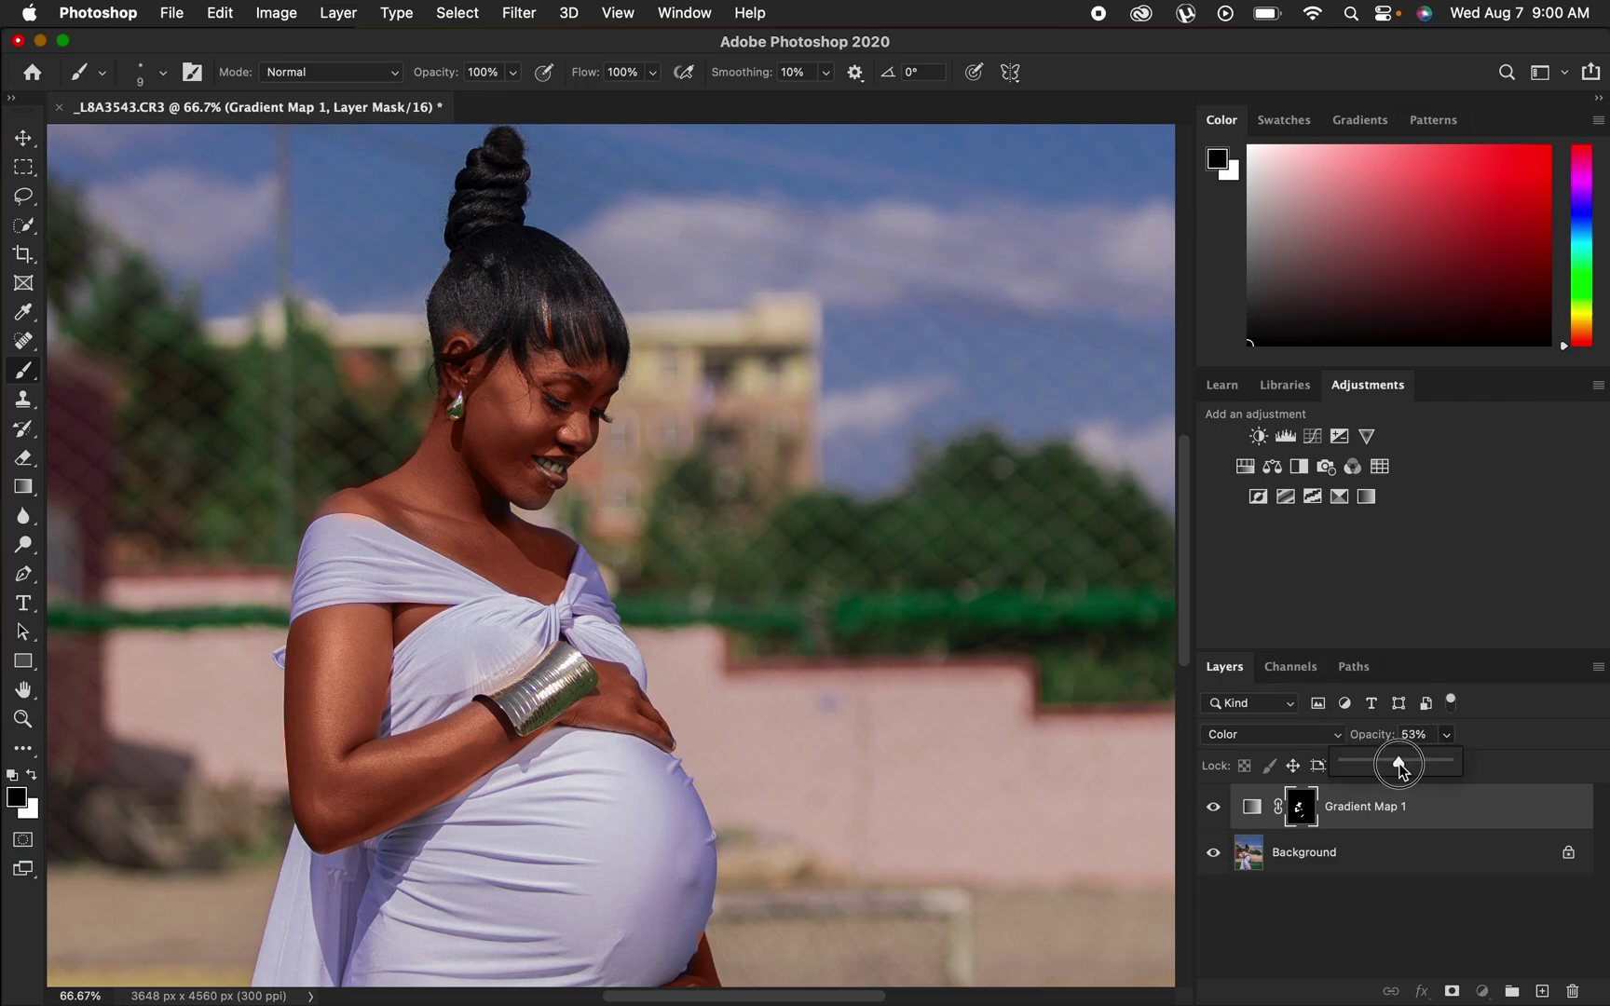
drag(1400, 762, 1418, 764)
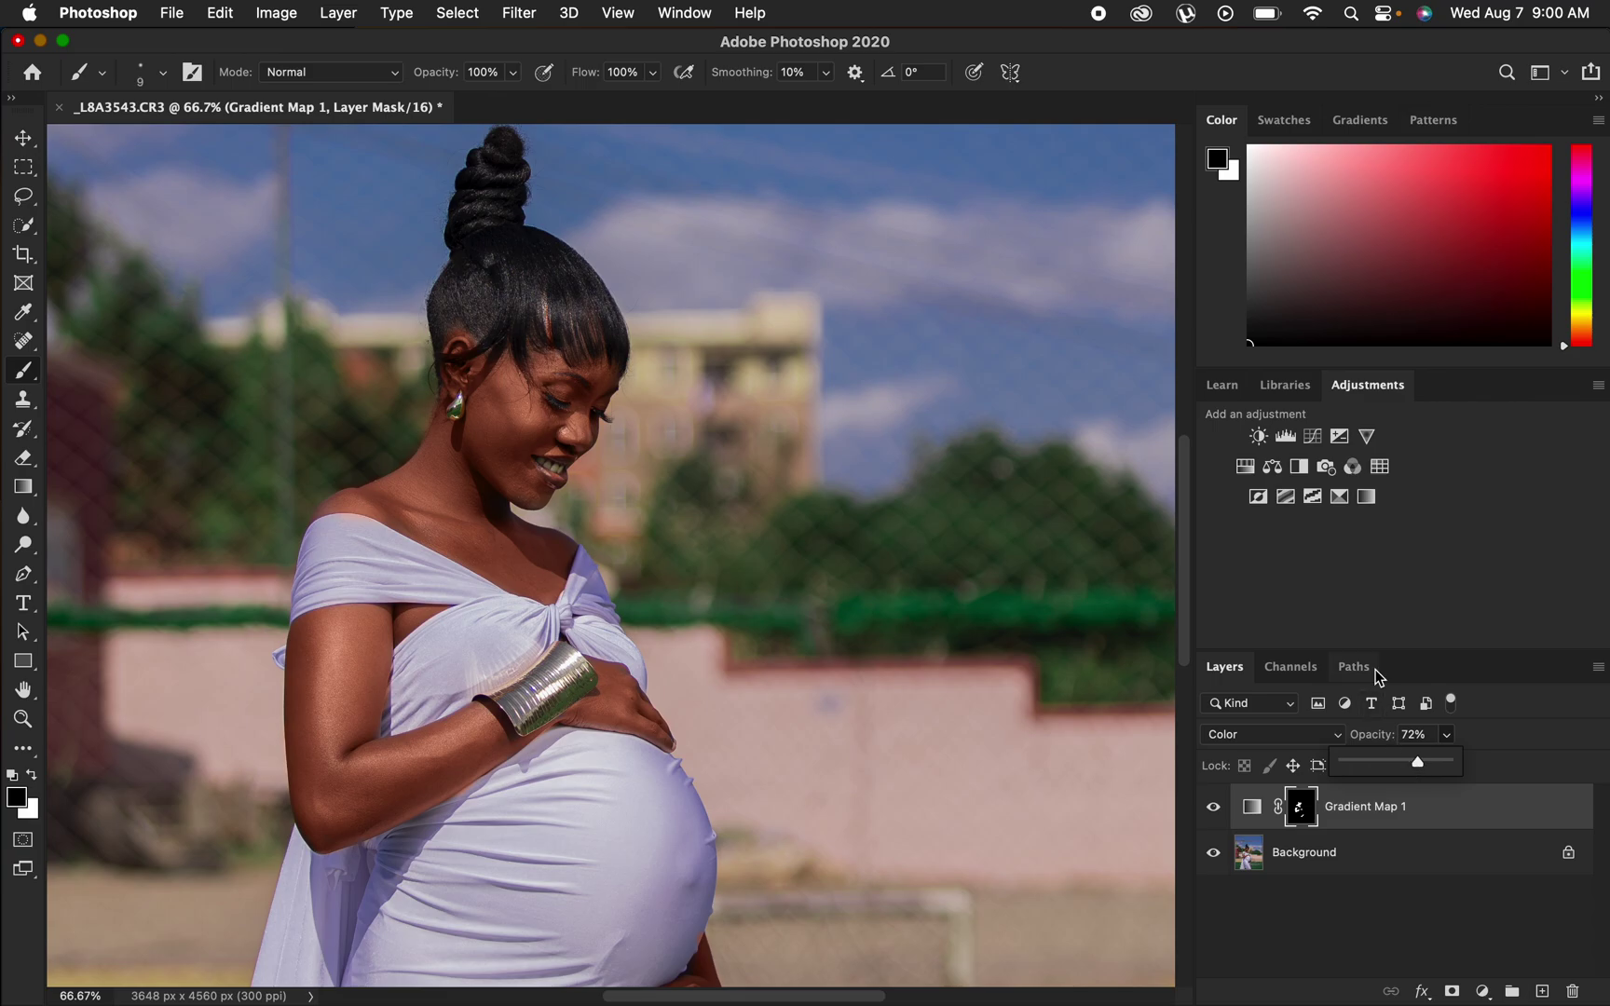
key(super+minus)
key(super+minus)
key(super+minus)
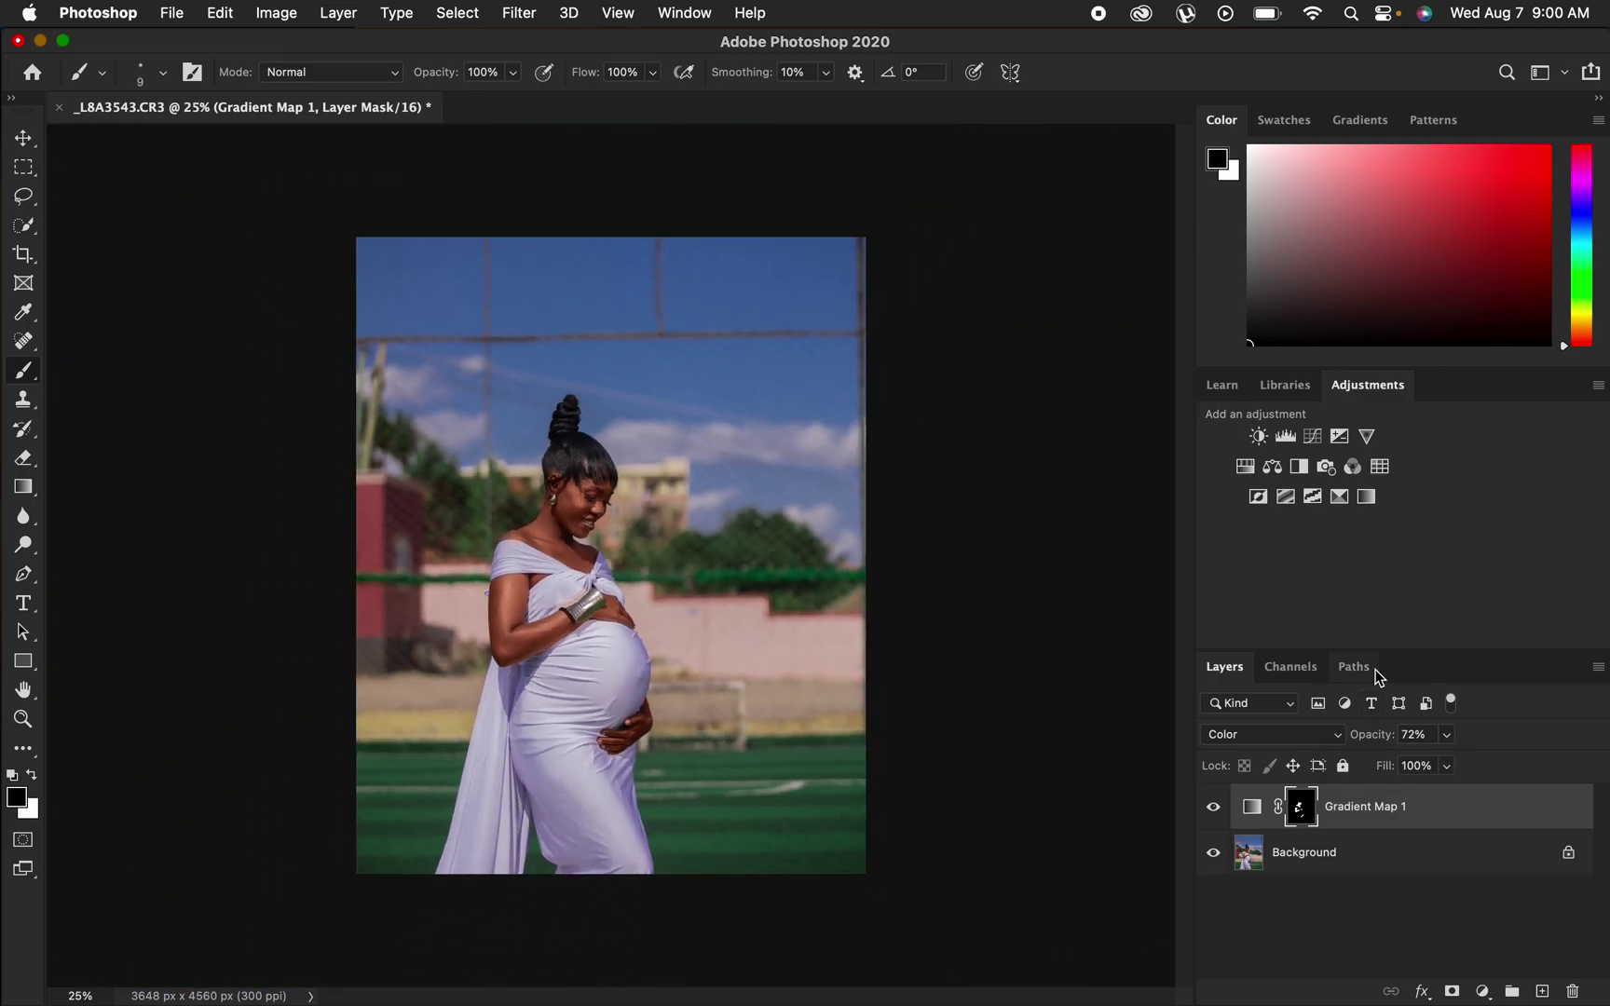
key(super+equal)
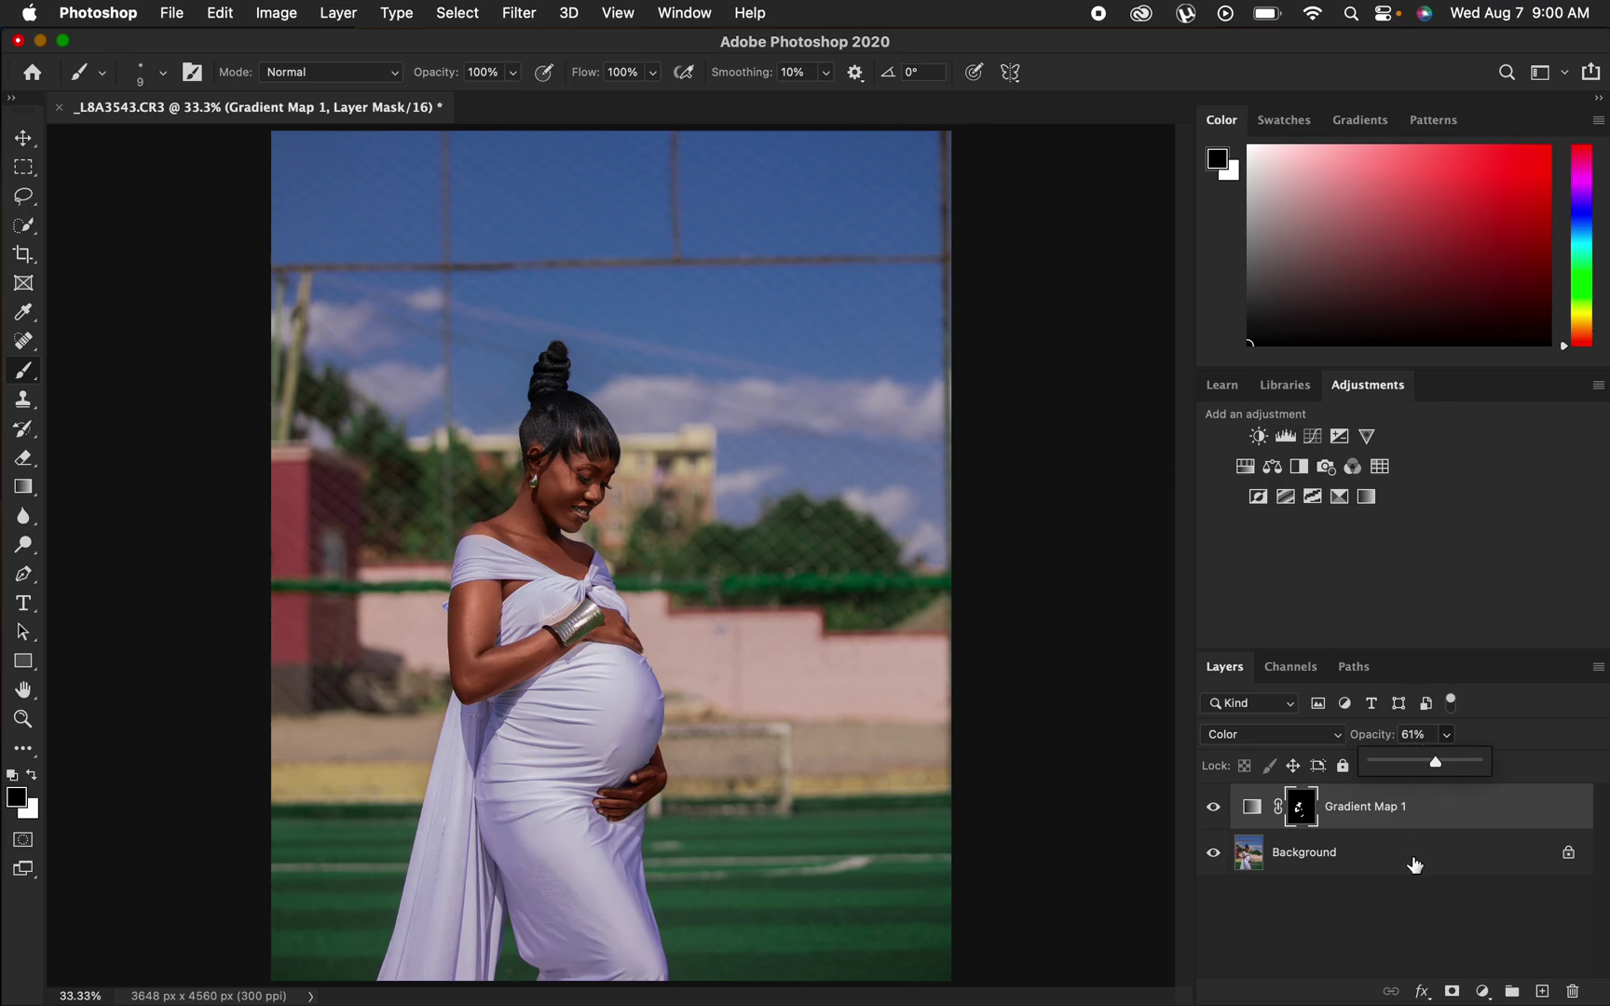
Add a Selective Color adjustment layer and, for Blues, set Yellow to -20% and Black to +15%, and raise Cyan strongly.
click(1481, 991)
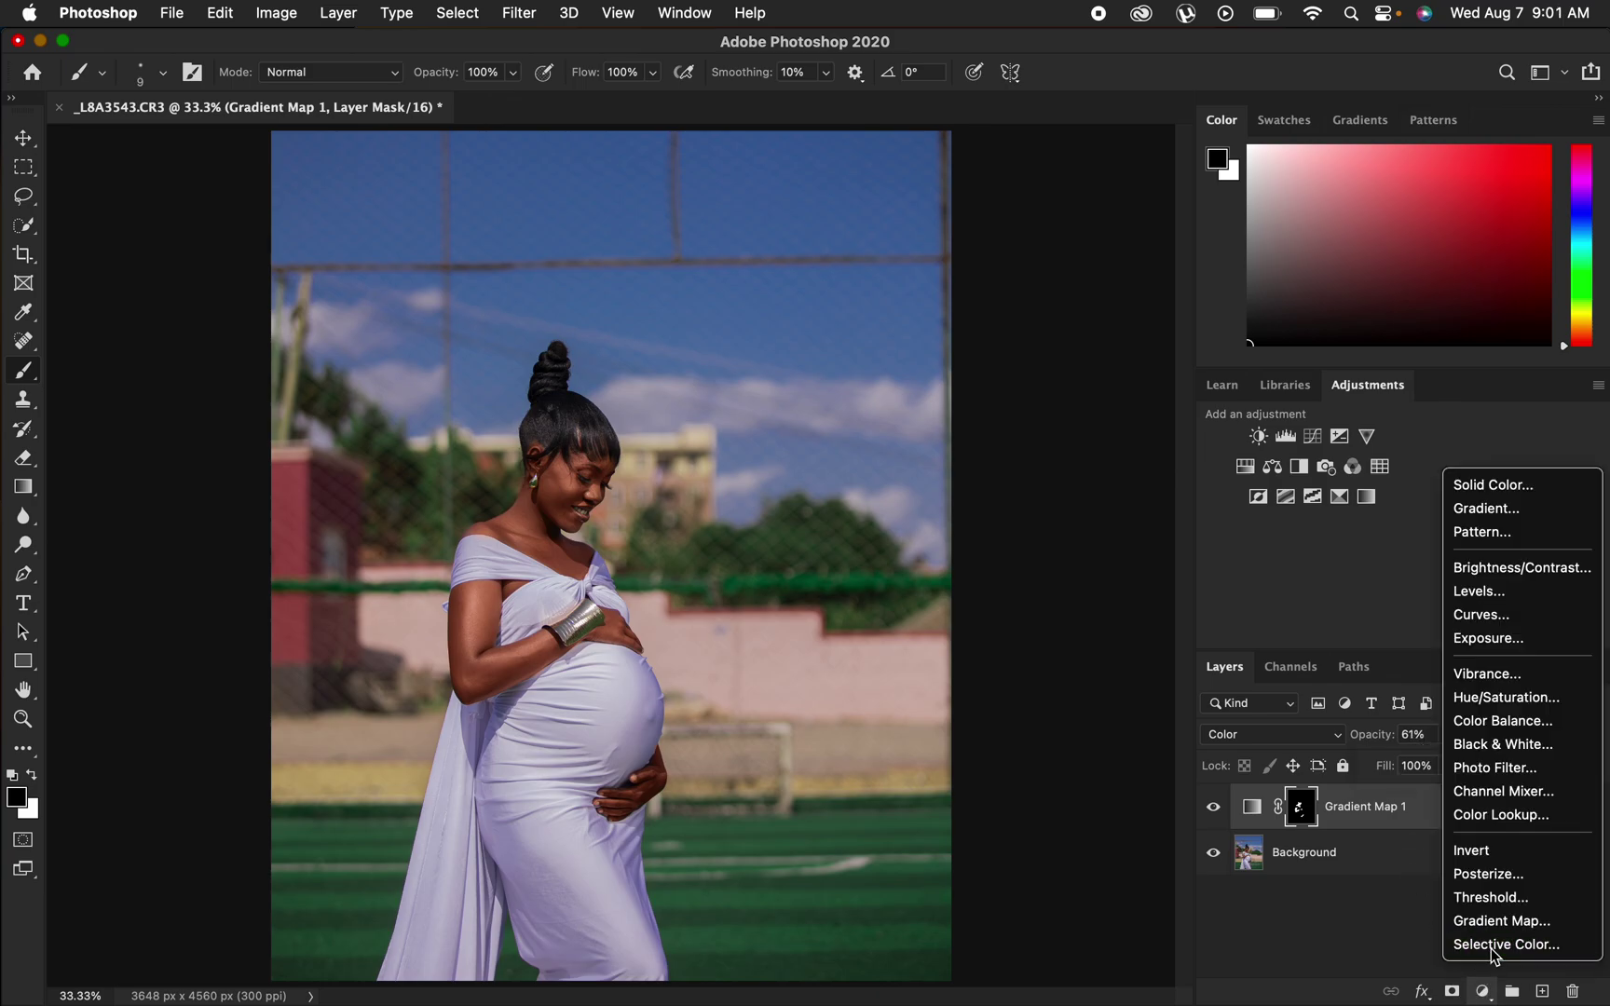
click(1491, 950)
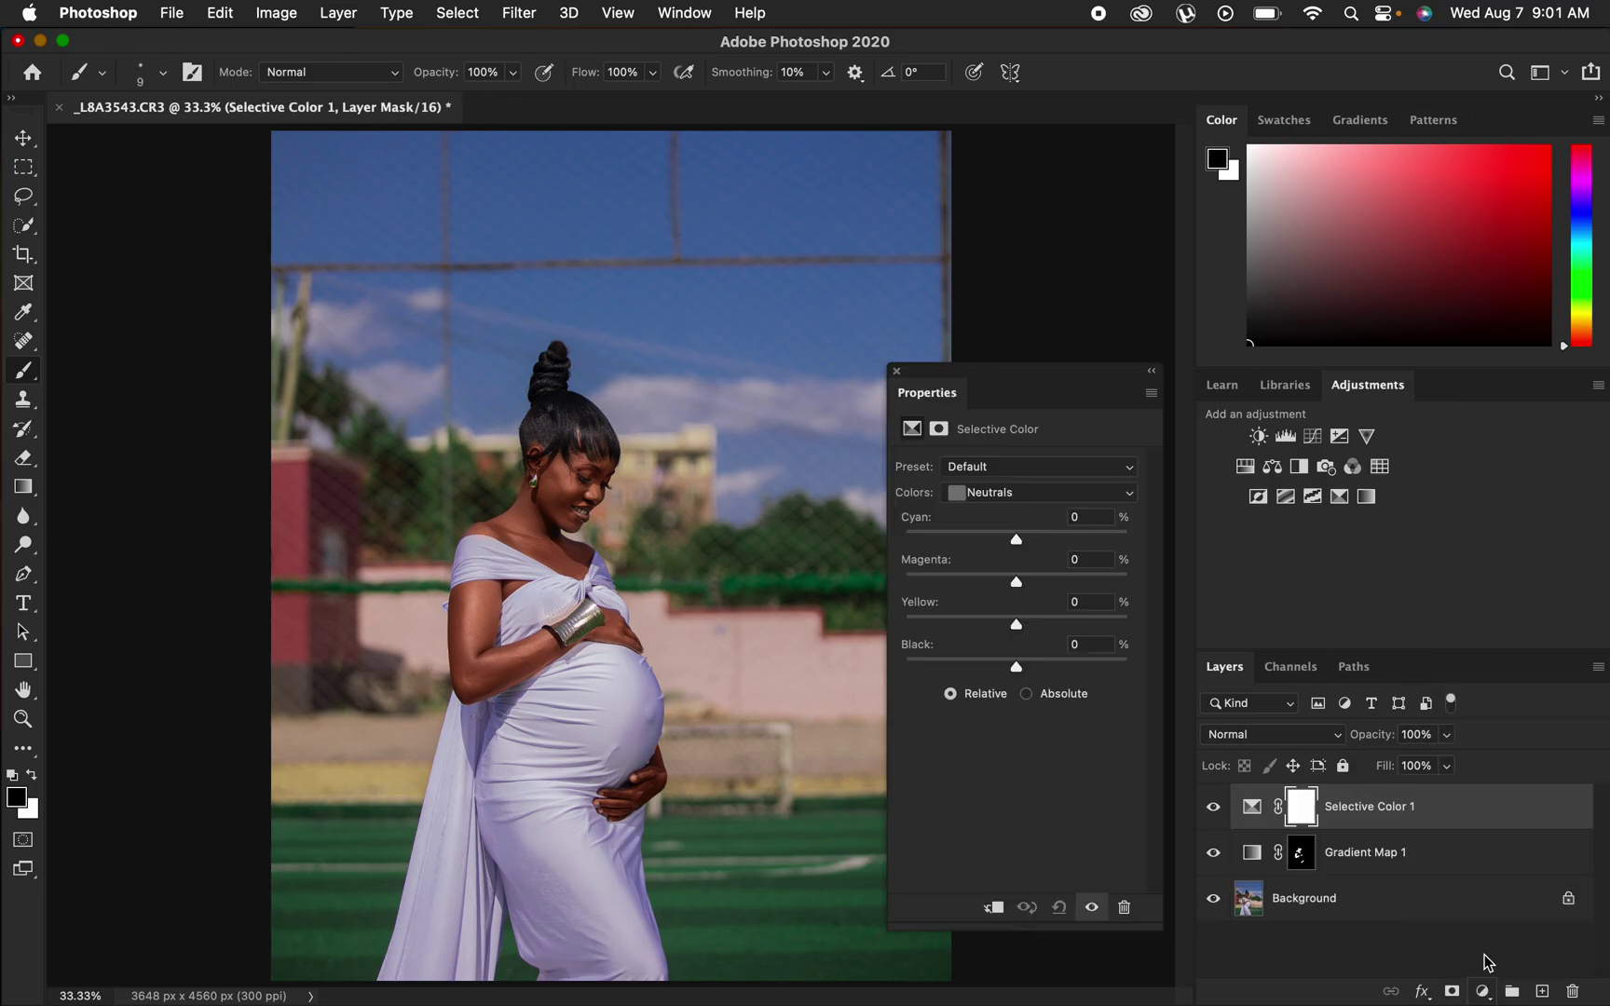
click(1023, 504)
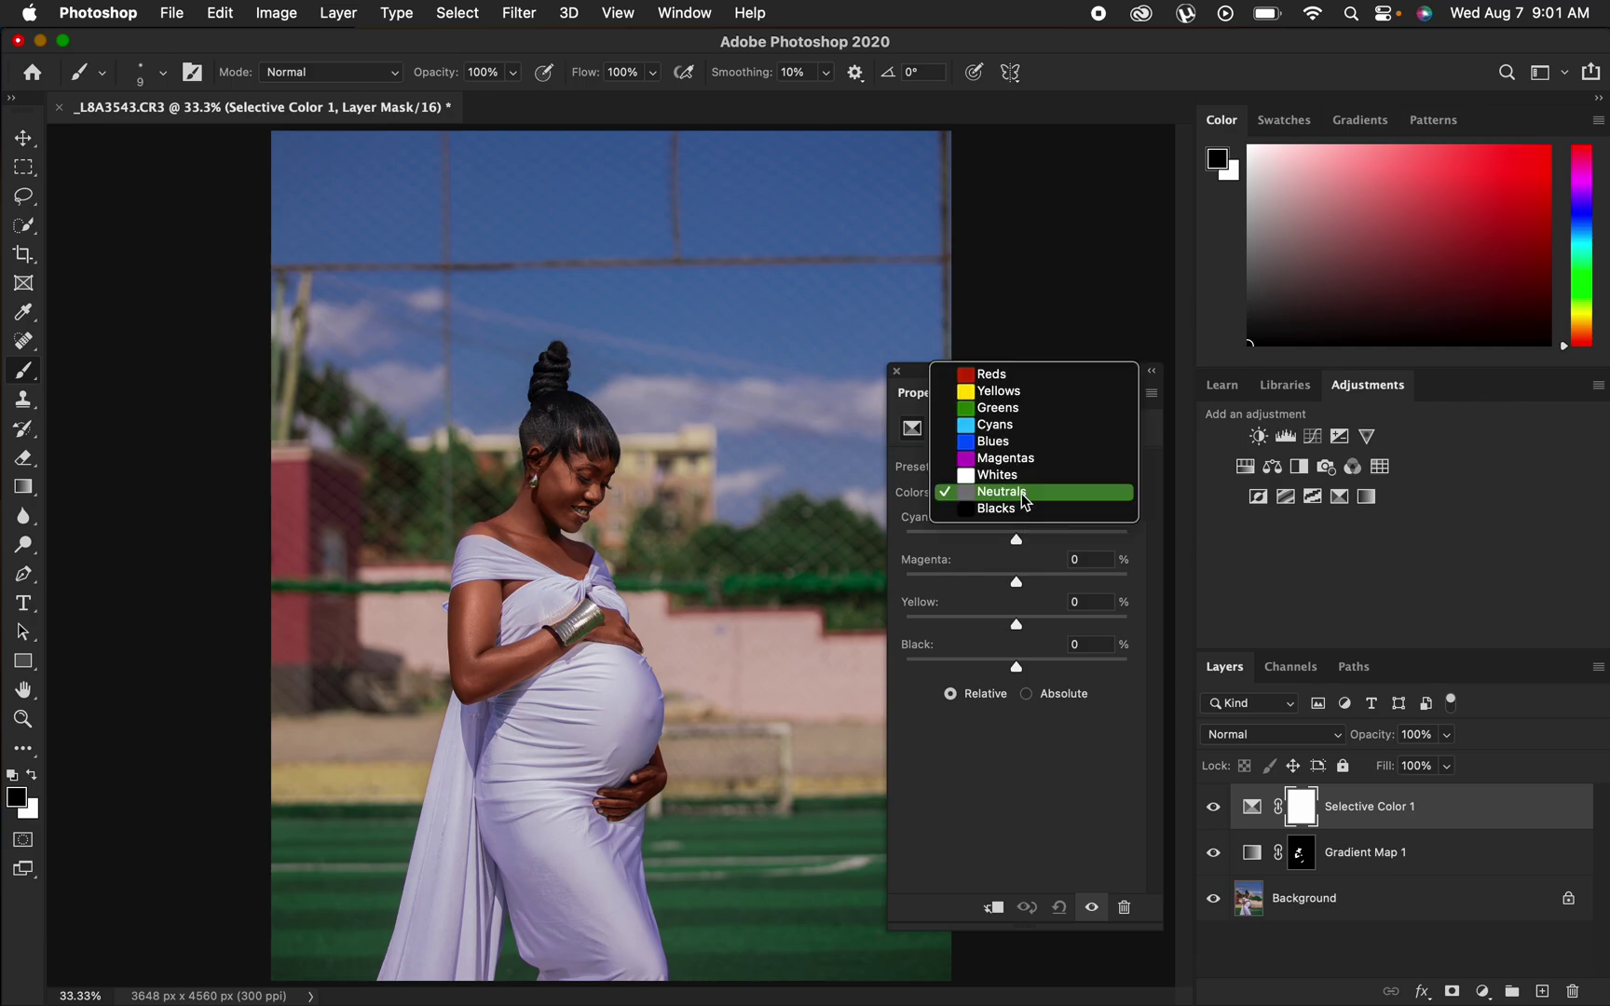
click(1020, 443)
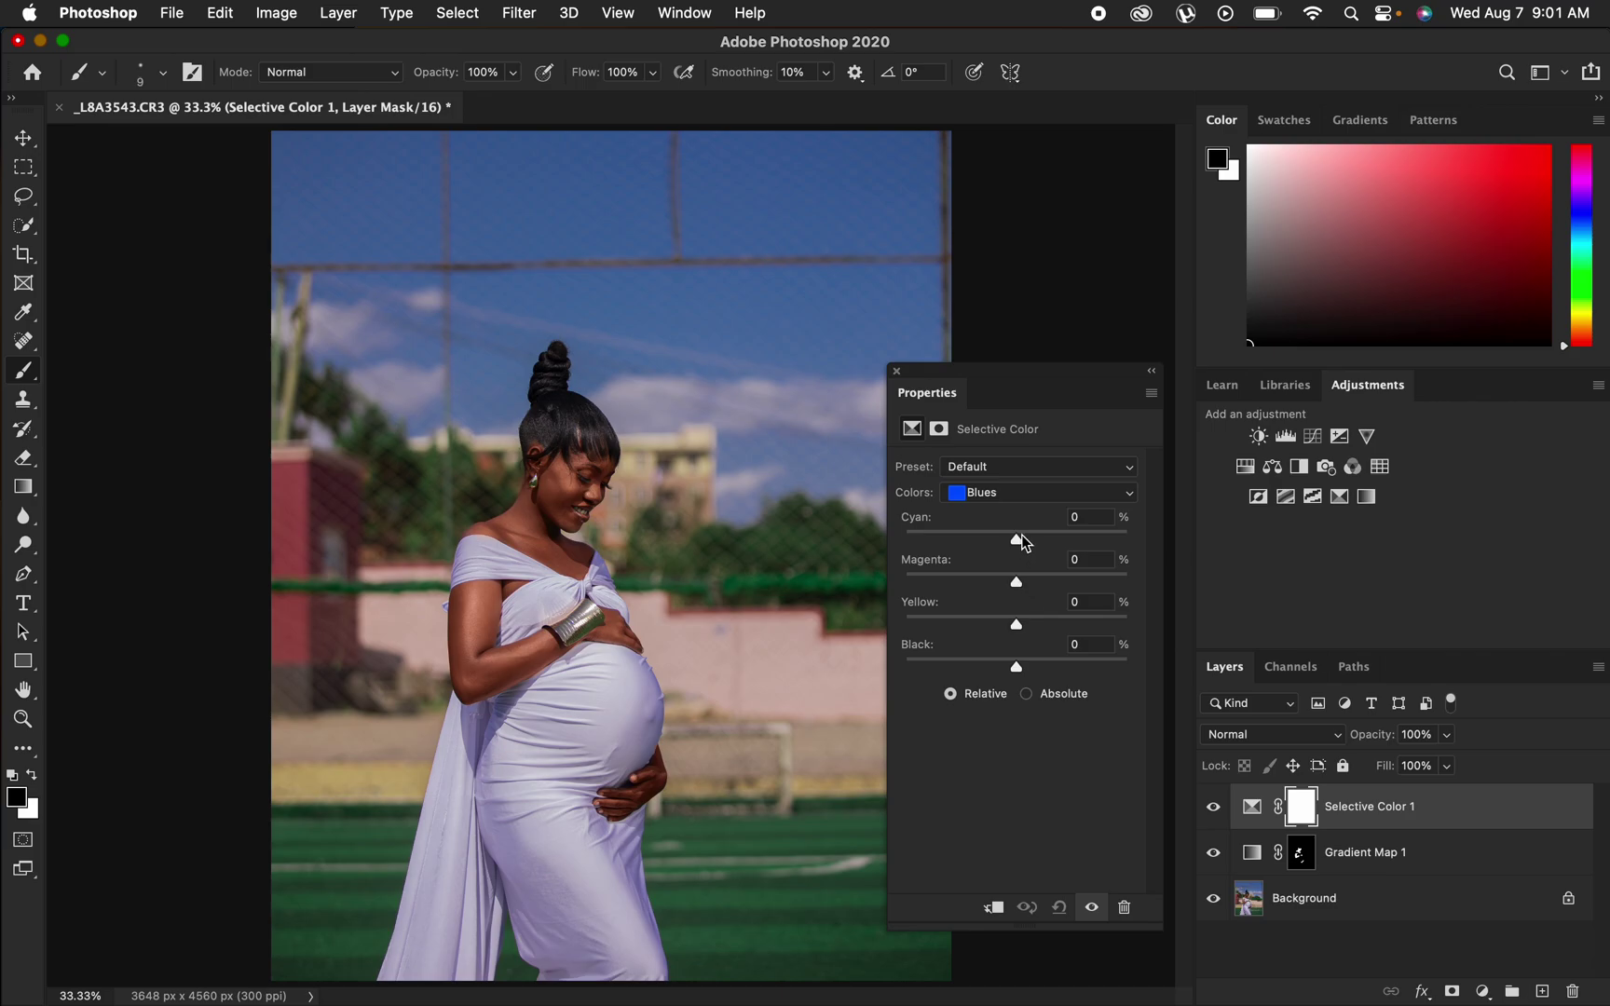
drag(1021, 536, 1019, 563)
drag(1021, 671, 978, 630)
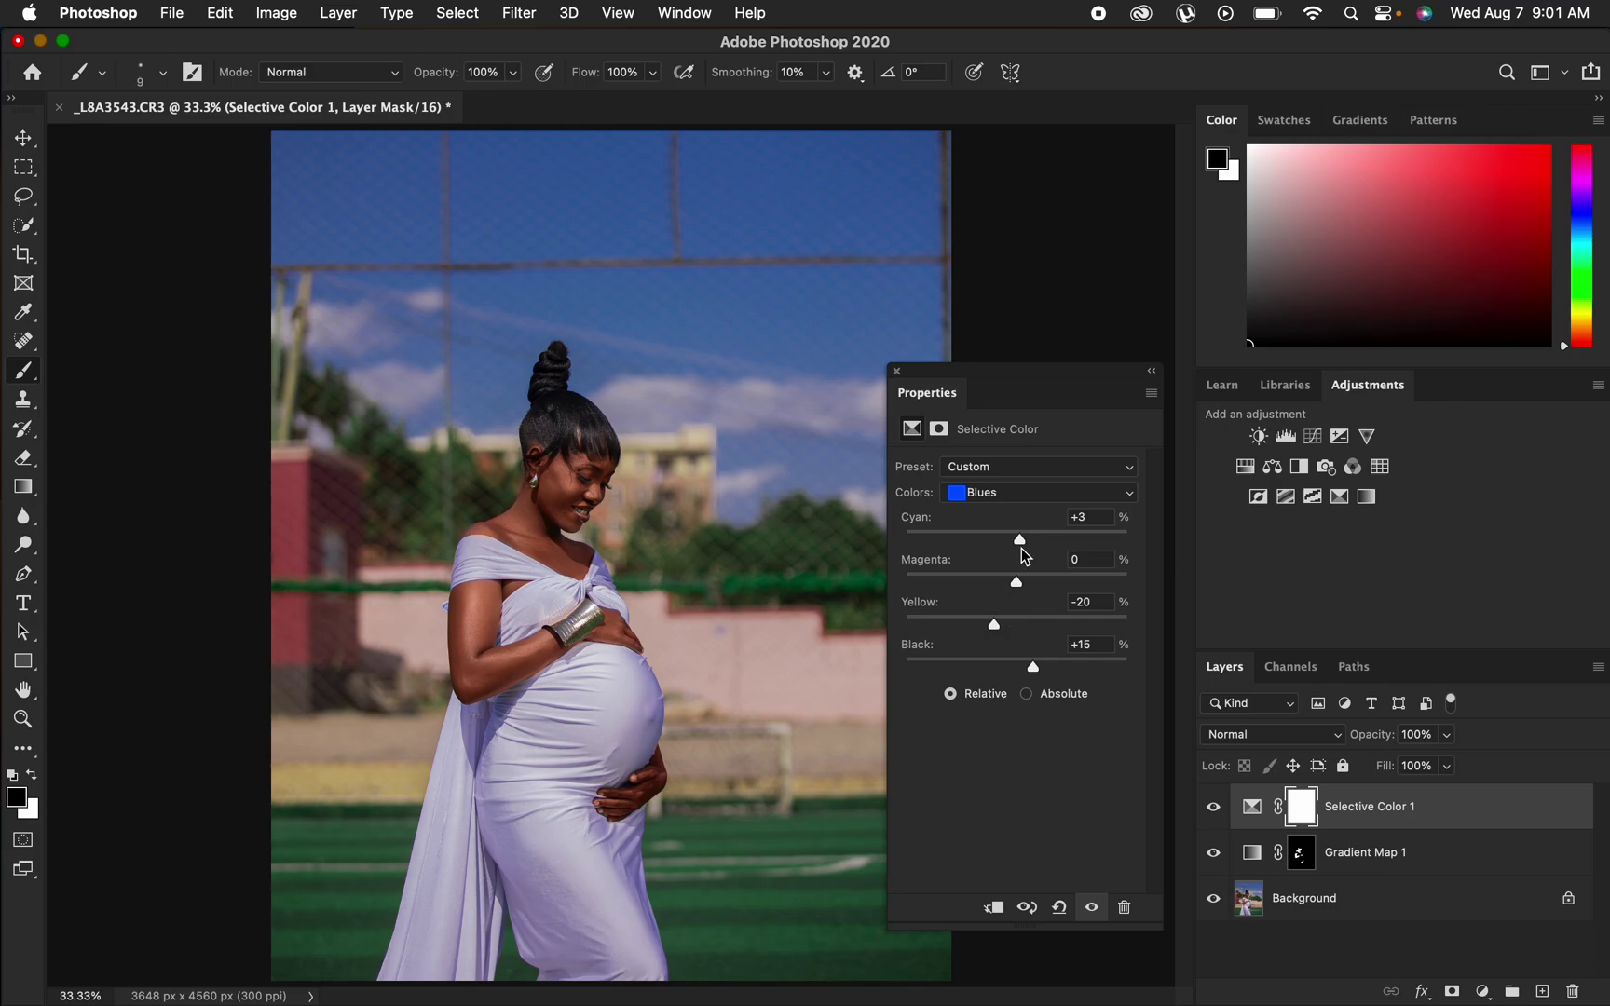
drag(1022, 545, 1070, 550)
For Blacks in the Selective Color adjustment, set Yellow to -4% and Black to +7%, and close the properties.
click(984, 497)
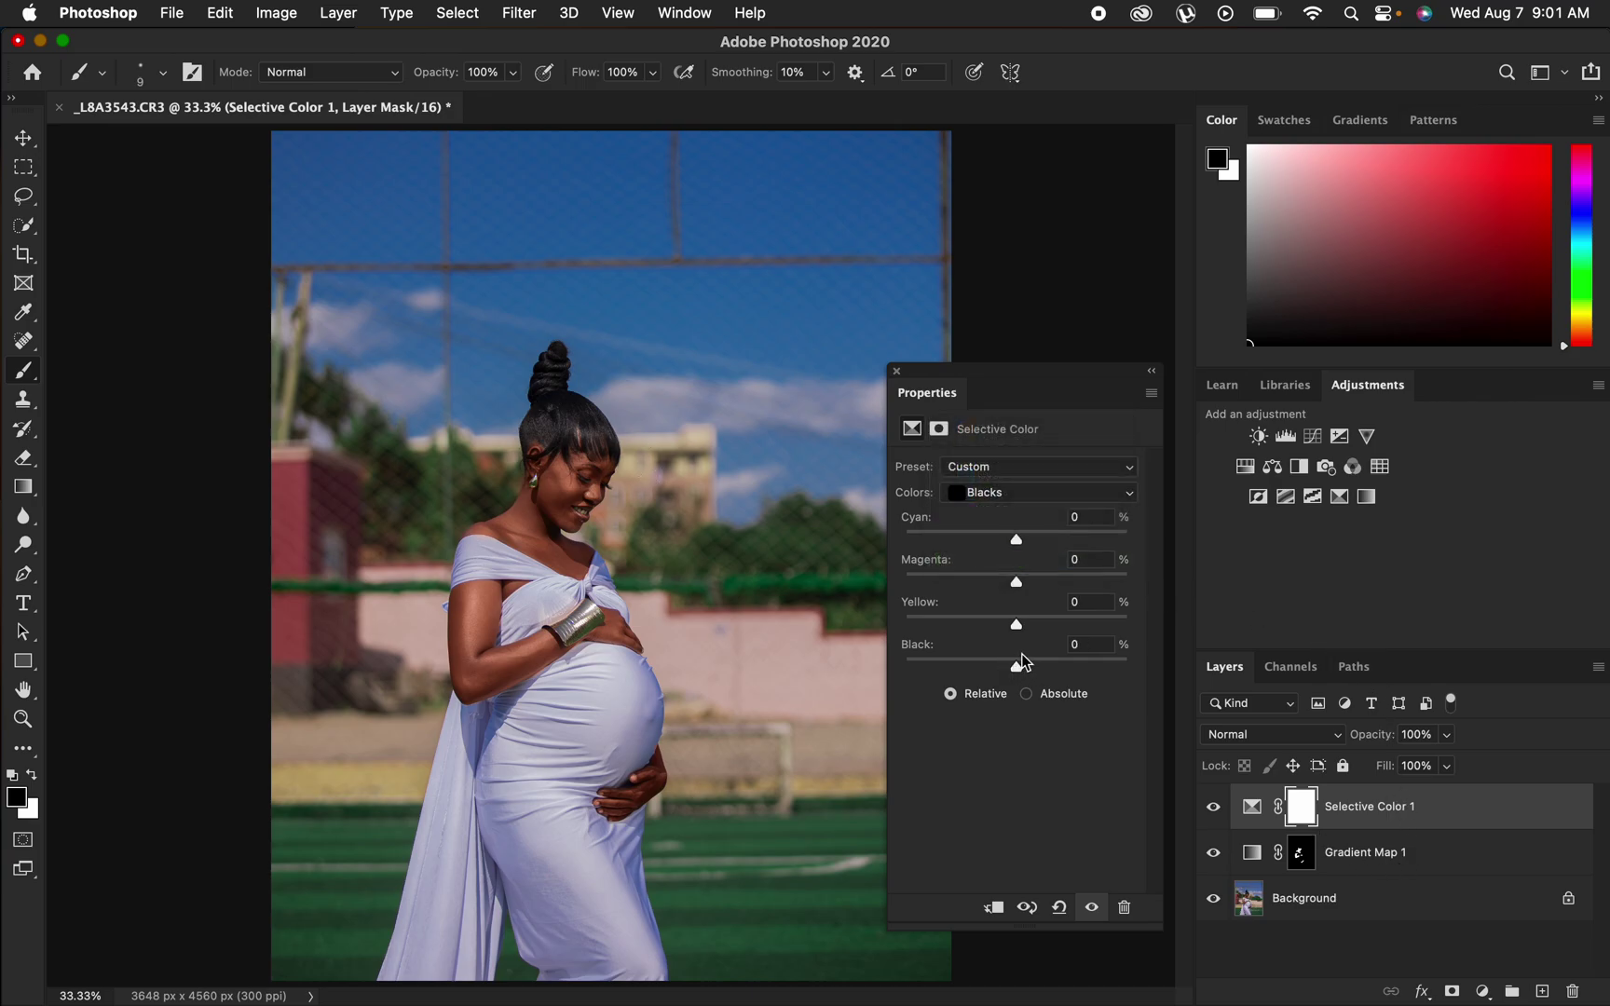
drag(1021, 664, 1013, 629)
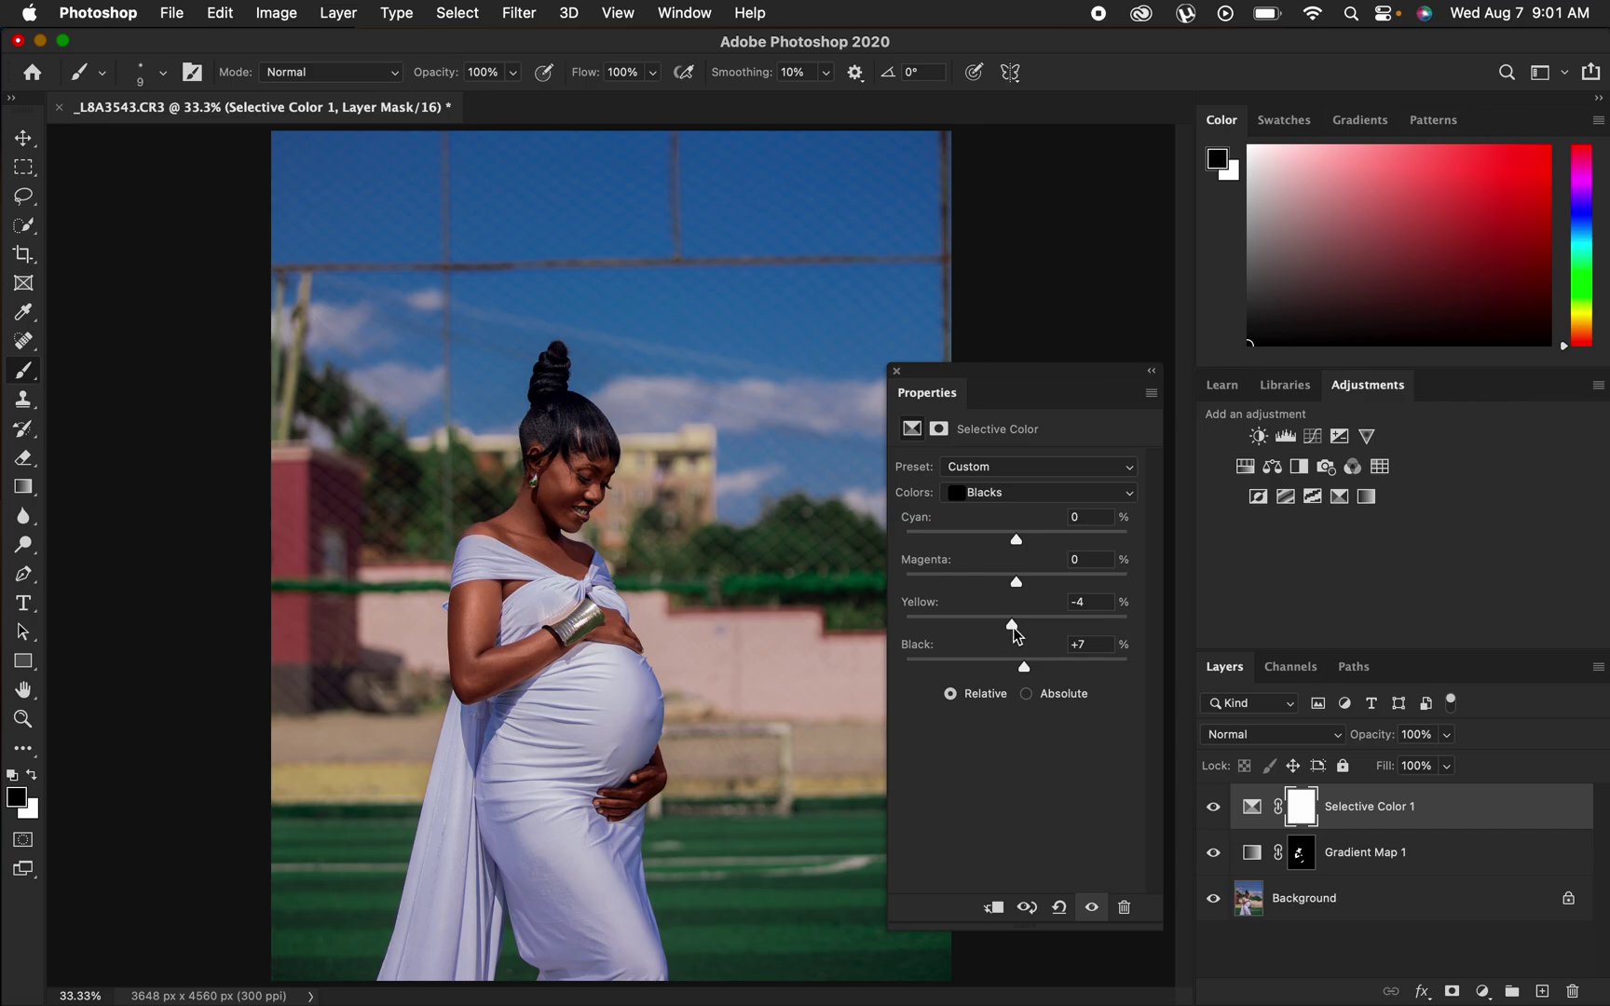
click(895, 371)
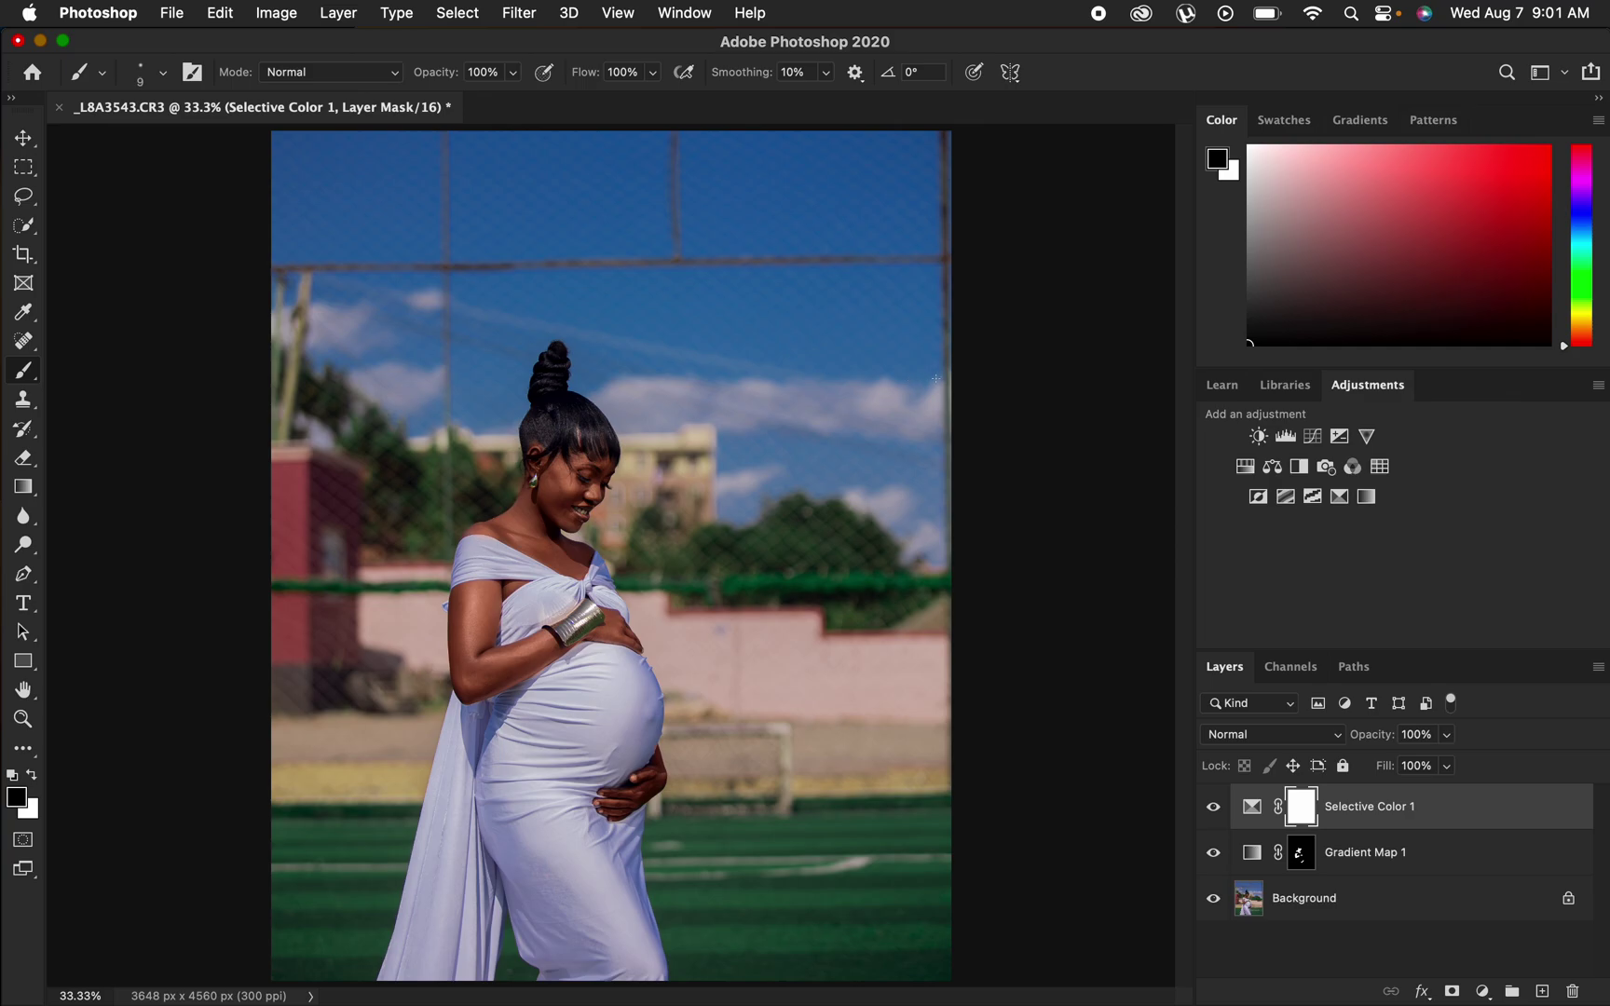